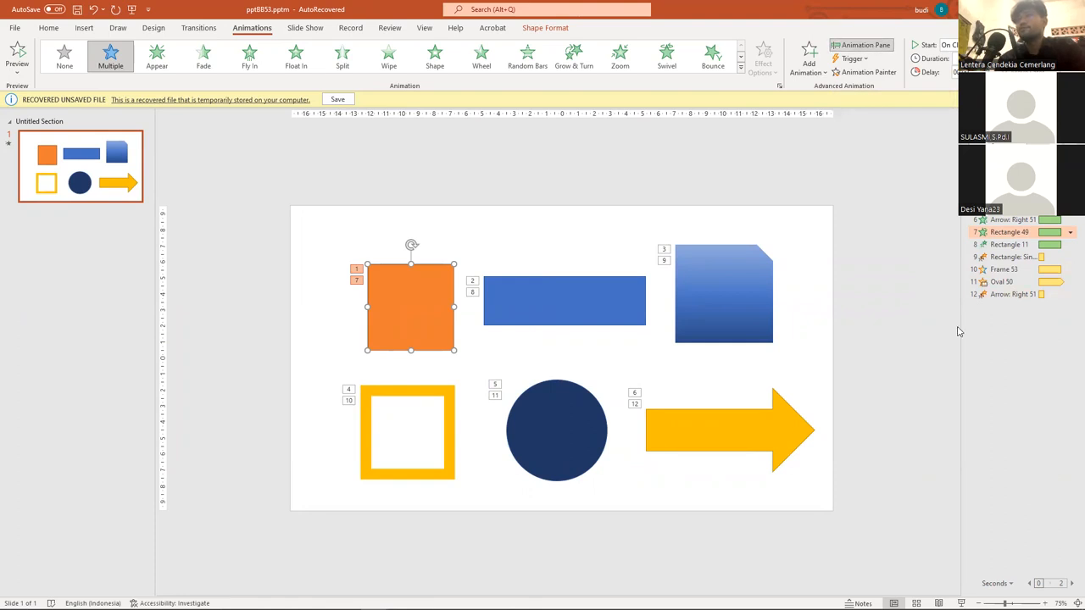
# Step: Widen the Animation Pane to expose its effect list, and clear the shape selection
pyautogui.moveTo(960, 328); pyautogui.dragTo(877, 335)
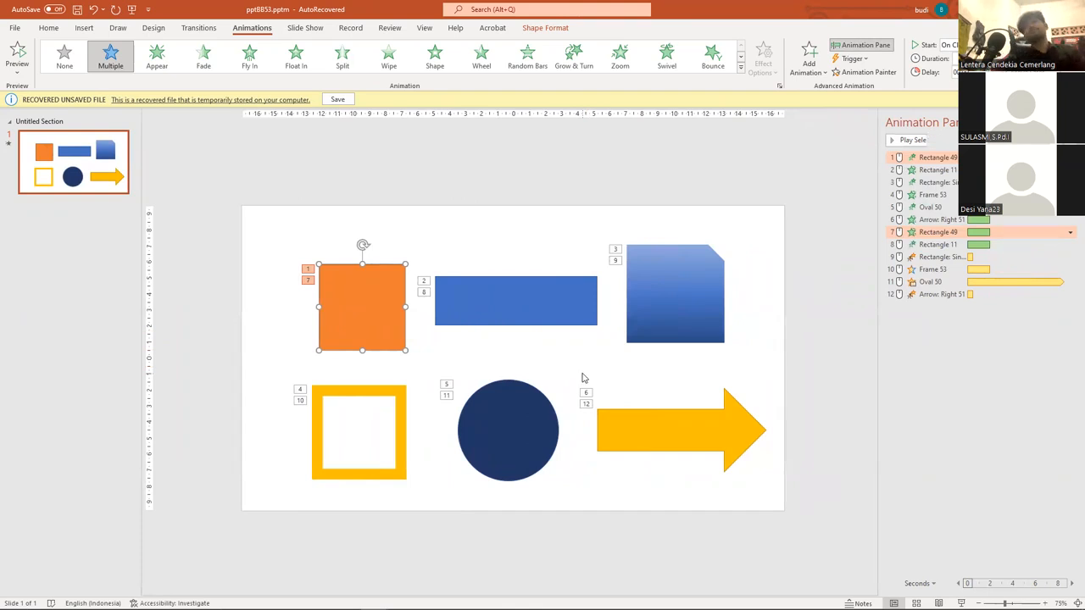
pyautogui.click(583, 378)
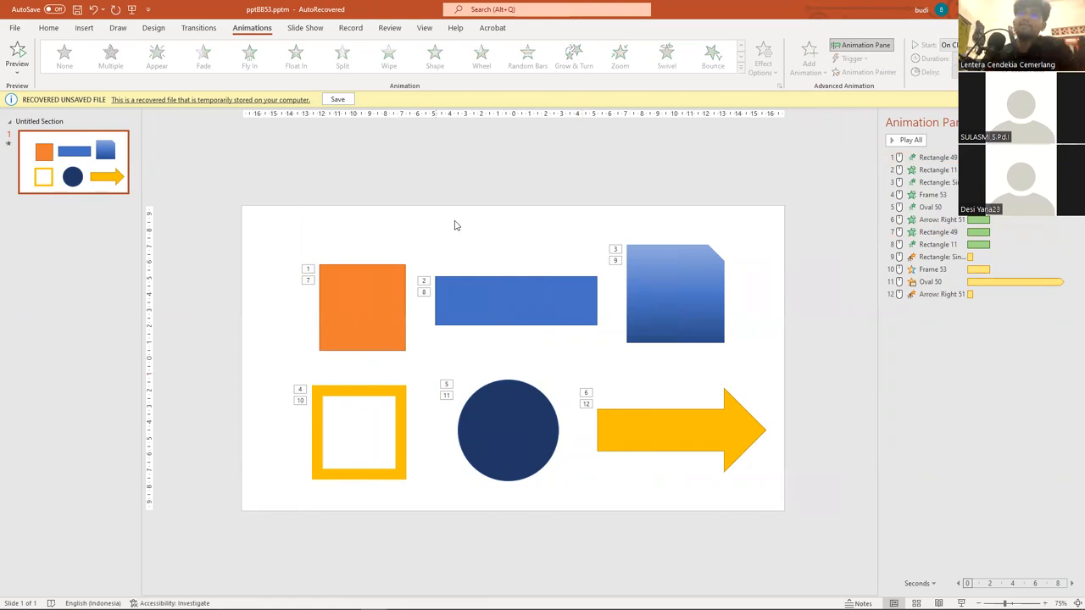
# Step: Examine which animation entries belong to the orange square, the blue rectangle and the snipped-corner rectangle, singly and as a multiple selection
pyautogui.click(378, 334)
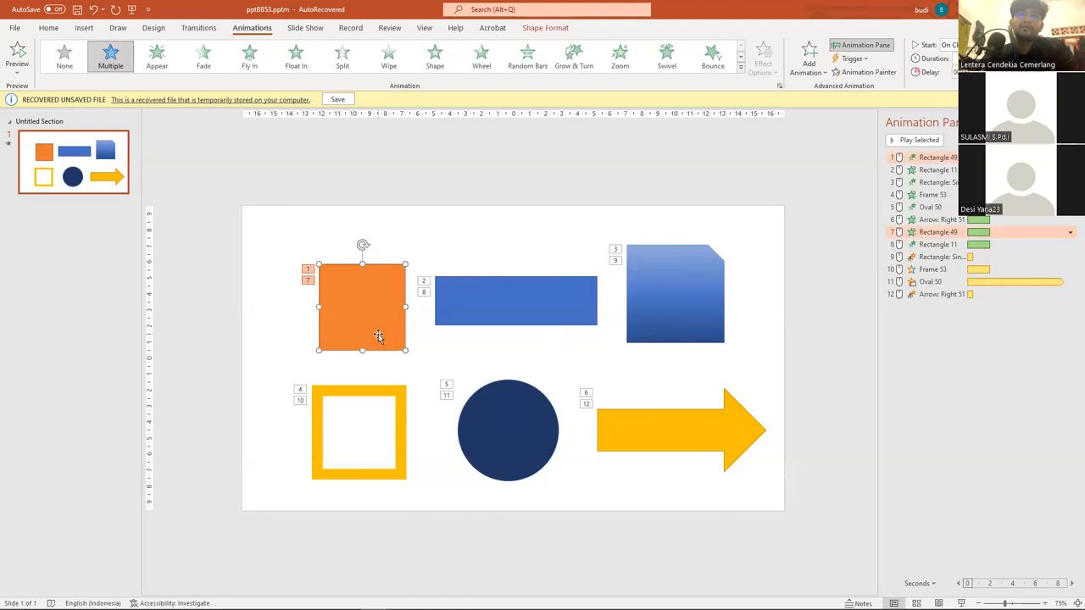
pyautogui.click(504, 291)
pyautogui.click(350, 289)
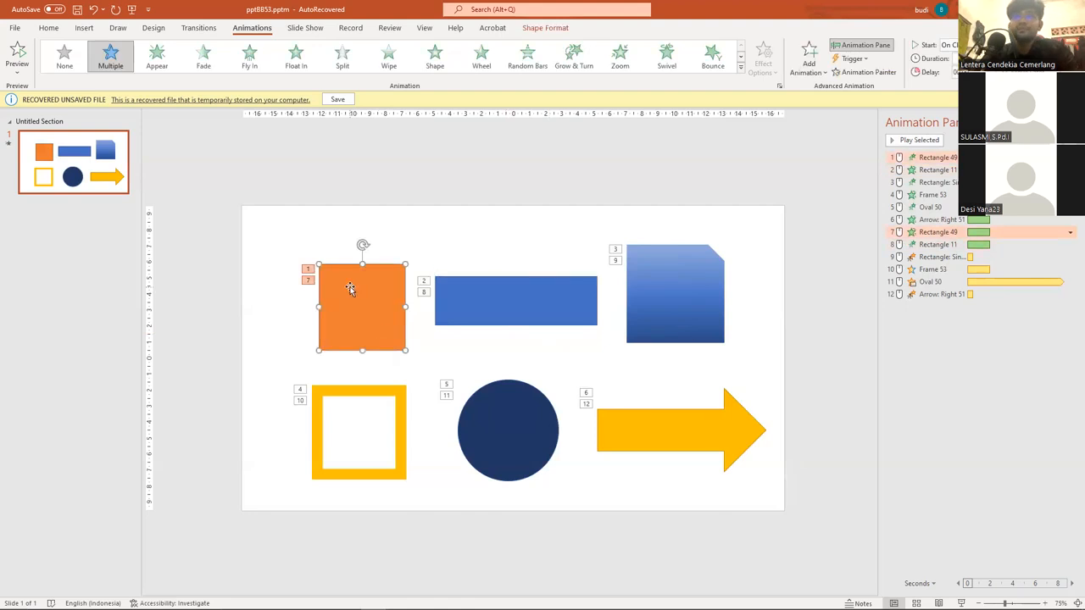
pyautogui.click(465, 288)
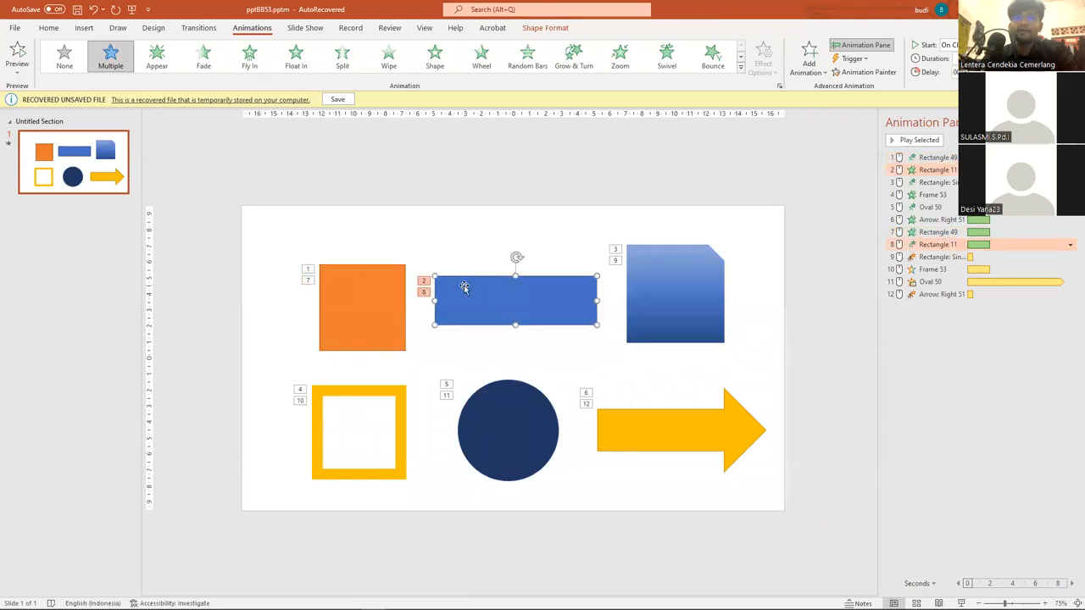
pyautogui.click(472, 243)
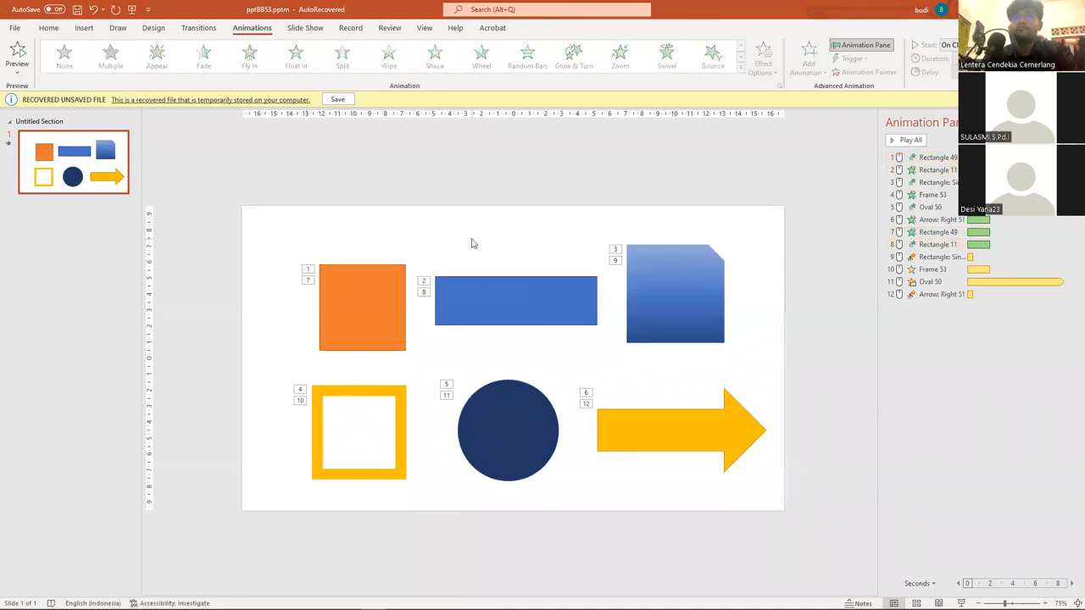
pyautogui.click(333, 304)
pyautogui.keyDown('shift'); pyautogui.click(439, 298); pyautogui.keyUp('shift')
pyautogui.keyDown('shift'); pyautogui.click(693, 292); pyautogui.keyUp('shift')
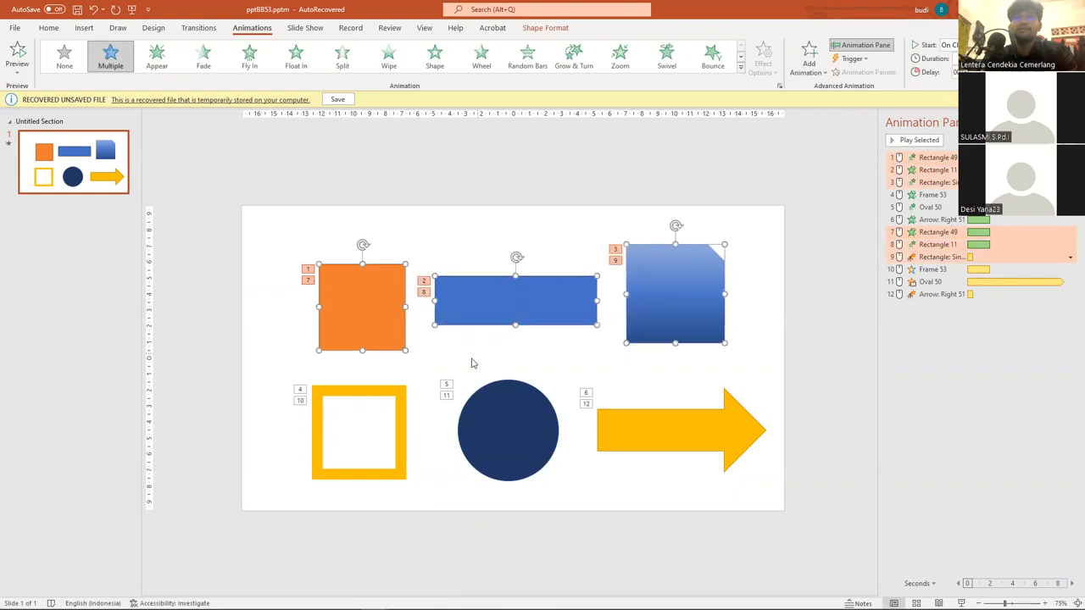
pyautogui.click(472, 363)
# Step: Go through all six shapes on the slide and examine the two numbered animation entries assigned to each
pyautogui.moveTo(371, 325); pyautogui.dragTo(367, 323)
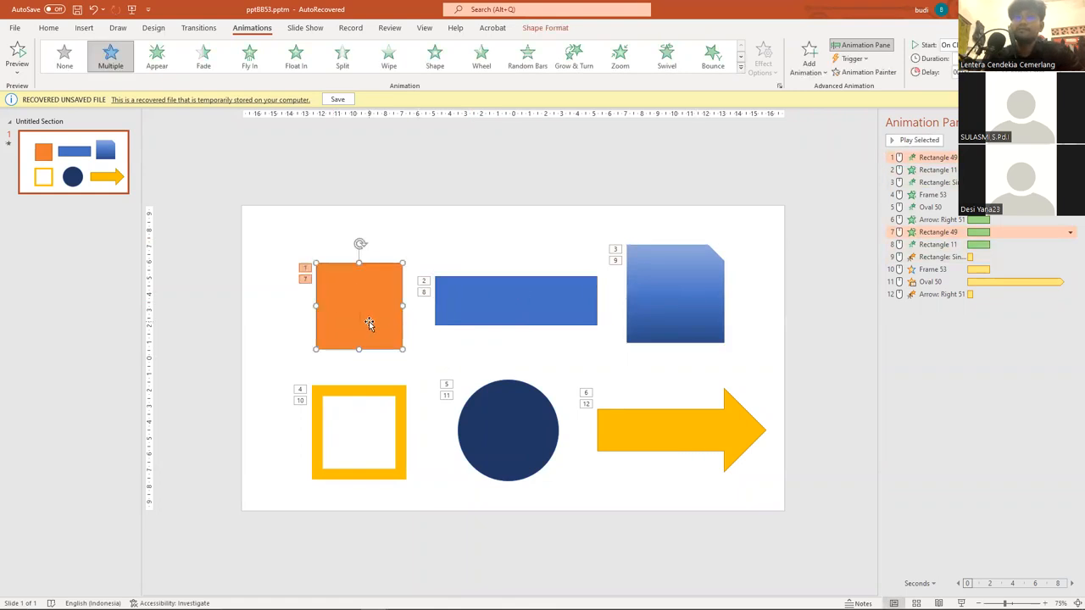
pyautogui.click(440, 338)
pyautogui.click(479, 305)
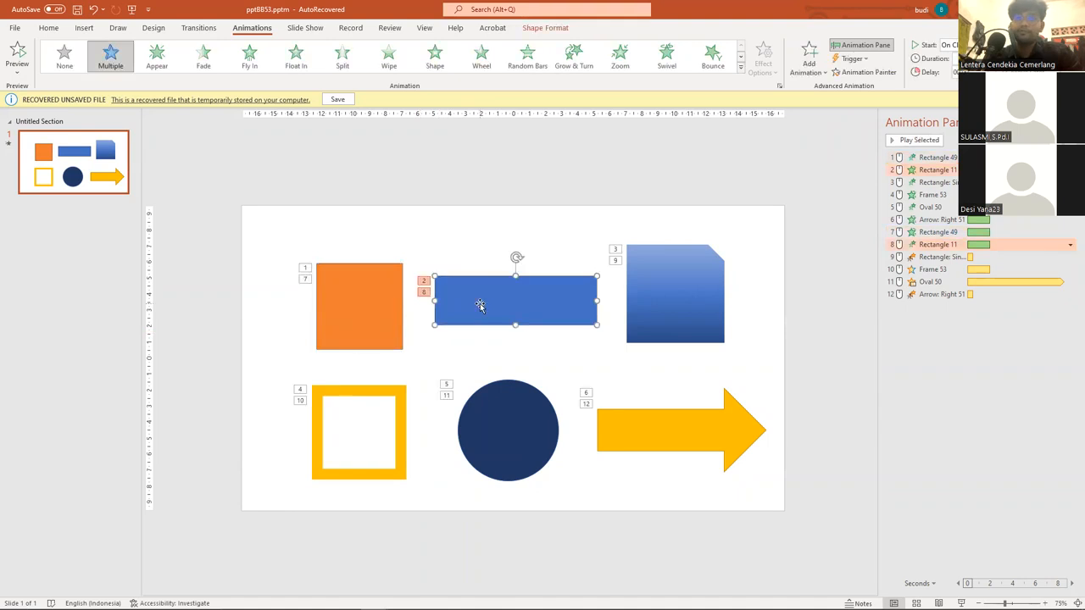
pyautogui.click(661, 322)
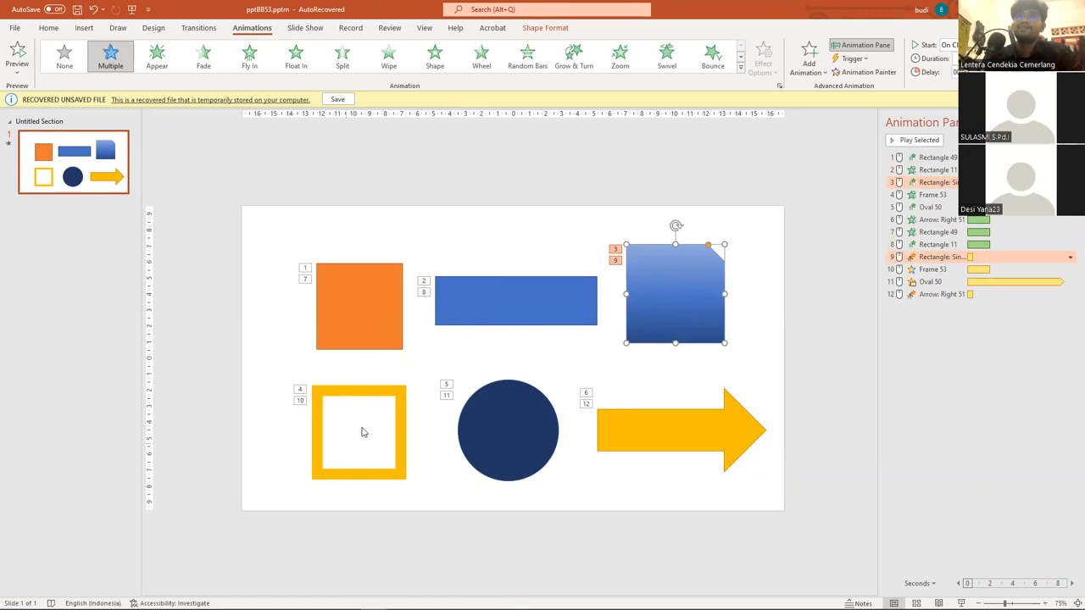
pyautogui.click(399, 450)
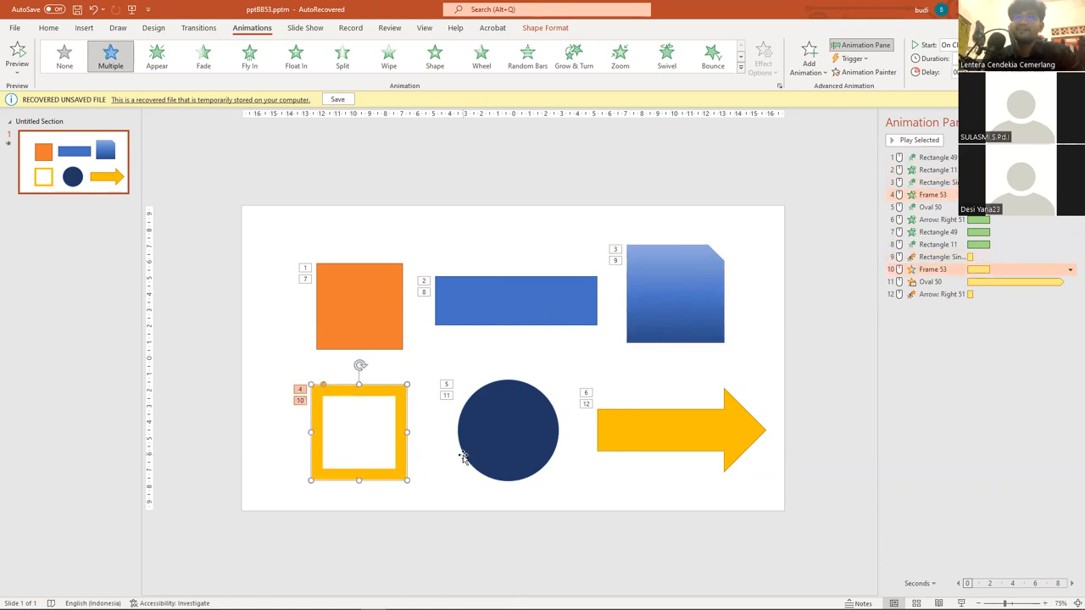
pyautogui.click(472, 450)
pyautogui.click(738, 417)
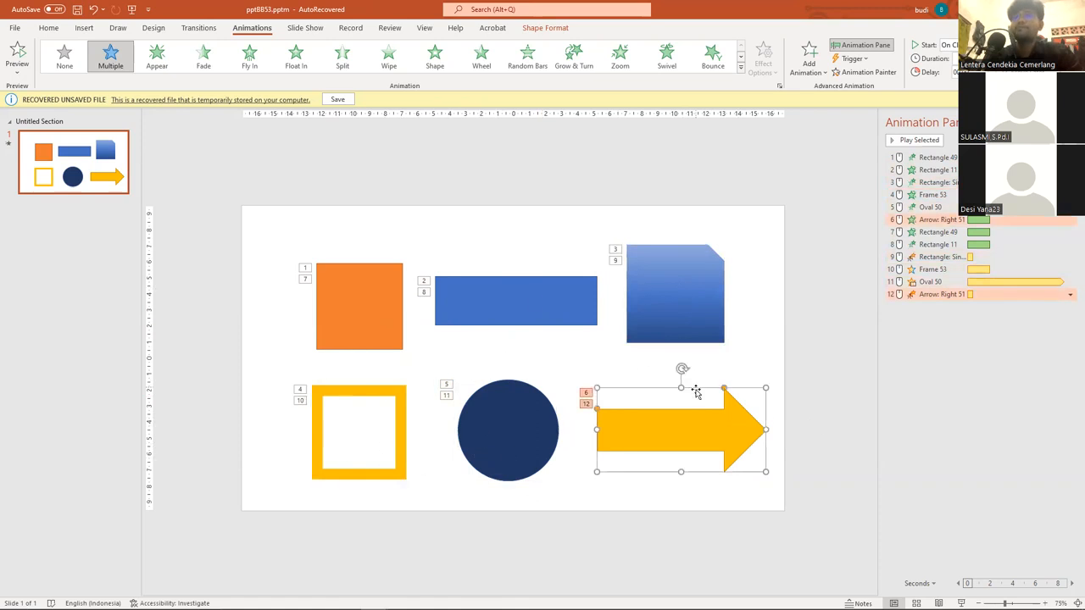
pyautogui.click(355, 290)
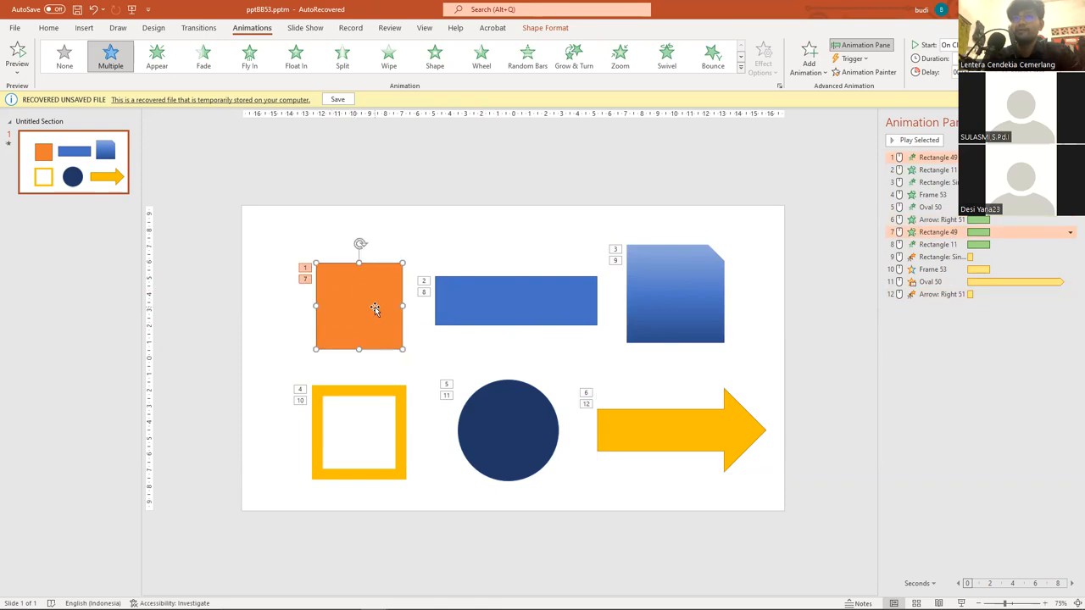
pyautogui.click(531, 290)
pyautogui.click(683, 262)
pyautogui.click(399, 417)
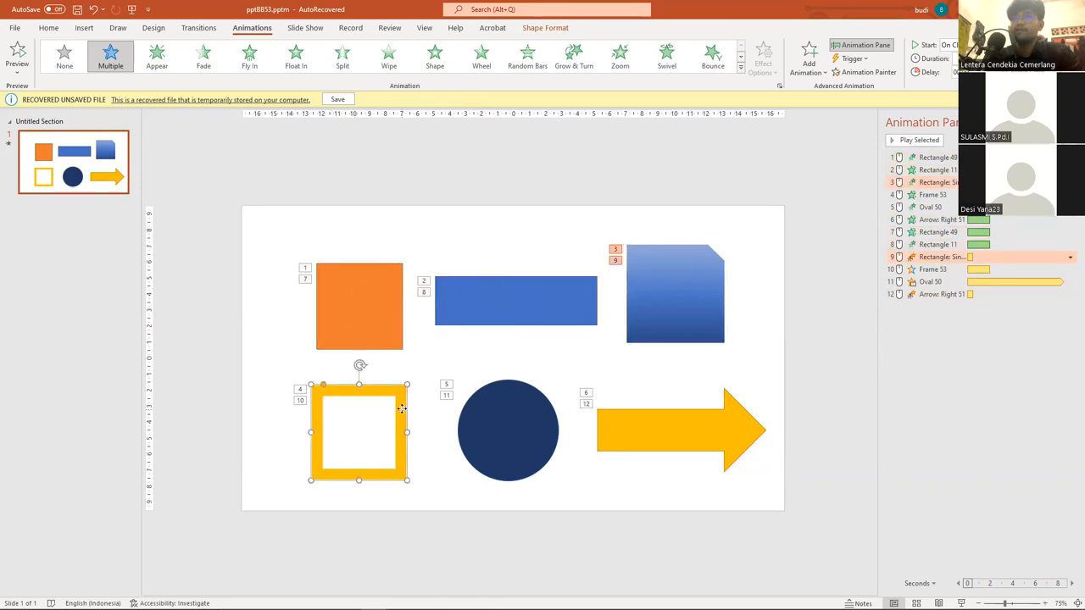
pyautogui.click(451, 181)
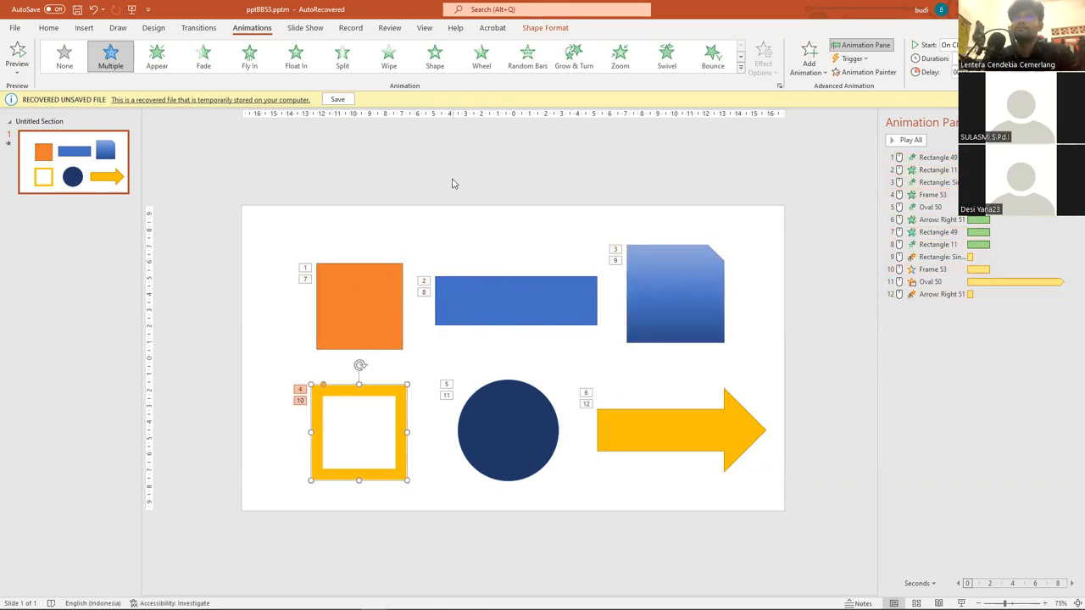
pyautogui.click(520, 307)
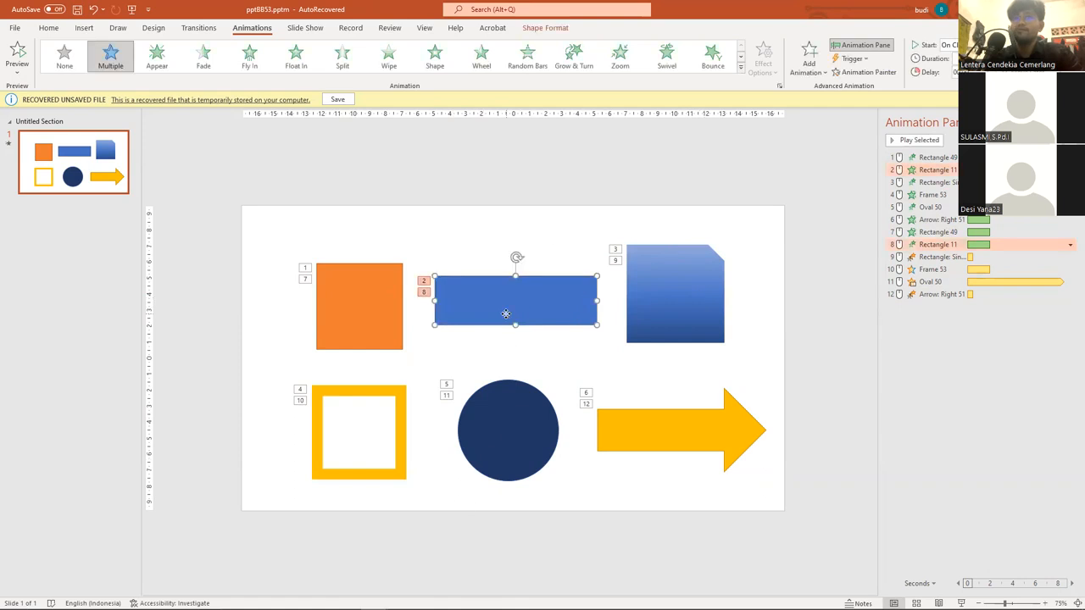
# Step: Move the orange square slightly higher on the slide and leave no shape selected
pyautogui.moveTo(342, 326); pyautogui.dragTo(341, 306)
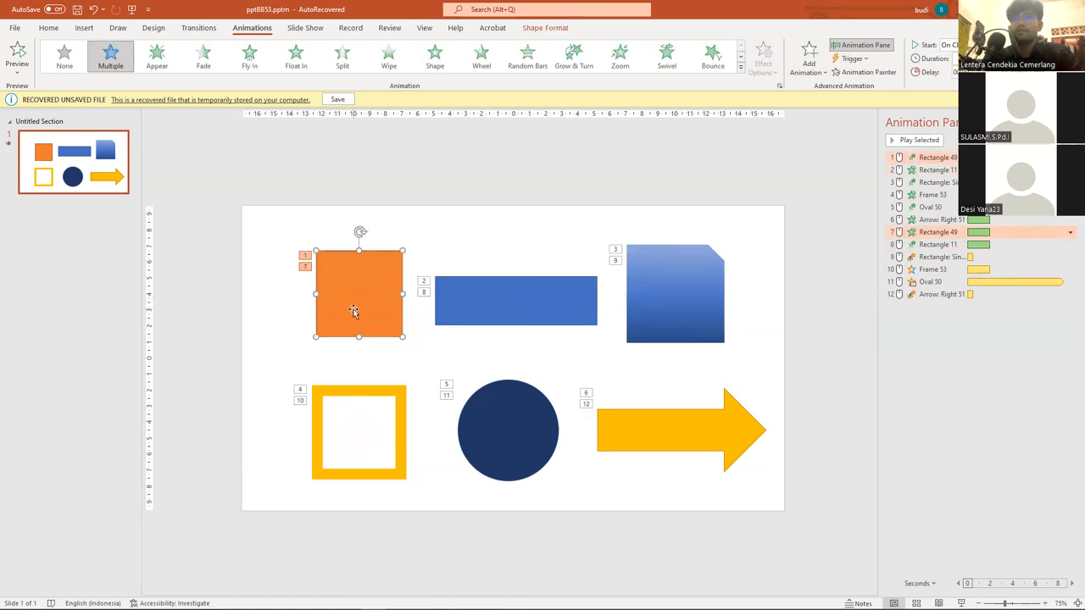
pyautogui.click(685, 304)
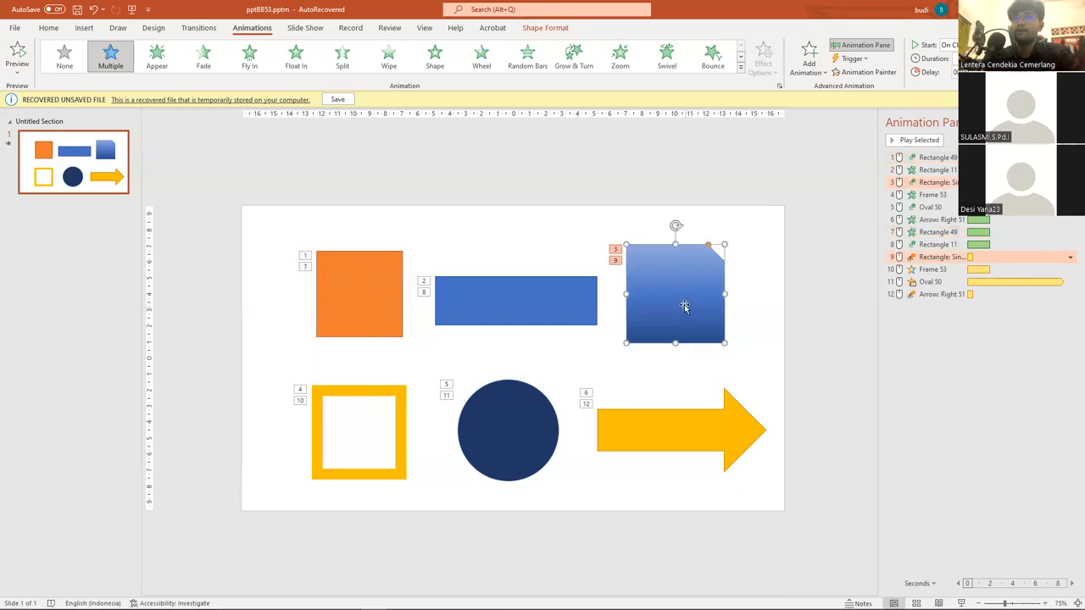
pyautogui.click(402, 411)
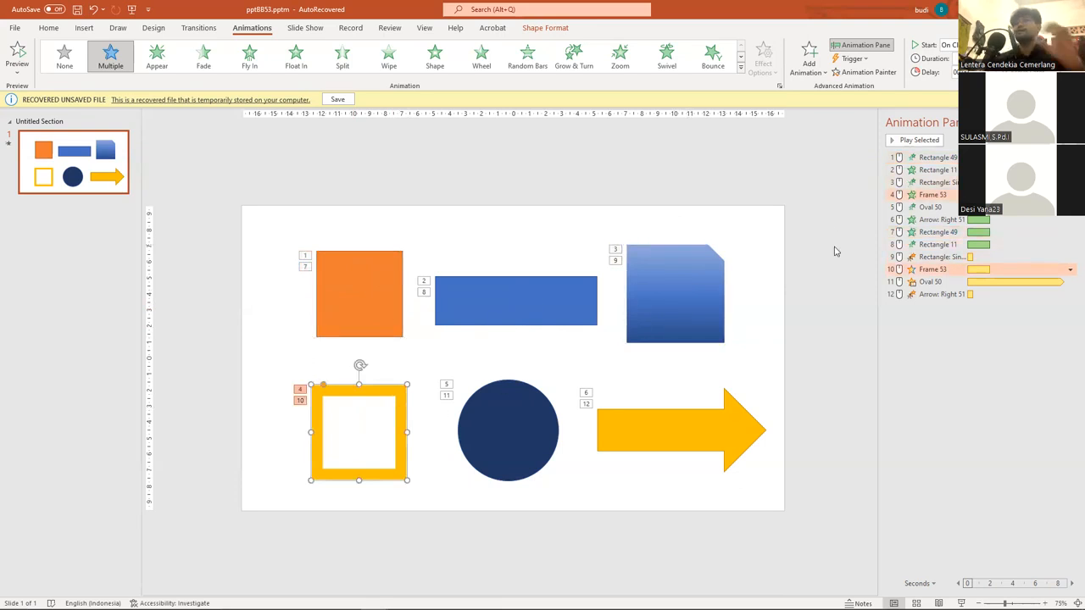
pyautogui.click(790, 215)
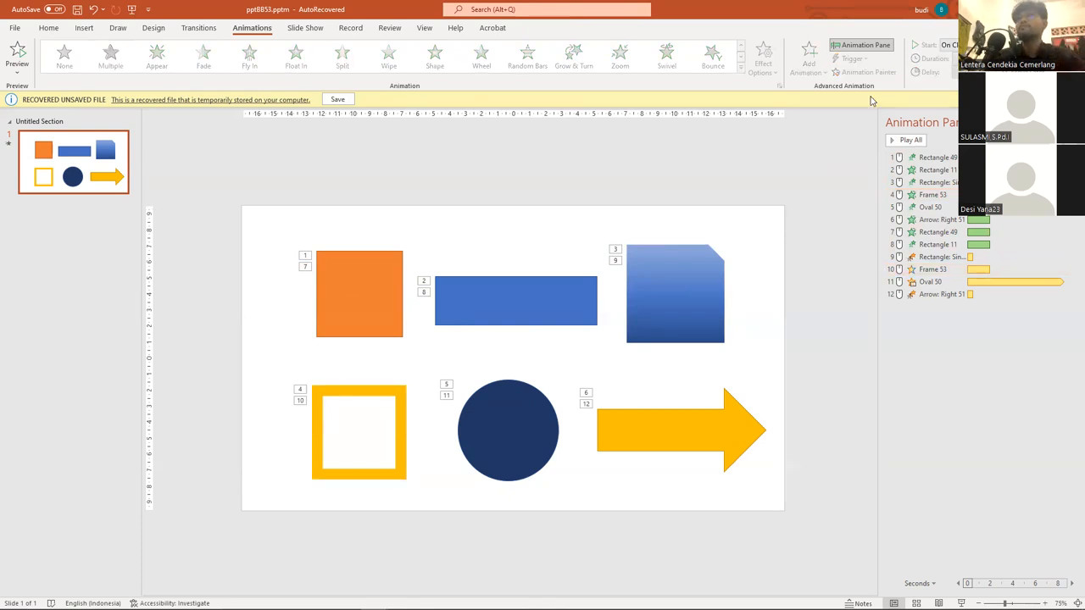
# Step: Toggle the Animation Pane's visibility several times, leaving it open
pyautogui.click(865, 45)
pyautogui.click(865, 45)
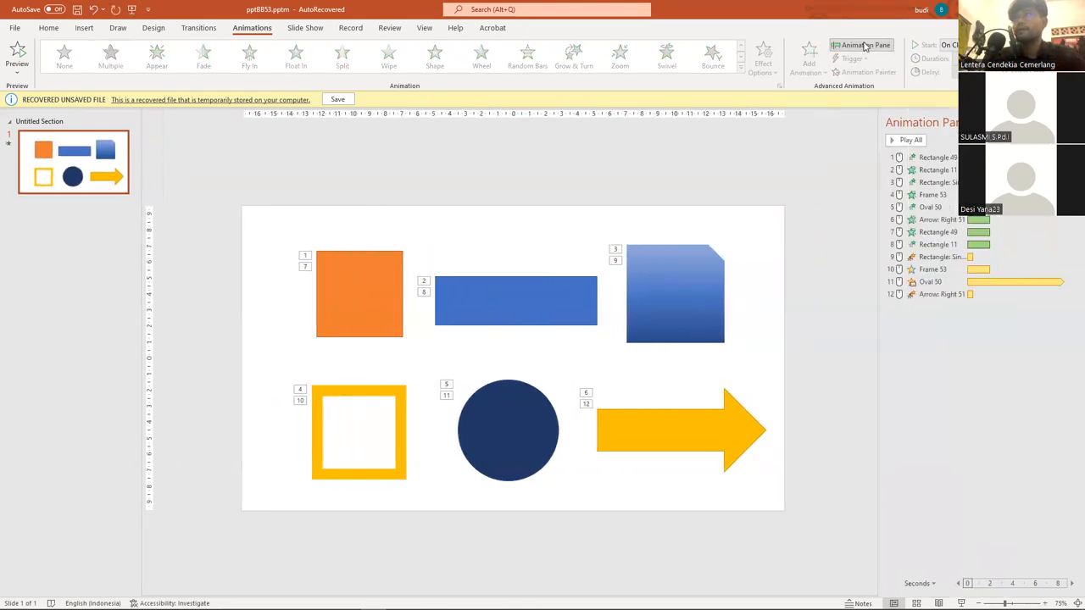
pyautogui.click(864, 45)
pyautogui.click(865, 45)
pyautogui.click(865, 45)
pyautogui.click(865, 45)
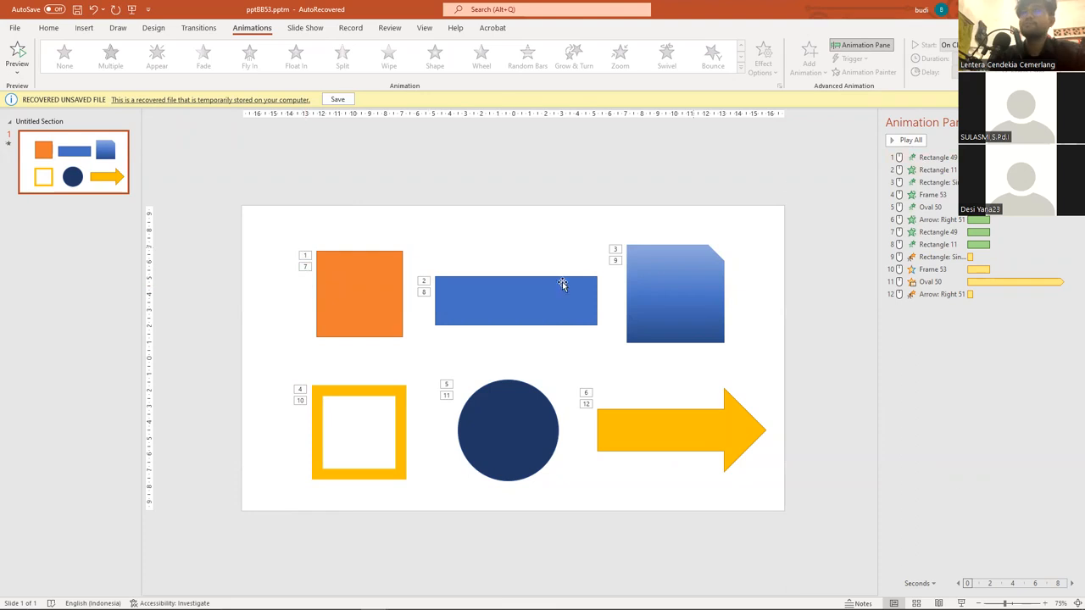
# Step: Move the orange square's Zoom entrance effect to third in the animation order, after the first effects of both blue rectangles
pyautogui.click(321, 296)
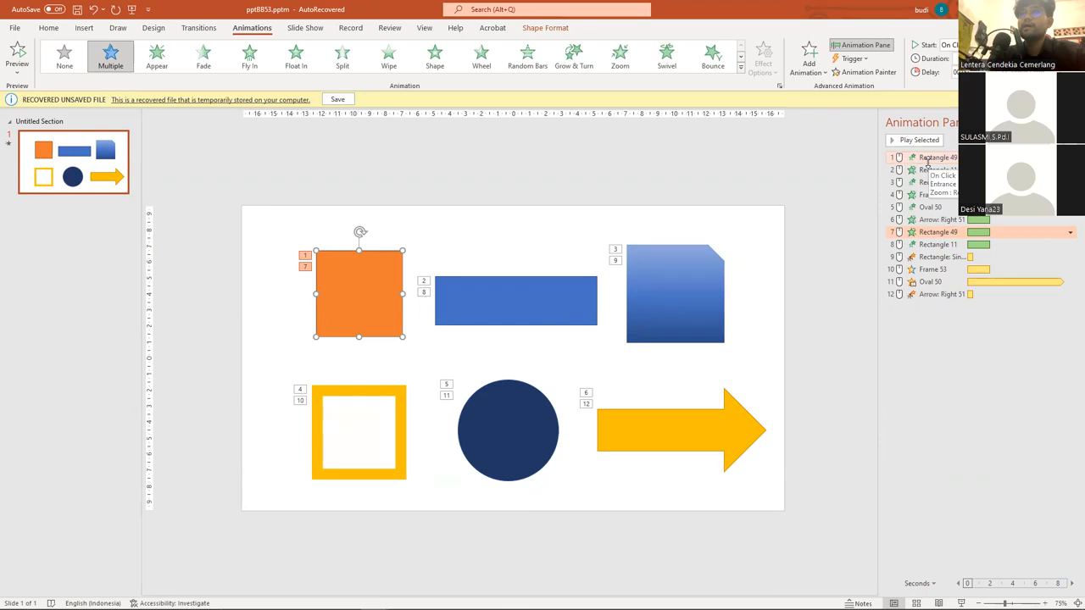
pyautogui.click(407, 210)
pyautogui.click(343, 262)
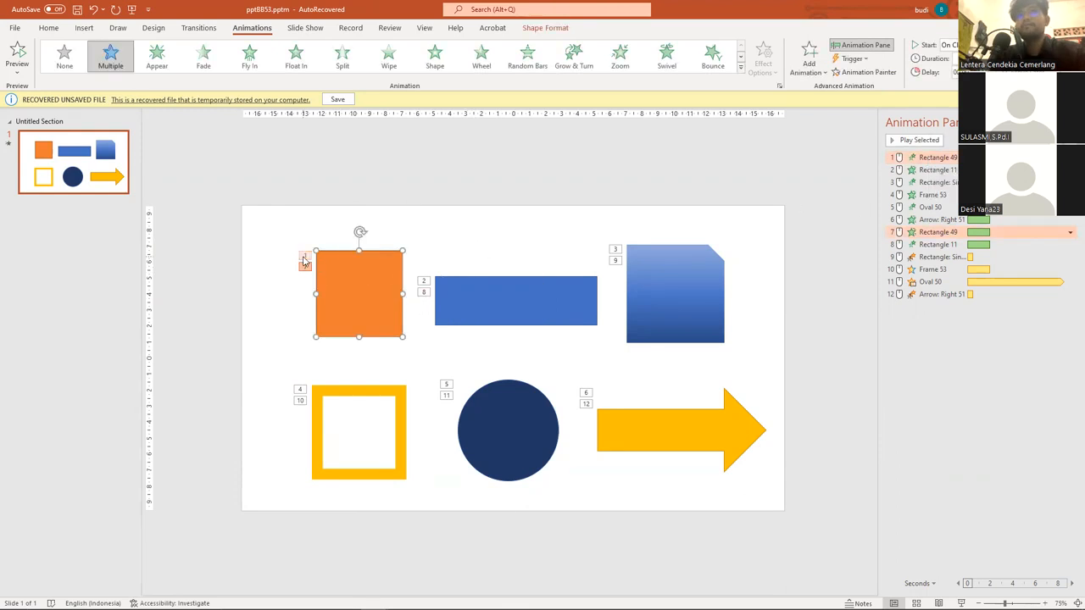
pyautogui.click(371, 239)
pyautogui.click(321, 260)
pyautogui.click(306, 256)
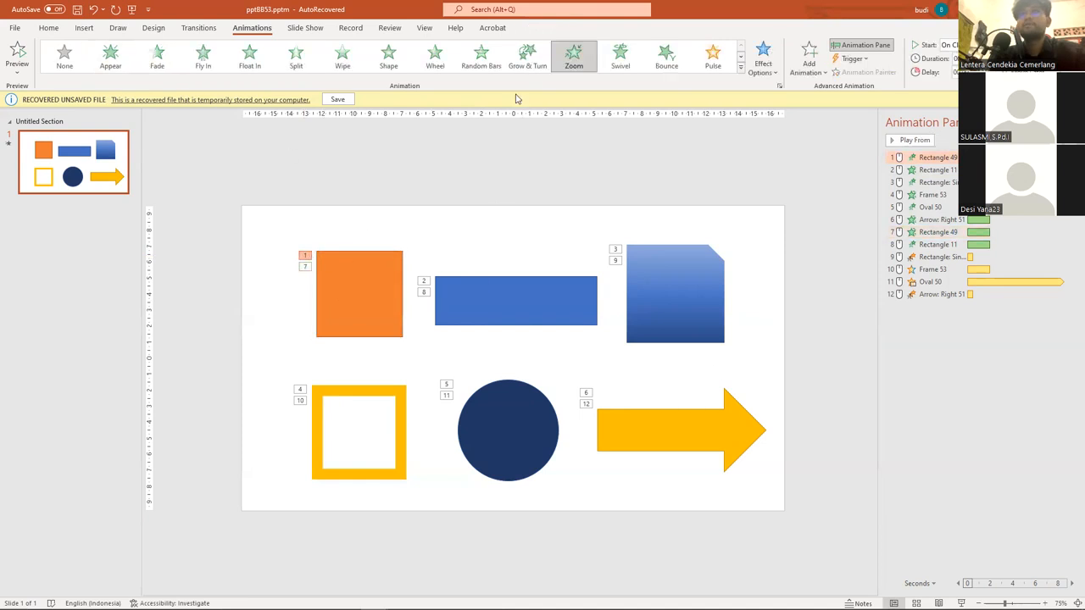
pyautogui.click(361, 268)
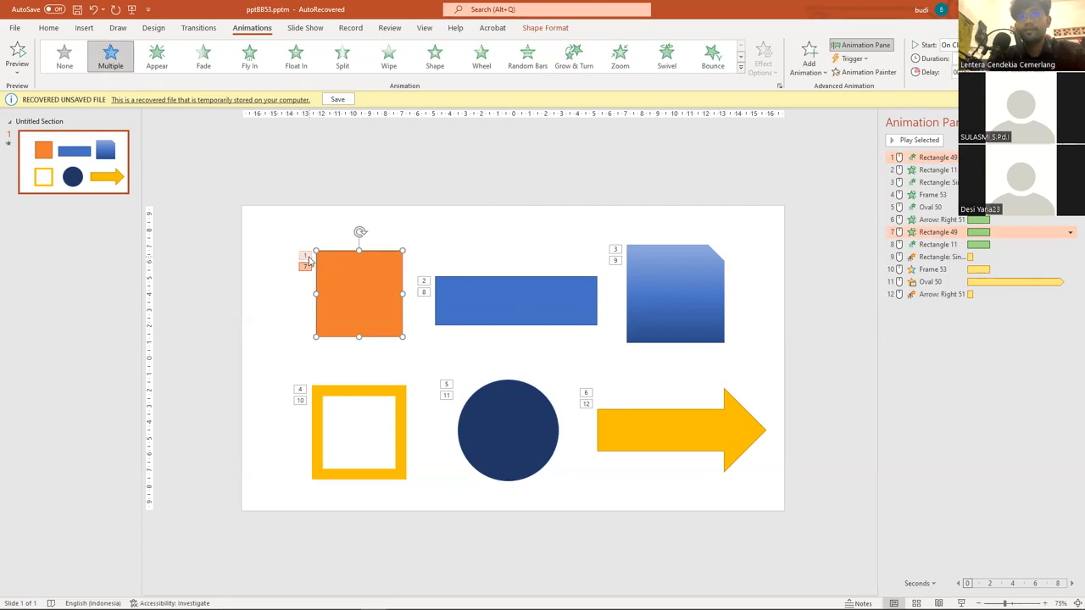
pyautogui.click(307, 259)
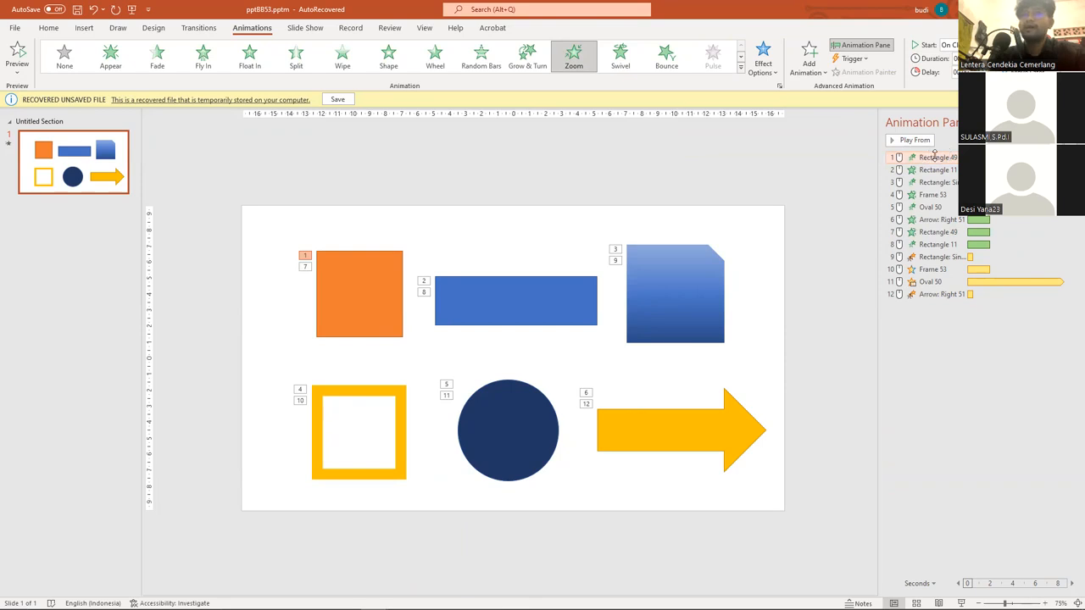
pyautogui.moveTo(937, 157)
pyautogui.mouseDown()
pyautogui.moveTo(945, 189)
pyautogui.moveTo(934, 159)
pyautogui.moveTo(919, 156)
pyautogui.mouseUp()
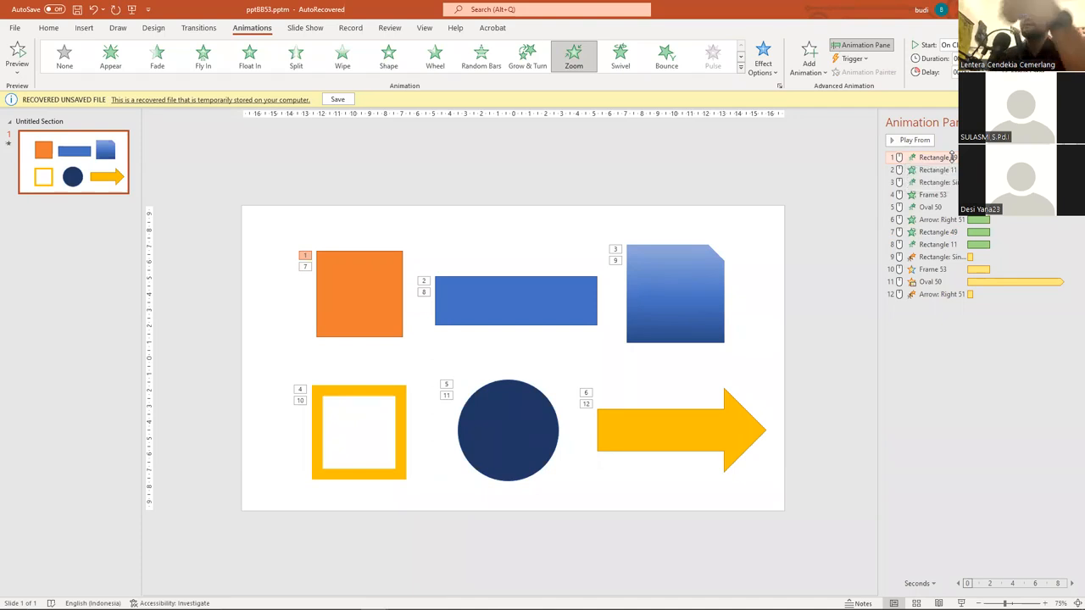
pyautogui.moveTo(950, 157); pyautogui.dragTo(909, 191)
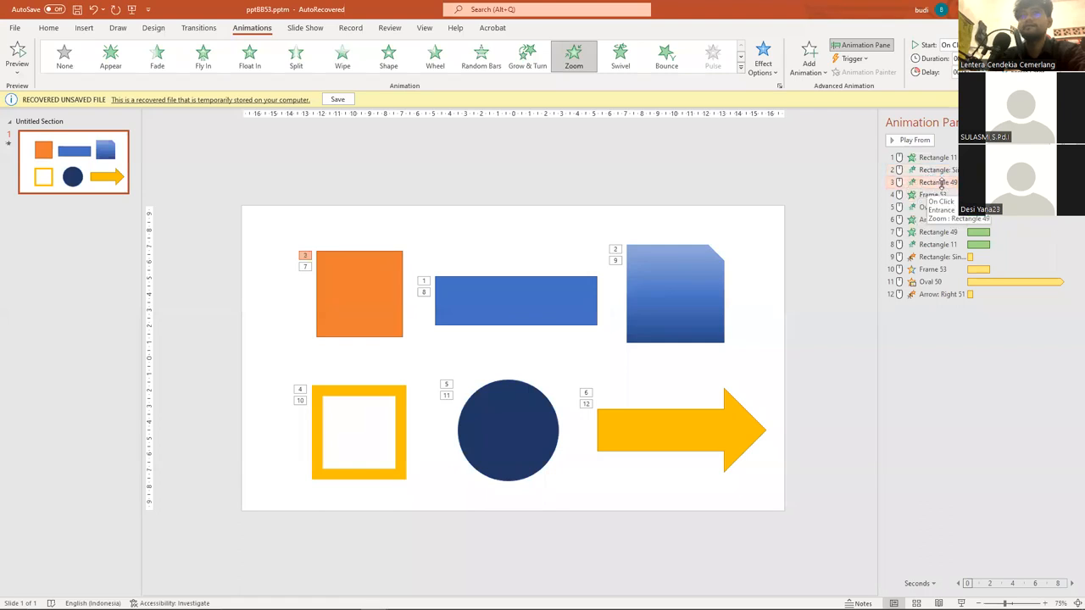
pyautogui.moveTo(946, 187)
pyautogui.mouseDown()
pyautogui.moveTo(953, 152)
pyautogui.moveTo(955, 190)
pyautogui.mouseUp()
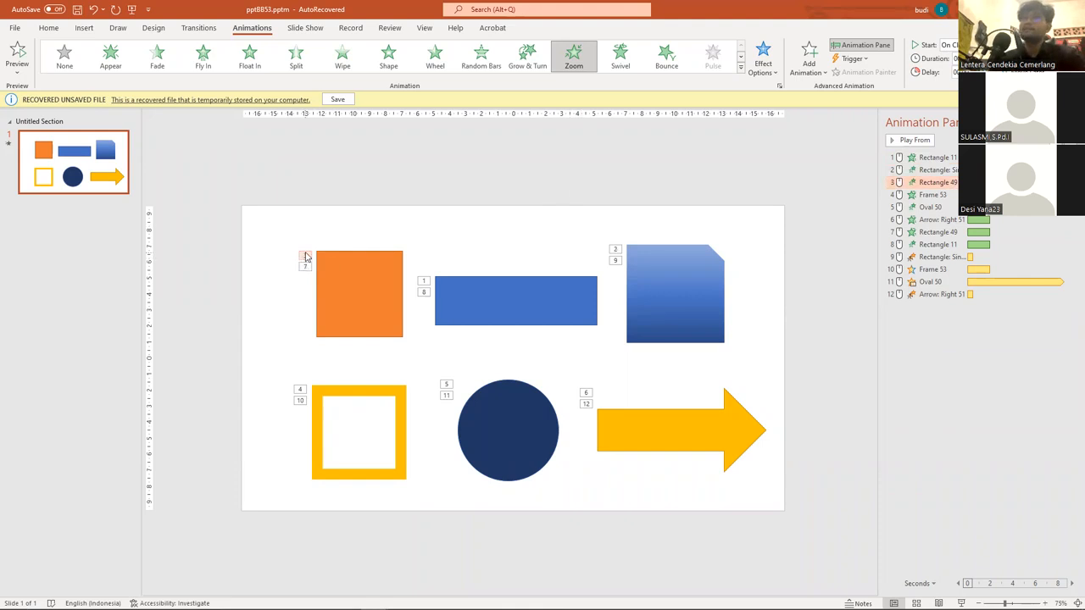
# Step: Preview the slide's animations starting from the orange square's Zoom entrance, and stop the playback
pyautogui.click(306, 265)
pyautogui.click(304, 255)
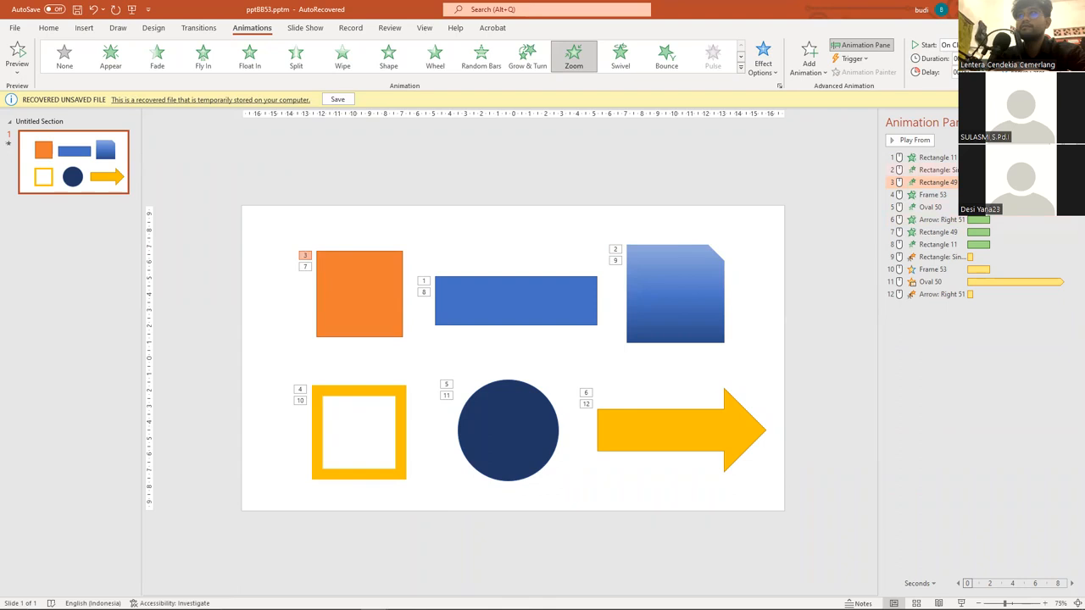
pyautogui.click(911, 140)
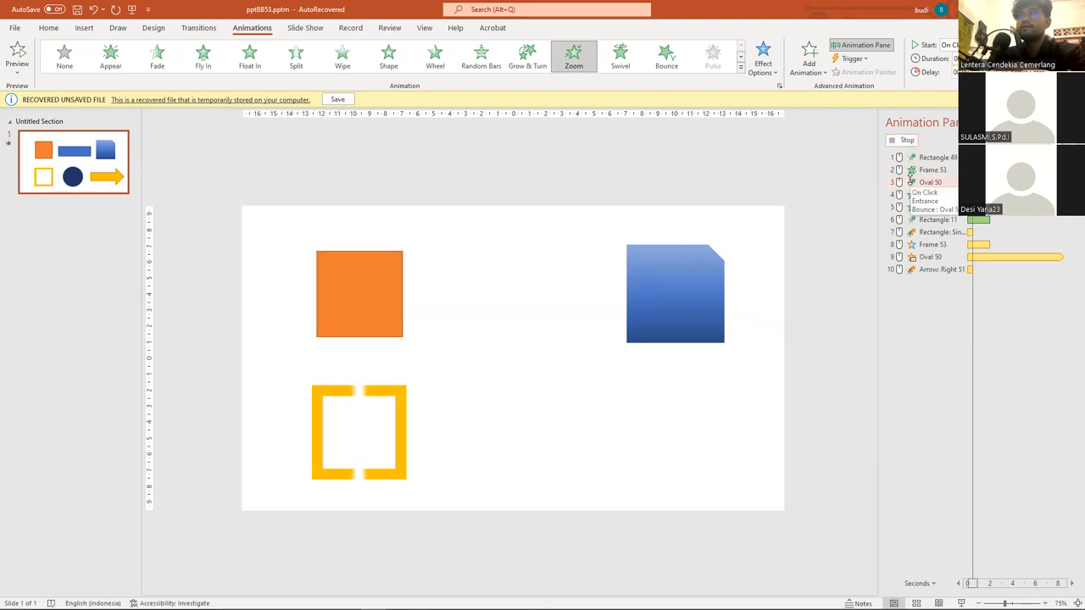
pyautogui.click(346, 264)
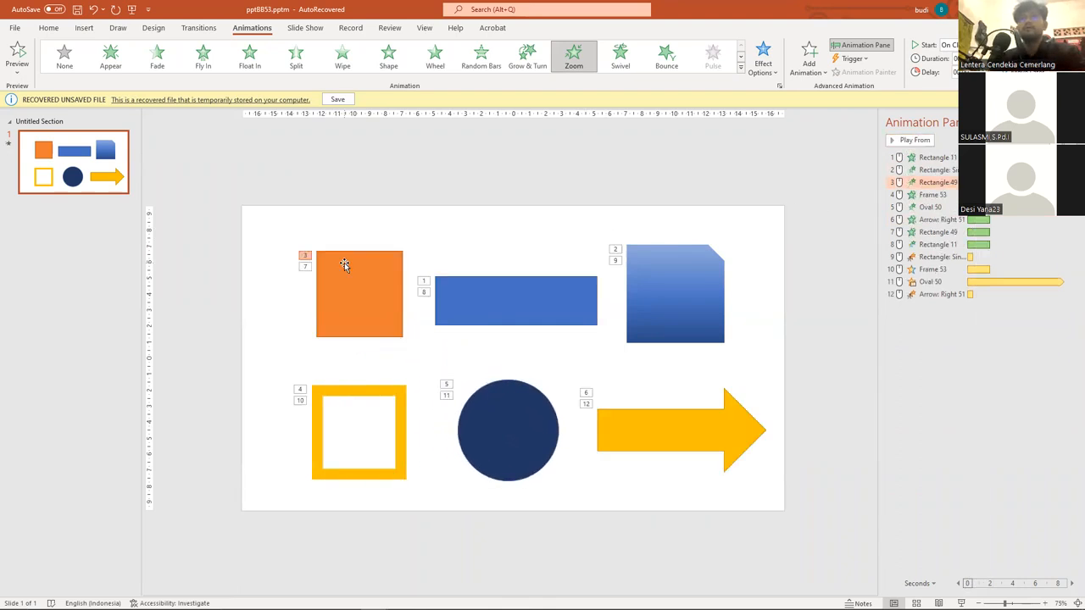
pyautogui.click(363, 291)
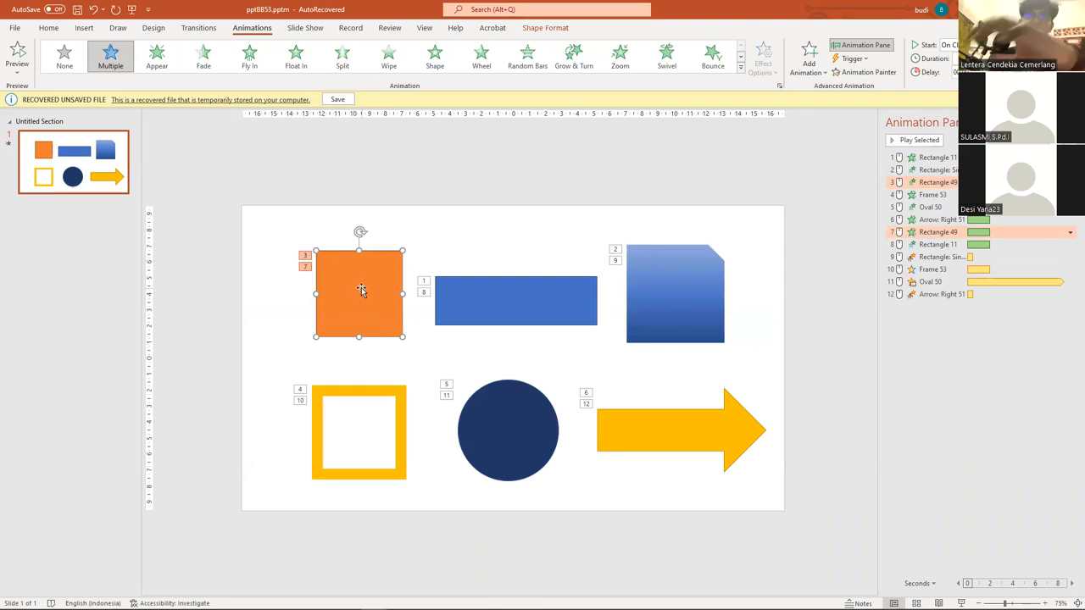
pyautogui.click(432, 220)
pyautogui.click(376, 310)
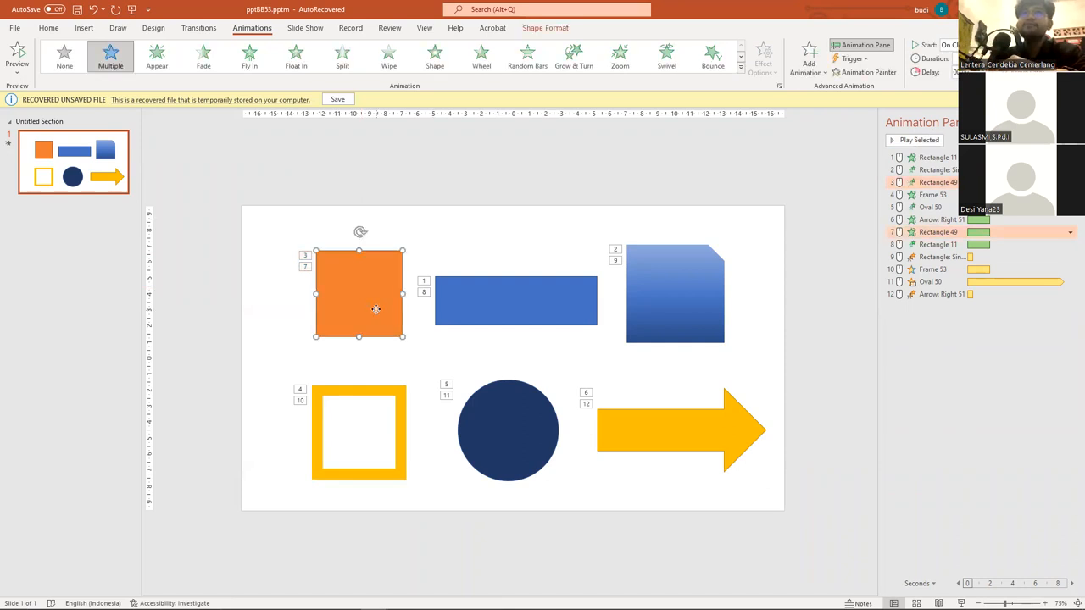
# Step: Move the plain blue rectangle's Random Bars entrance effect to second in the animation order, after the snipped rectangle's Swivel
pyautogui.click(493, 284)
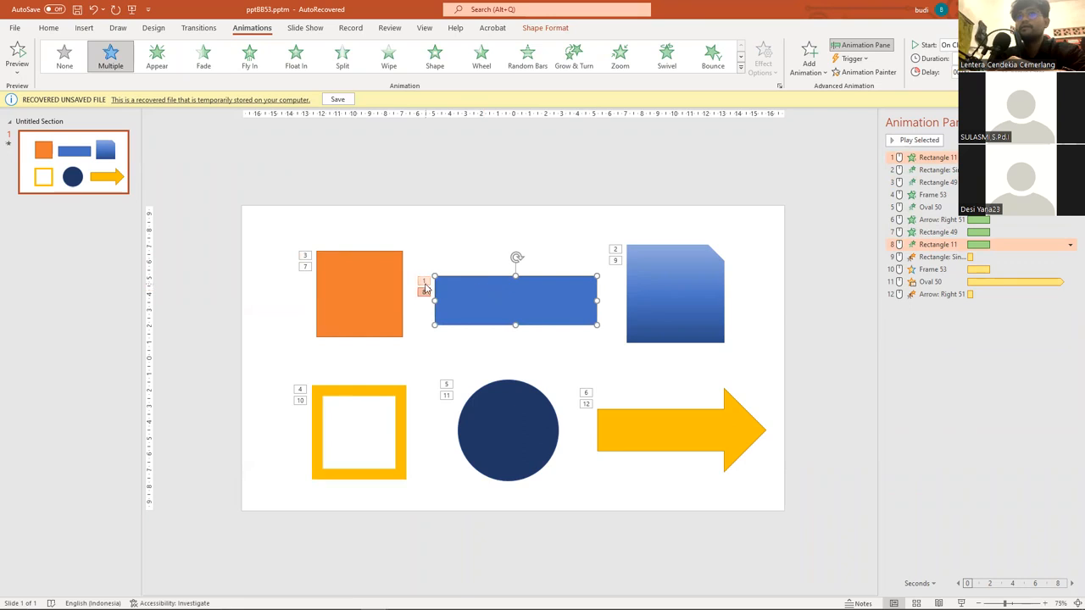
pyautogui.click(424, 285)
pyautogui.click(932, 160)
pyautogui.moveTo(936, 173); pyautogui.dragTo(936, 175)
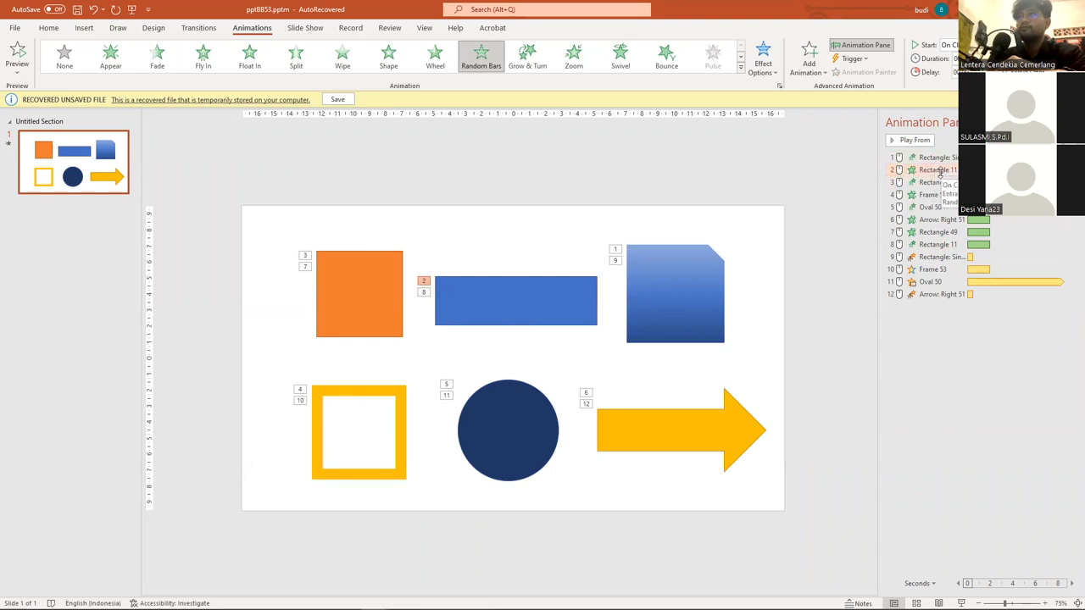
# Step: Move the yellow frame's Split entrance to fifth in the animation order, after the circle's Bounce, and select the snipped rectangle's Swivel effect
pyautogui.click(397, 400)
pyautogui.moveTo(923, 196); pyautogui.dragTo(937, 217)
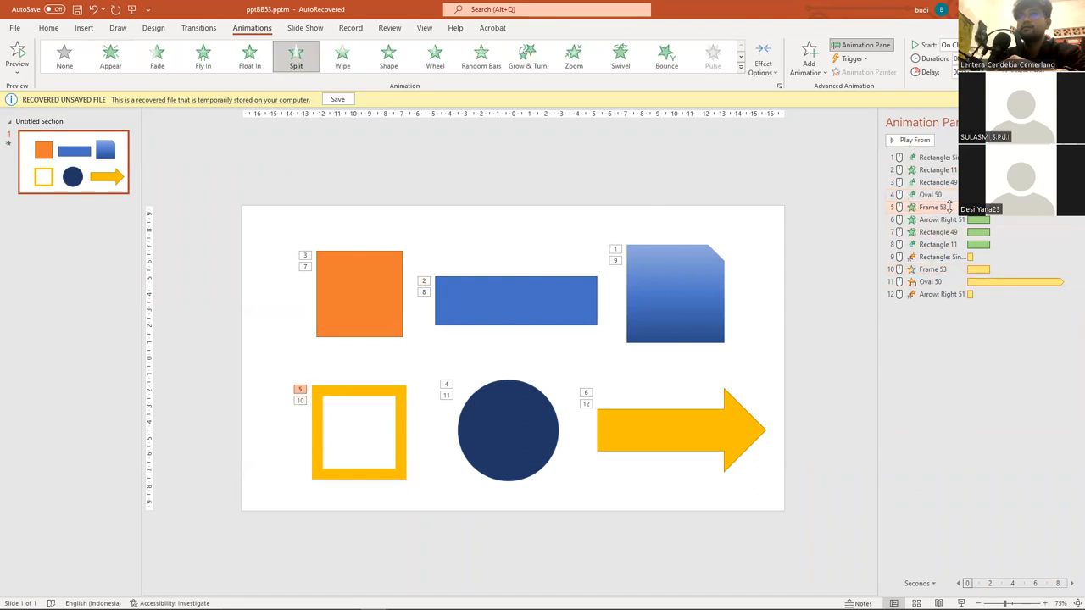
pyautogui.click(687, 275)
pyautogui.click(616, 249)
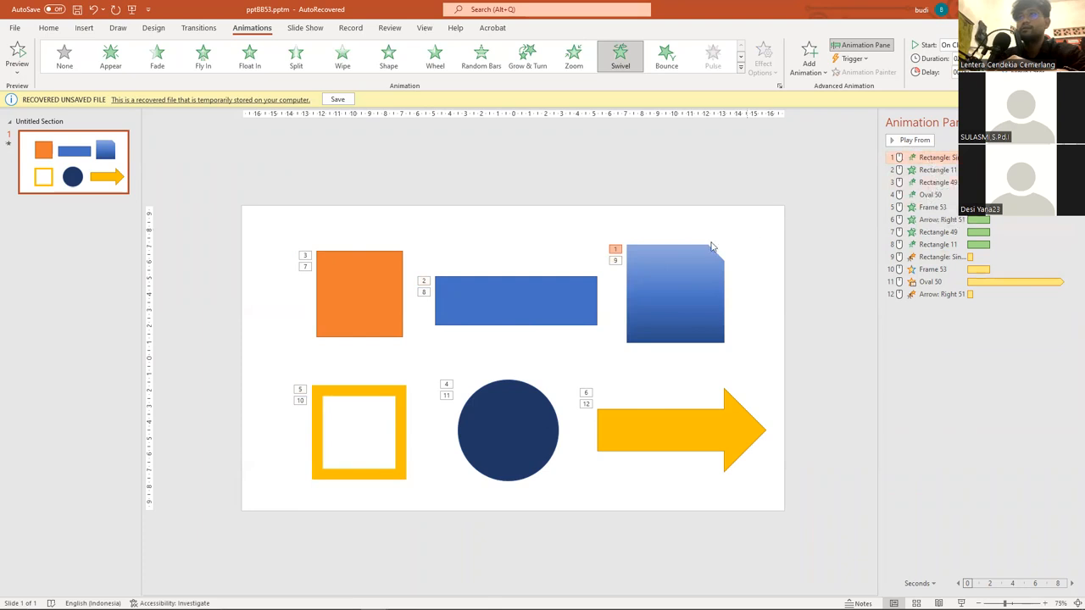
# Step: Move the yellow arrow's Shape entrance effect to fourth in the animation order, ahead of the dark blue circle's Bounce
pyautogui.click(598, 430)
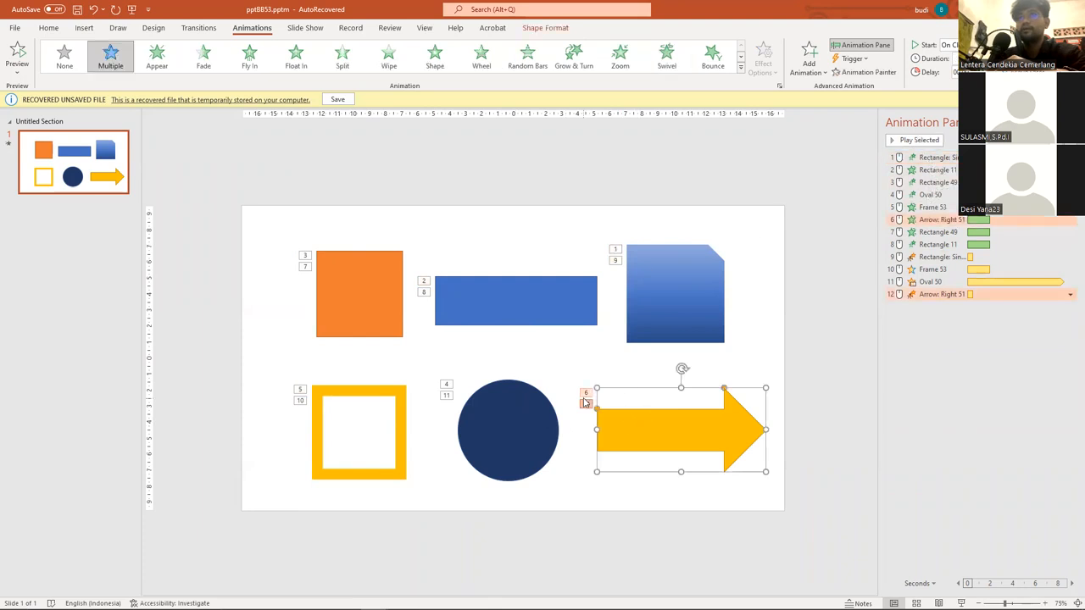
pyautogui.click(928, 220)
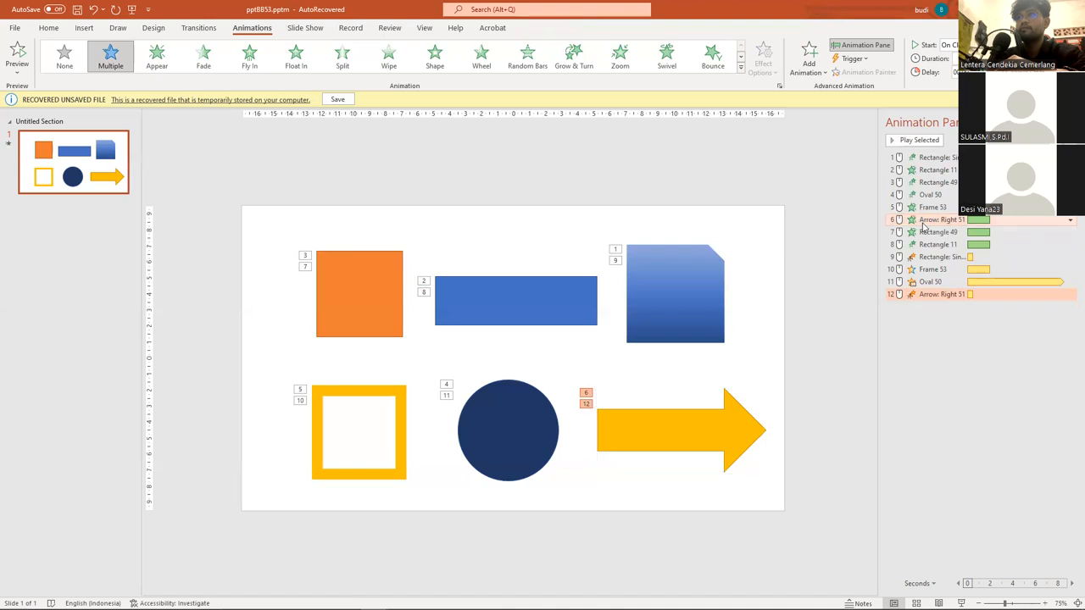
pyautogui.moveTo(937, 195); pyautogui.dragTo(936, 195)
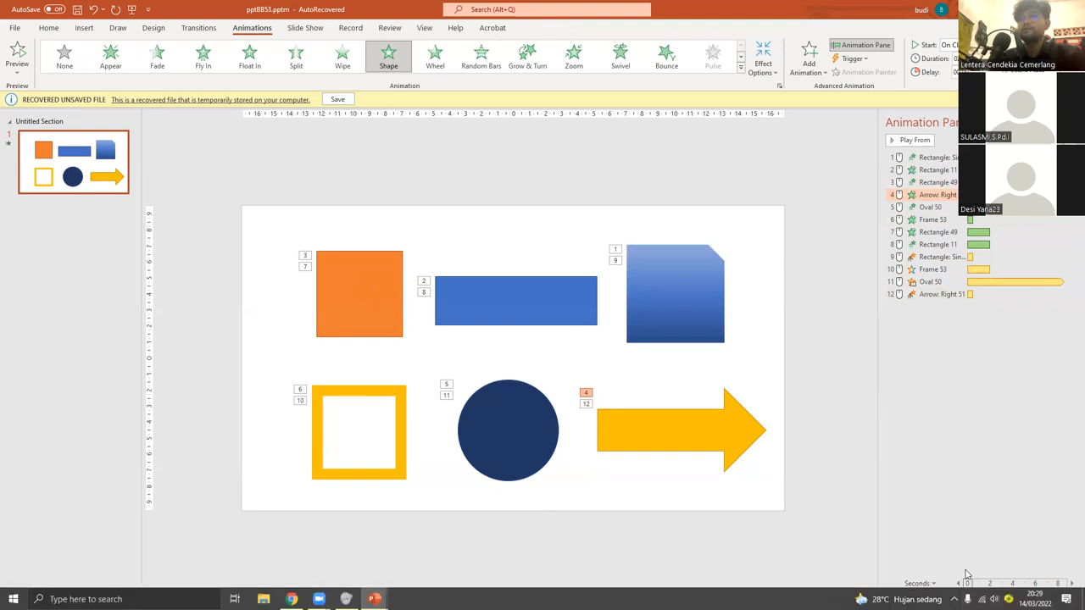
# Step: Run the slide show from the beginning, advance through the entrance animations of all six shapes, and end the show
pyautogui.press('F5')
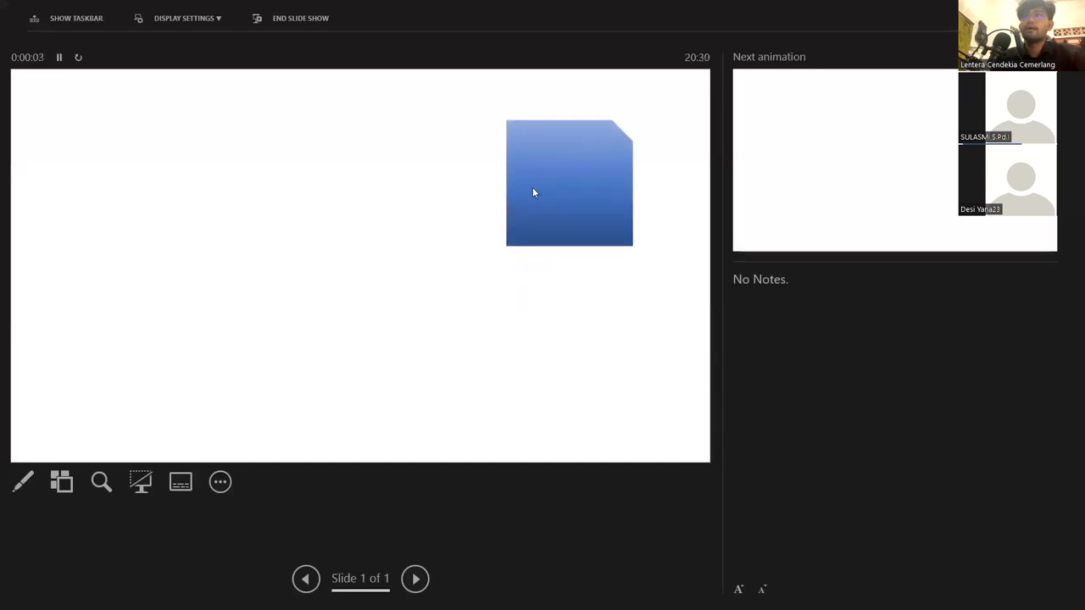
pyautogui.click(559, 186)
pyautogui.click(154, 223)
pyautogui.click(598, 333)
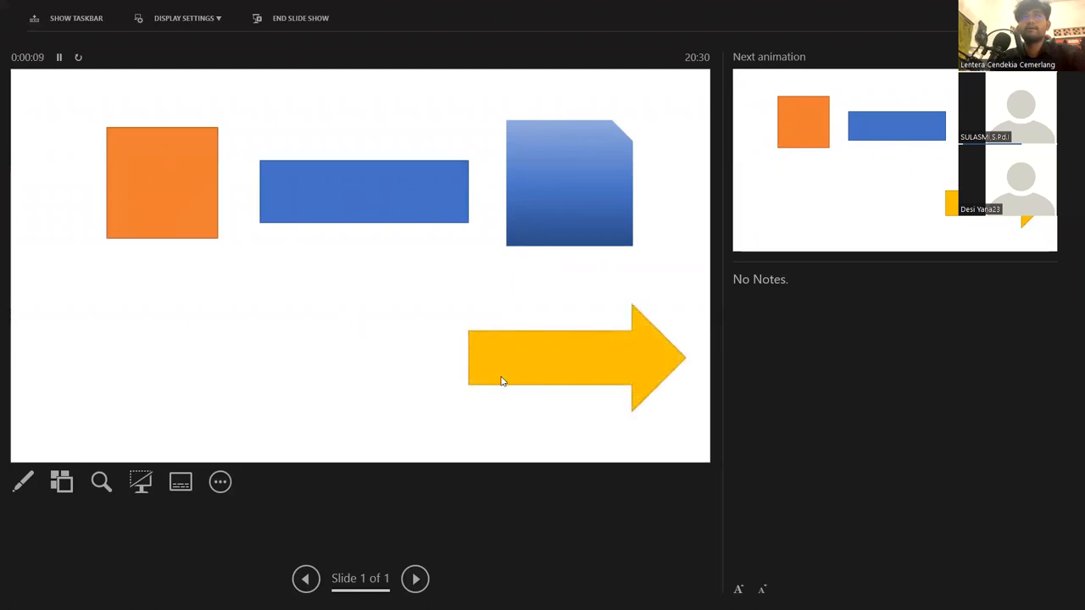
pyautogui.click(503, 381)
pyautogui.click(199, 358)
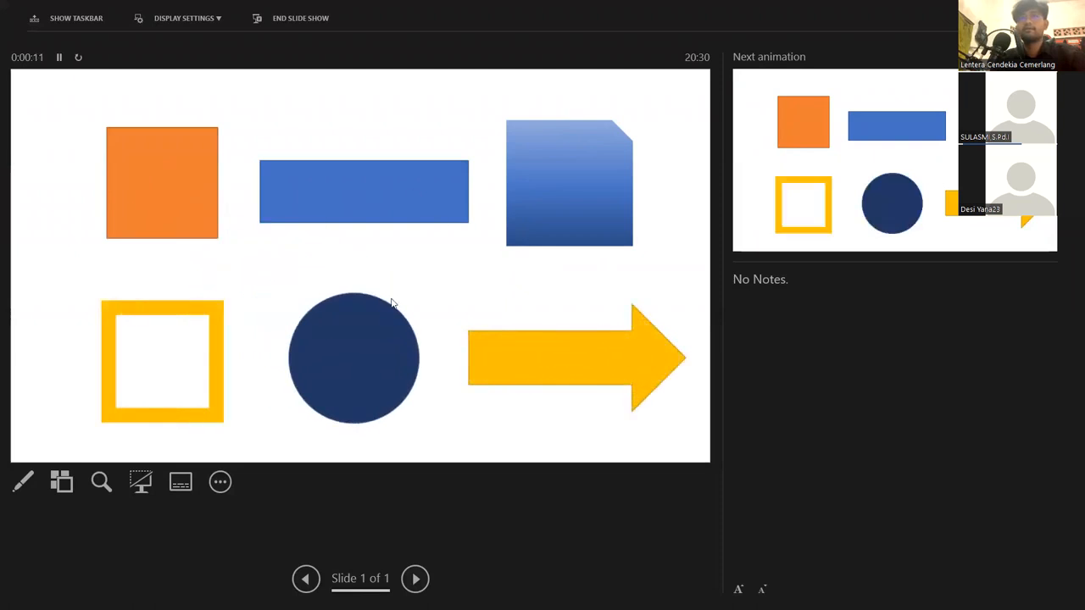
pyautogui.press('Escape')
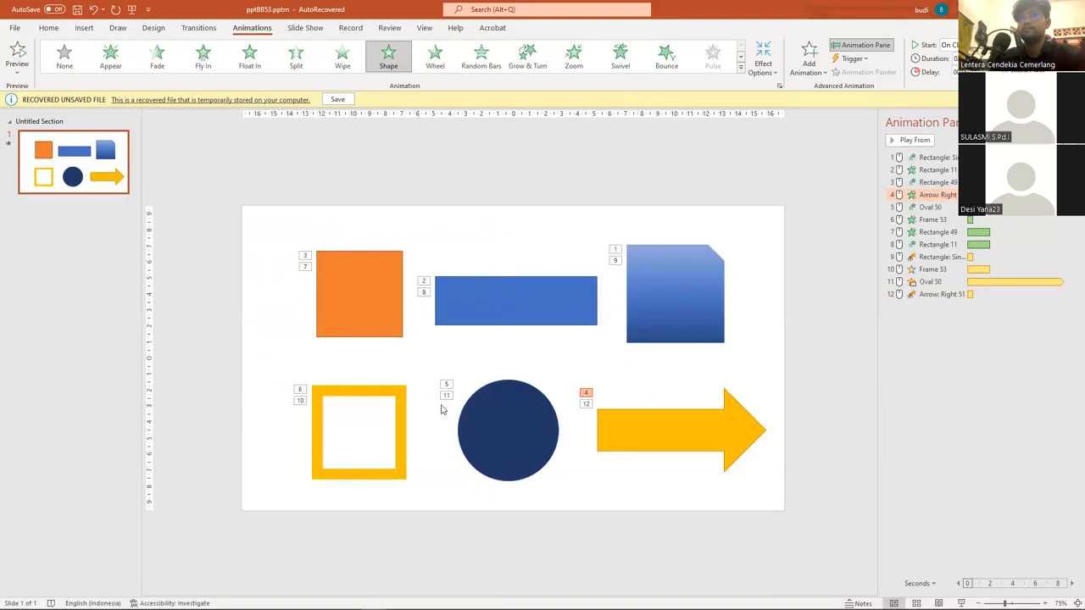
# Step: Examine individual effects across the Animation Pane's list, from the snipped rectangle's first effect to the arrow's last one
pyautogui.click(1024, 378)
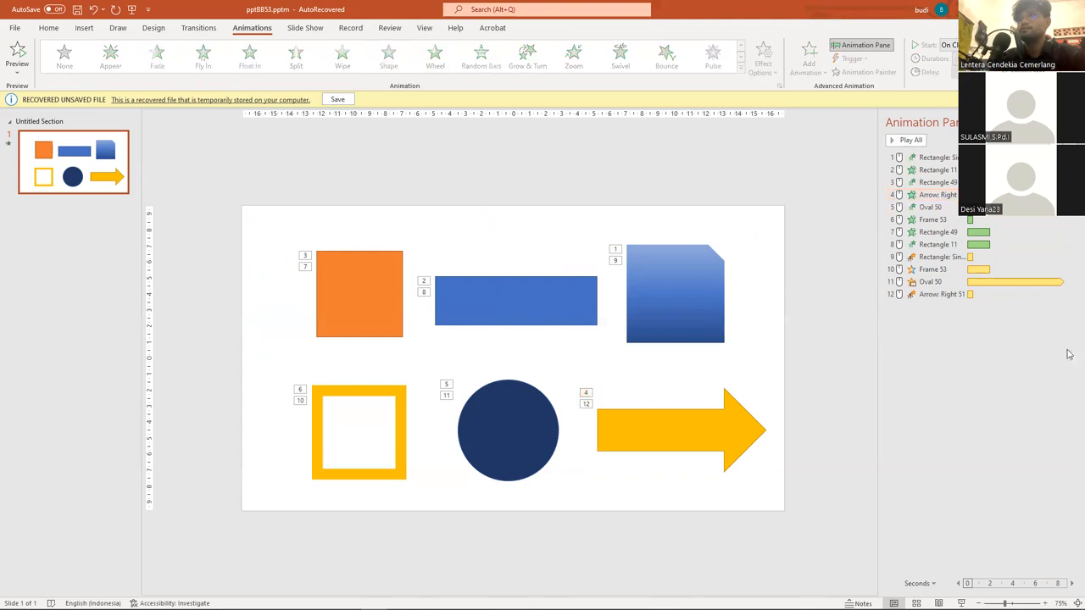
pyautogui.click(924, 158)
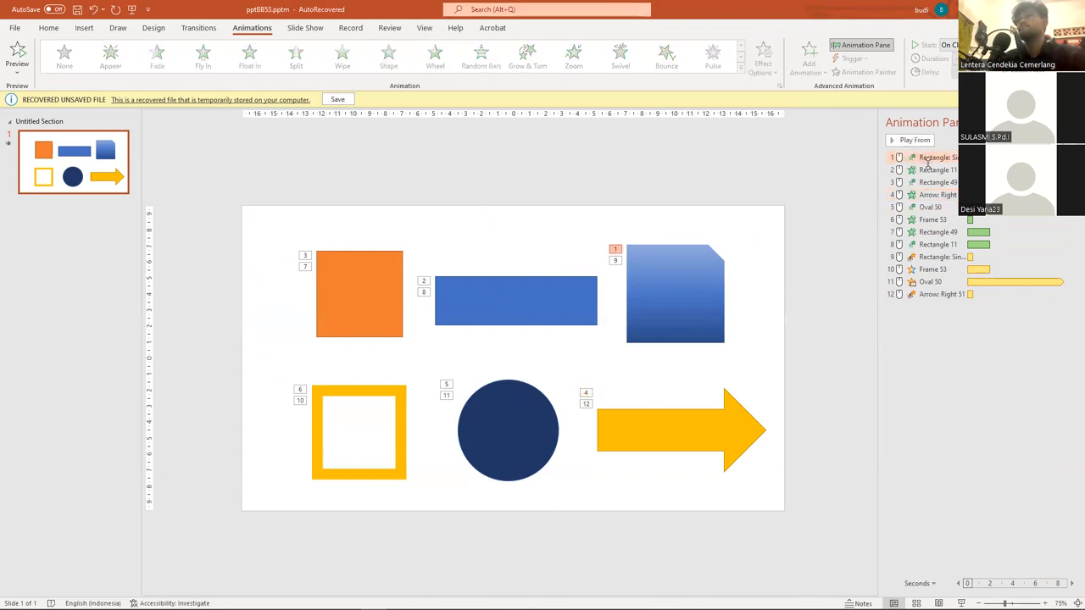
pyautogui.click(934, 182)
pyautogui.click(941, 208)
pyautogui.click(943, 245)
pyautogui.click(947, 280)
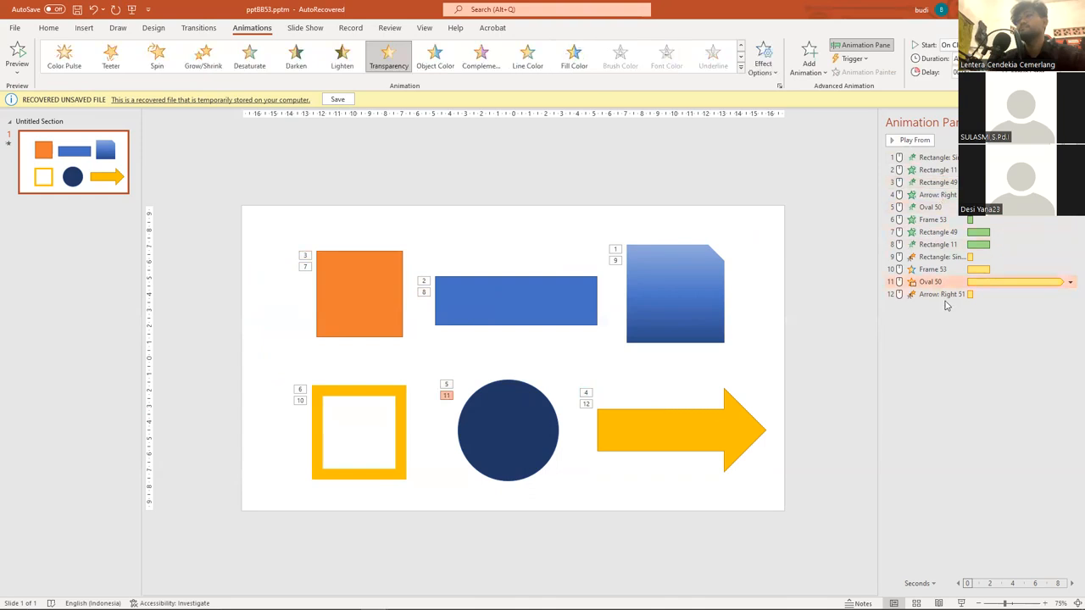
pyautogui.click(947, 296)
pyautogui.click(942, 257)
pyautogui.click(943, 232)
# Step: Open and dismiss the dark blue circle's Bounce options, and preview the animations starting from that Bounce effect
pyautogui.click(935, 206)
pyautogui.doubleClick(935, 206)
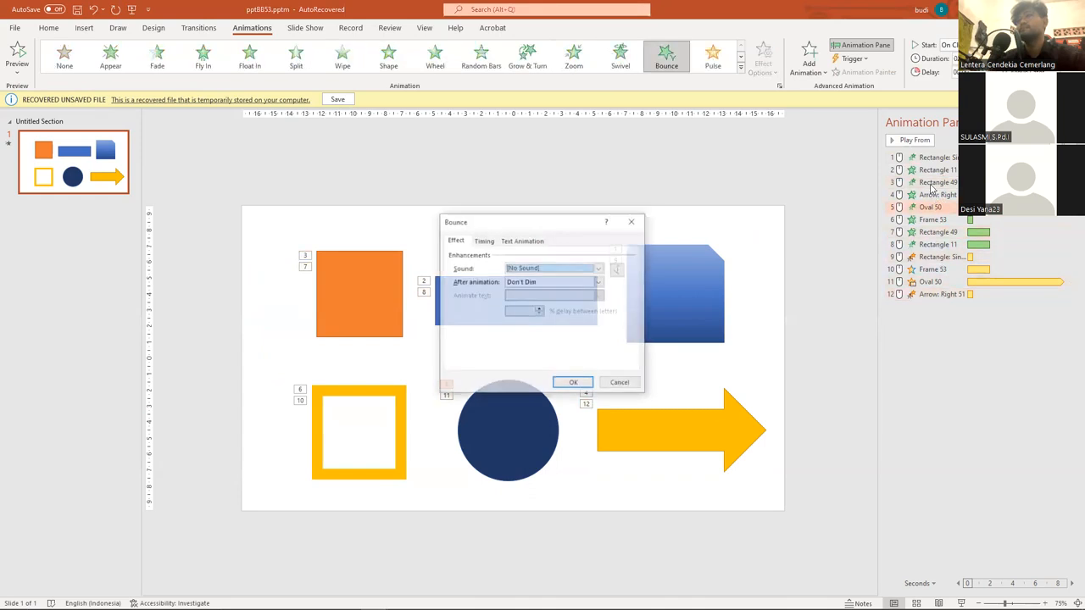
pyautogui.press('Escape')
pyautogui.click(928, 142)
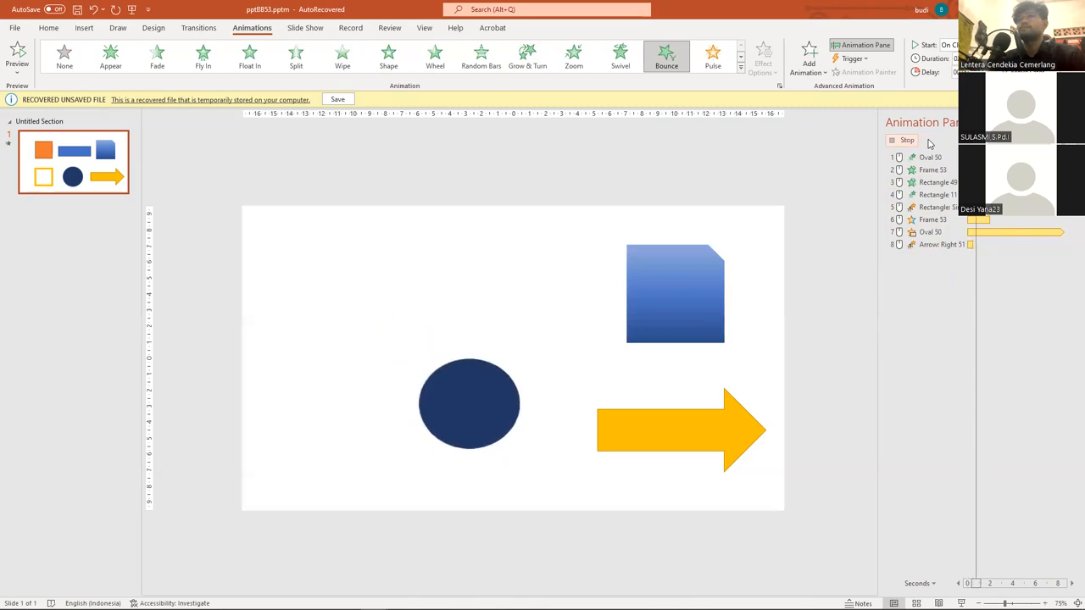
pyautogui.click(959, 296)
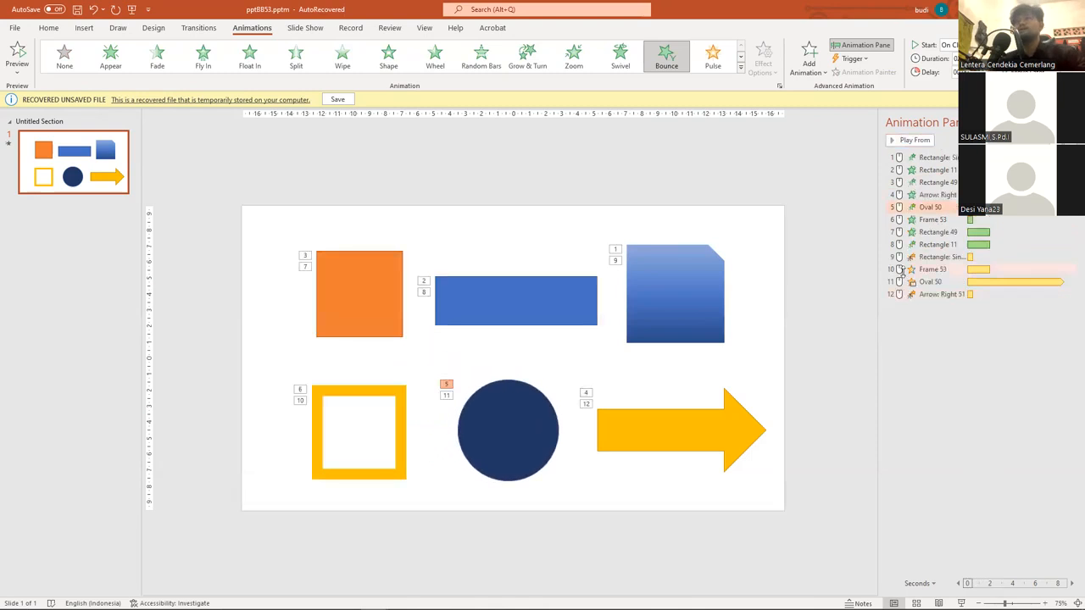
# Step: Show the start, effect and timing choices available for the dark blue circle's Bounce entrance, and dismiss them
pyautogui.rightClick(937, 207)
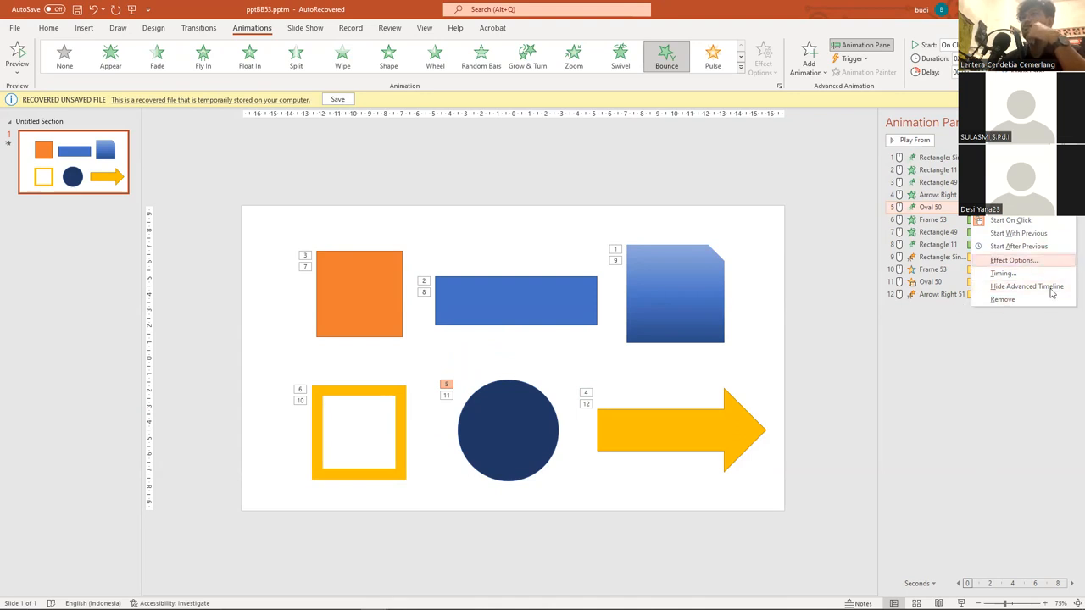
pyautogui.click(972, 368)
pyautogui.click(983, 269)
# Step: Shorten the duration of both of the orange square's animation effects
pyautogui.click(932, 169)
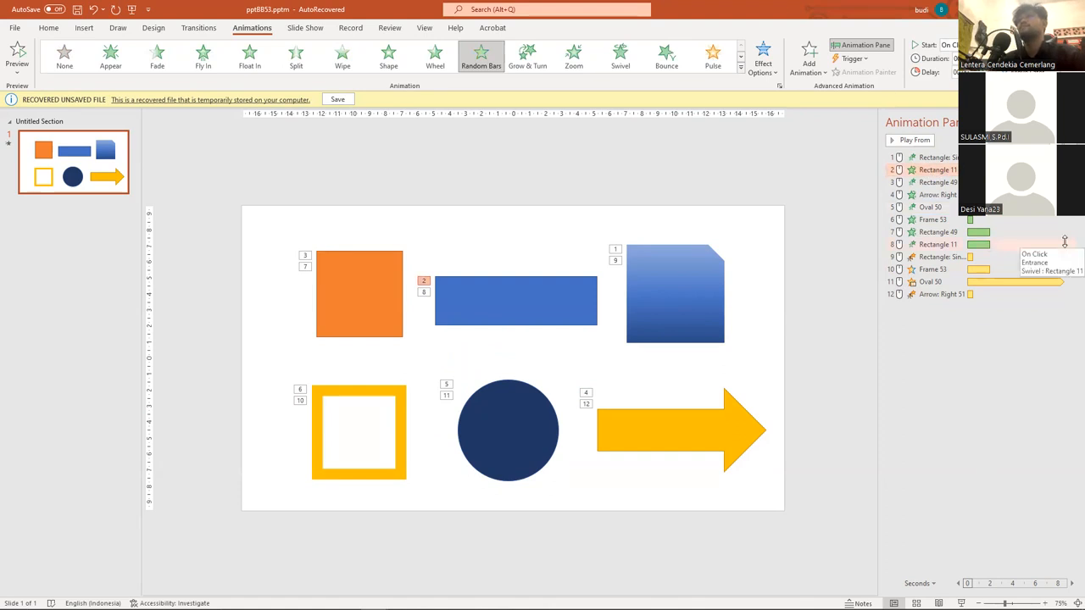
pyautogui.click(782, 169)
pyautogui.click(328, 323)
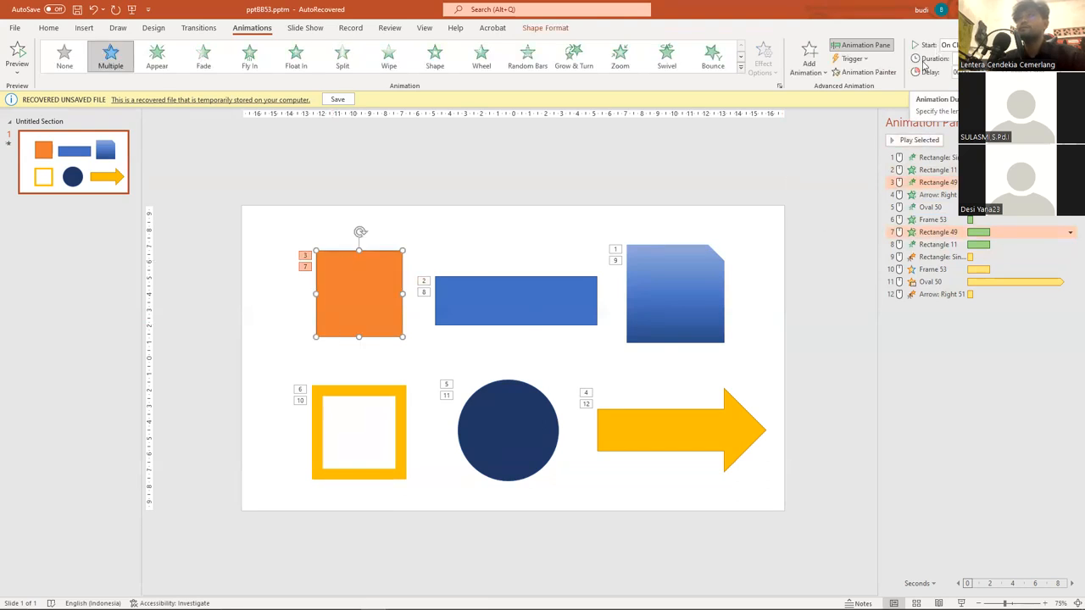
pyautogui.click(993, 56)
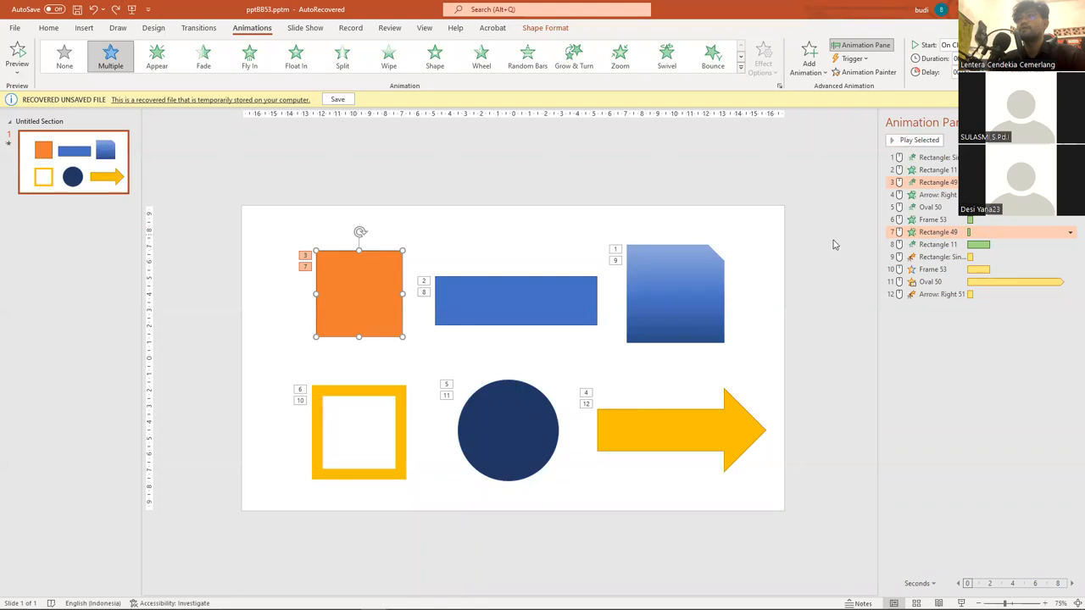
# Step: Play the slide show from the current slide through the snipped blue rectangle's Swivel entrance, and end the show
pyautogui.click(667, 273)
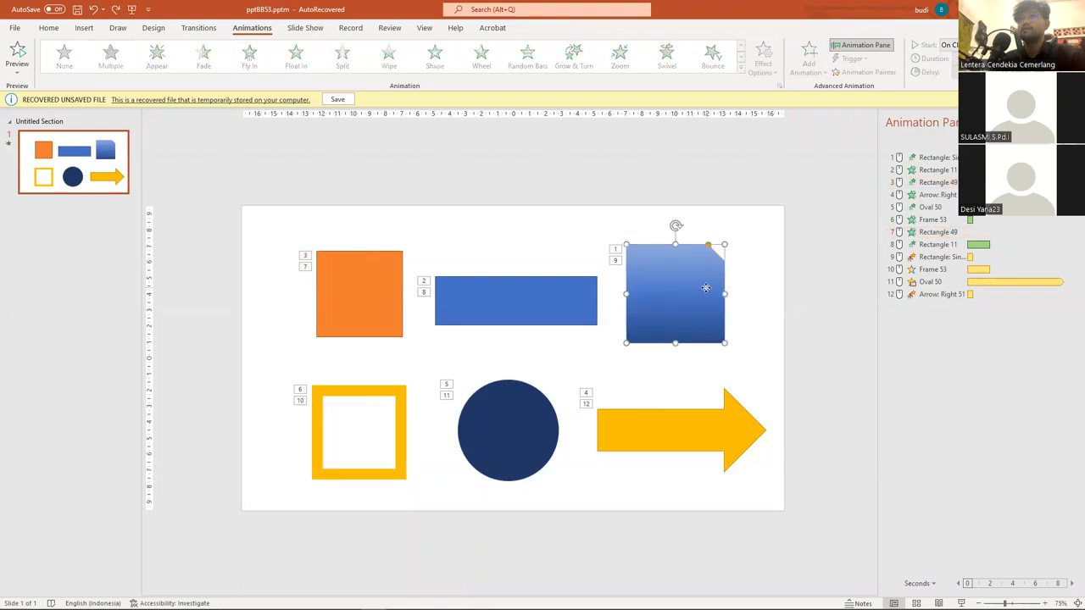
pyautogui.click(616, 251)
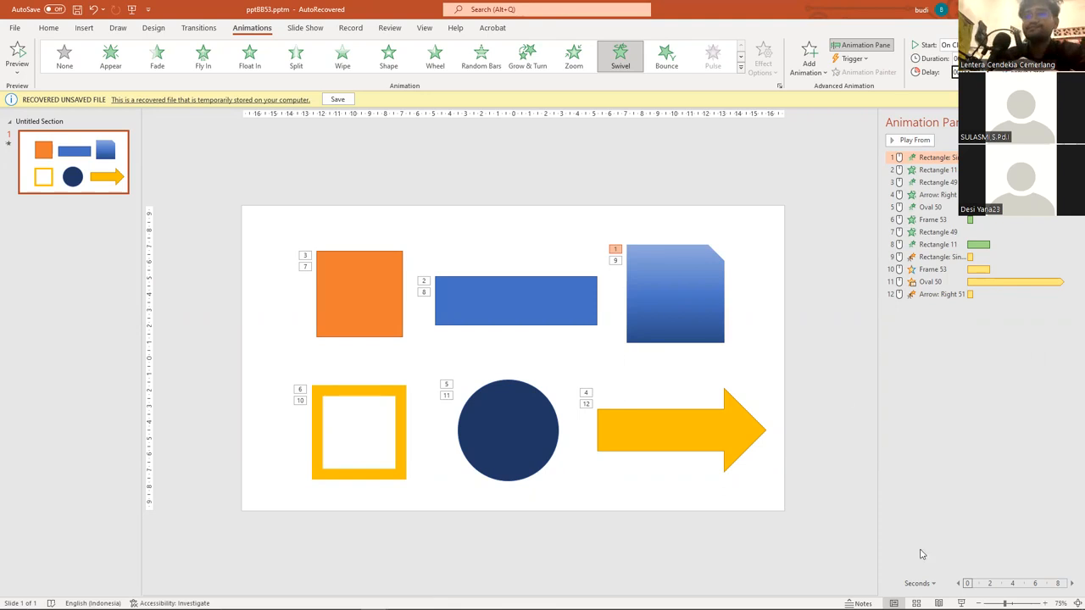
pyautogui.click(962, 603)
pyautogui.click(345, 203)
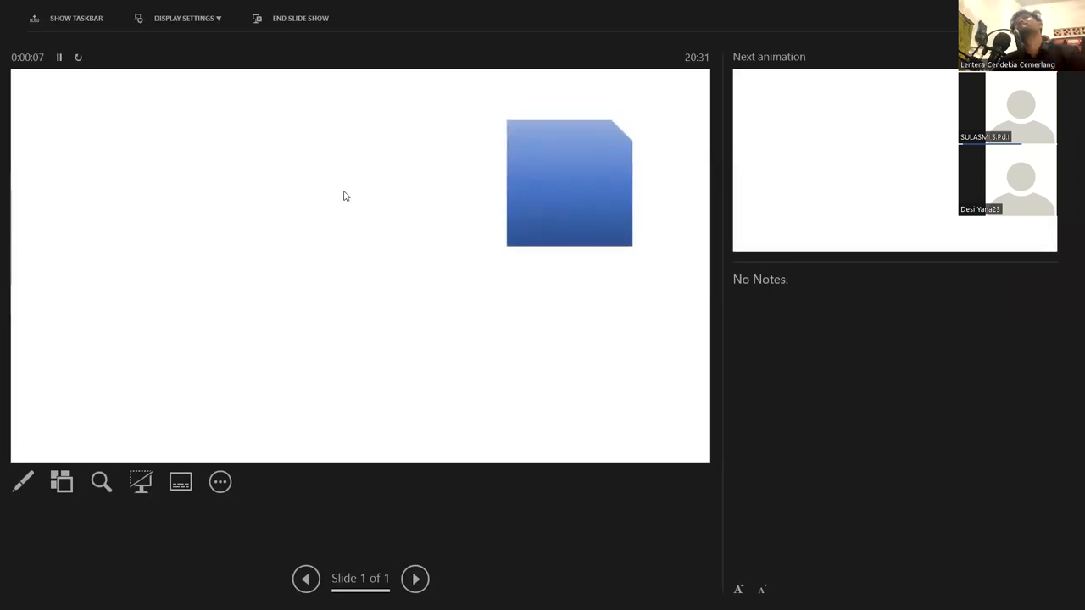
pyautogui.press('Escape')
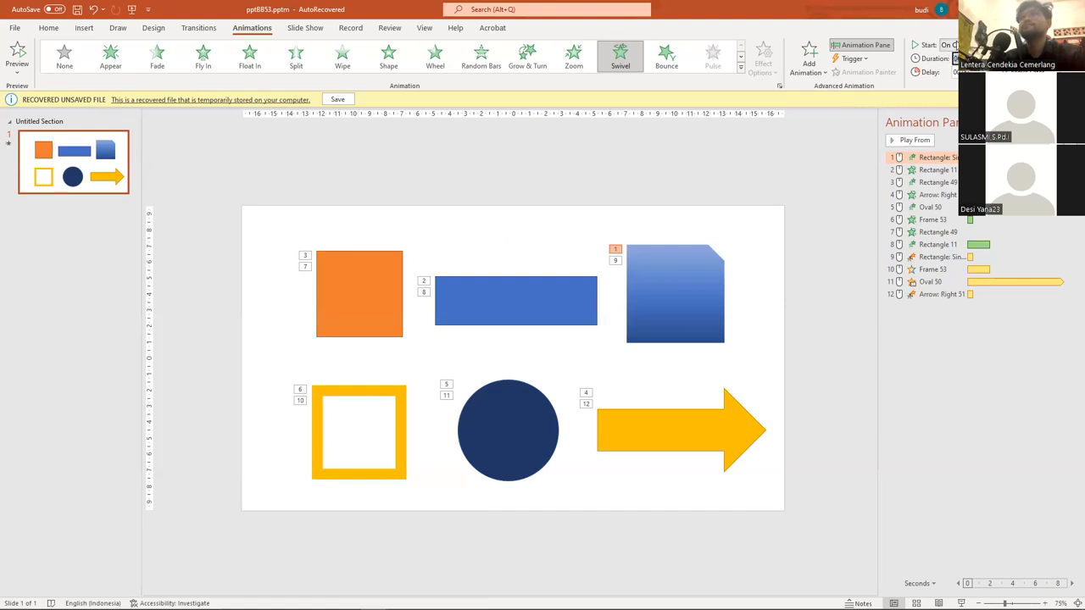
# Step: Show the start options for the snipped blue rectangle's animation effects and dismiss the list
pyautogui.click(782, 292)
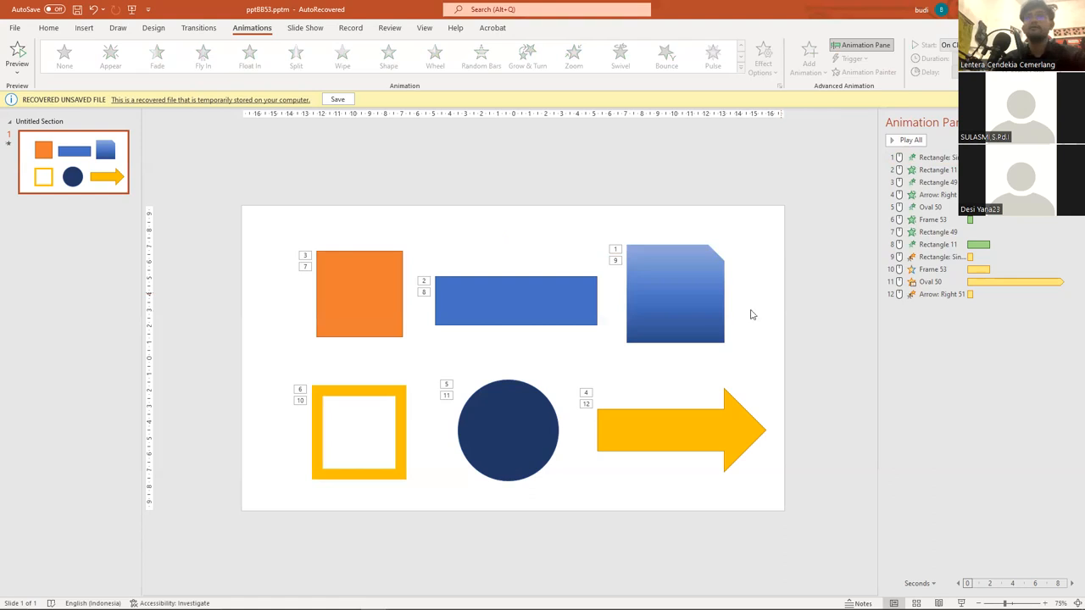
pyautogui.click(700, 256)
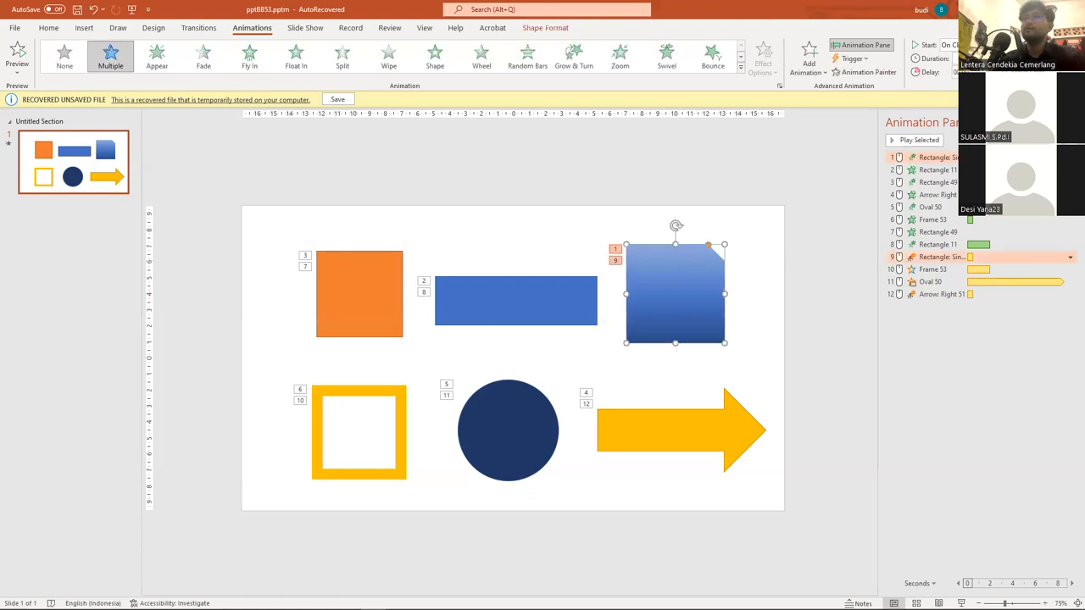
pyautogui.click(949, 45)
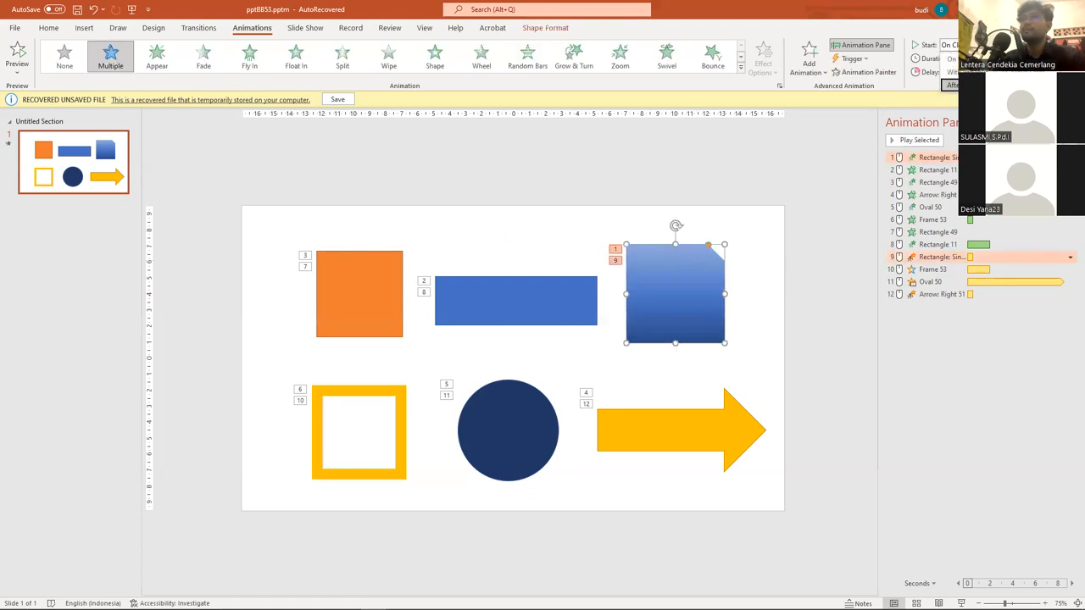
pyautogui.click(767, 253)
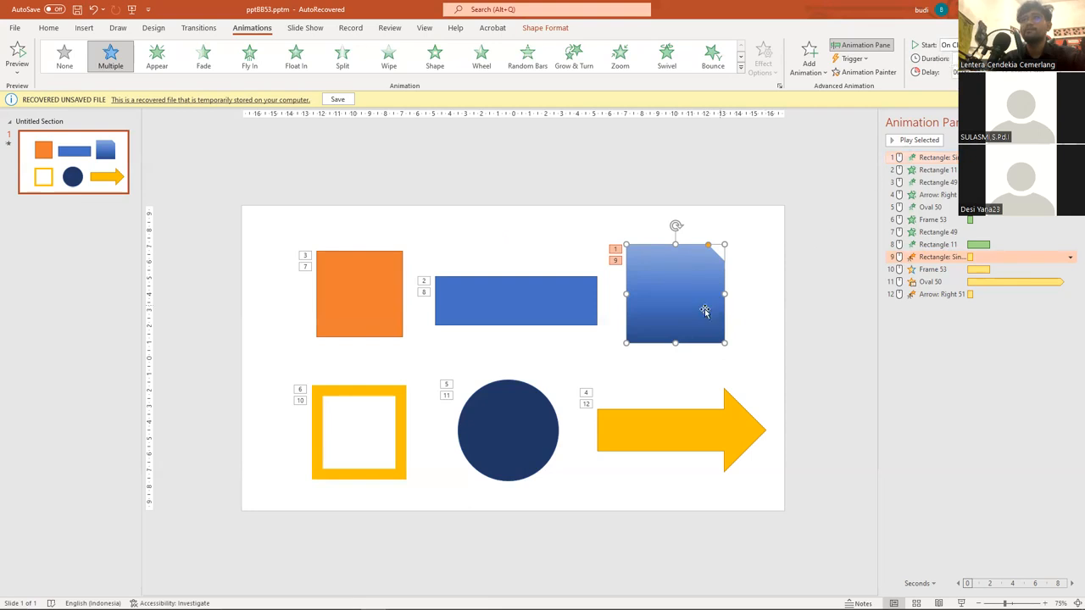
# Step: Switch to the presentation "Tugas & Praktik Pelatihan Pembuatan Animasi Power Point - HARI 1.pptx" and go to slide 21 on animation timing
pyautogui.moveTo(374, 598)
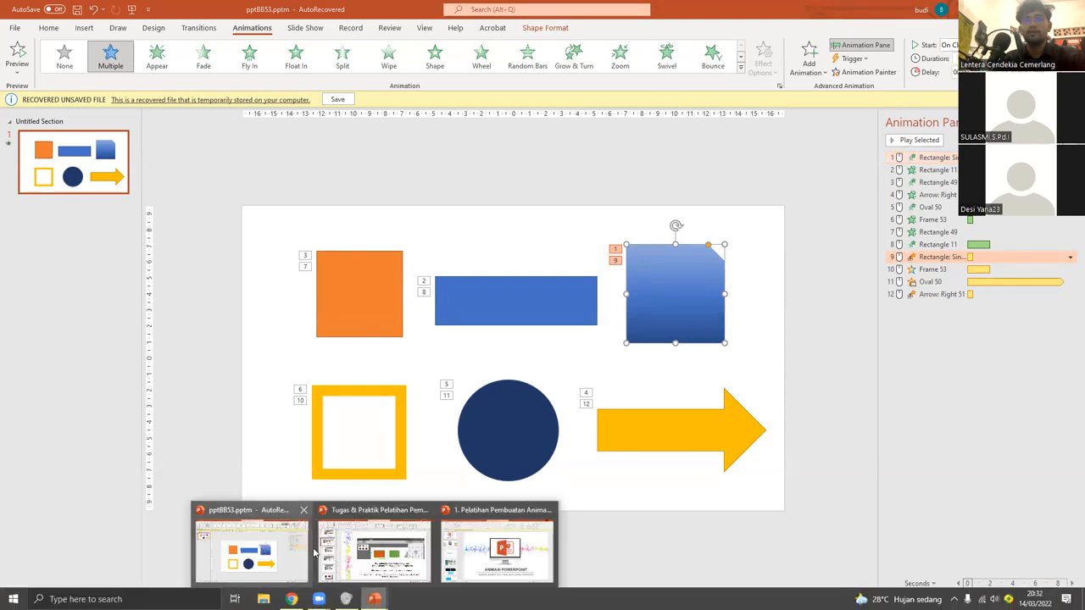
pyautogui.click(371, 555)
pyautogui.scroll(-10, 149, 393)
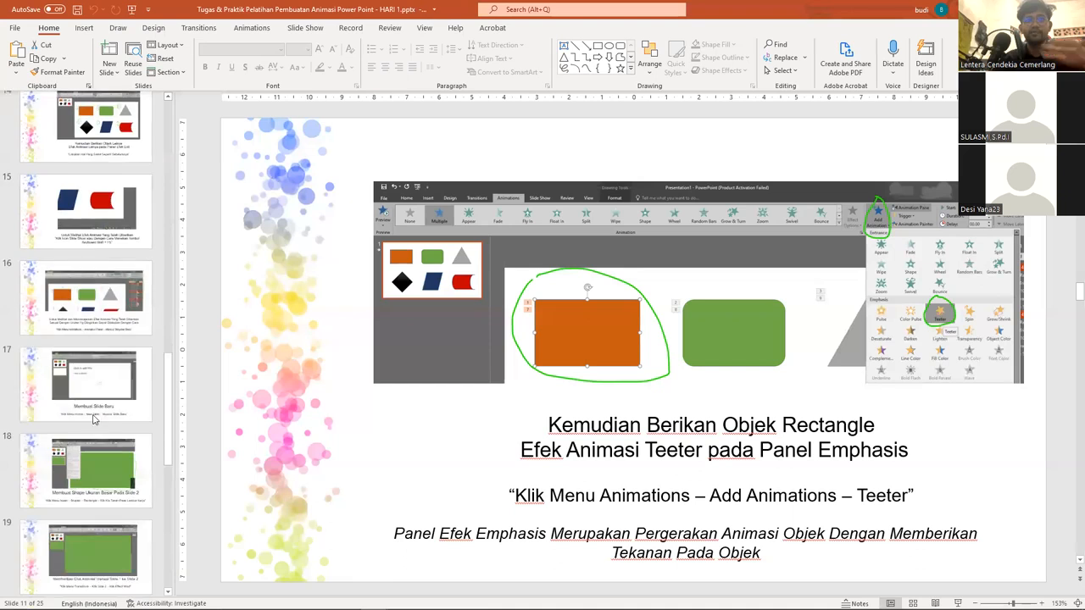
pyautogui.scroll(-2, 148, 393)
pyautogui.click(142, 350)
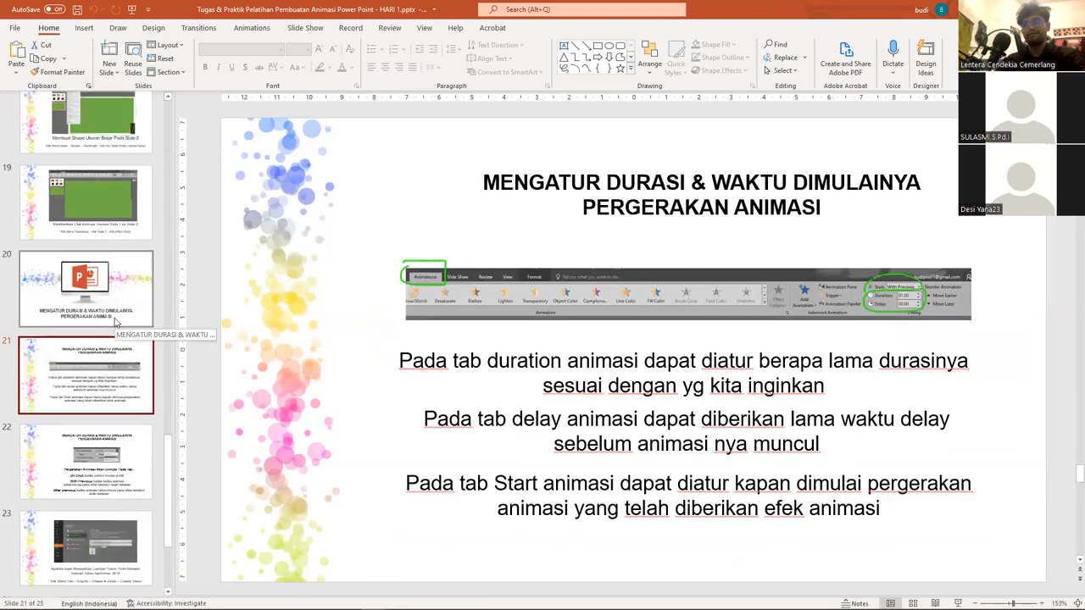
# Step: Review slides 20 to 22 on animation duration, delay and start options, ending on slide 22
pyautogui.click(120, 305)
pyautogui.press('Down')
pyautogui.press('Down')
pyautogui.press('Down')
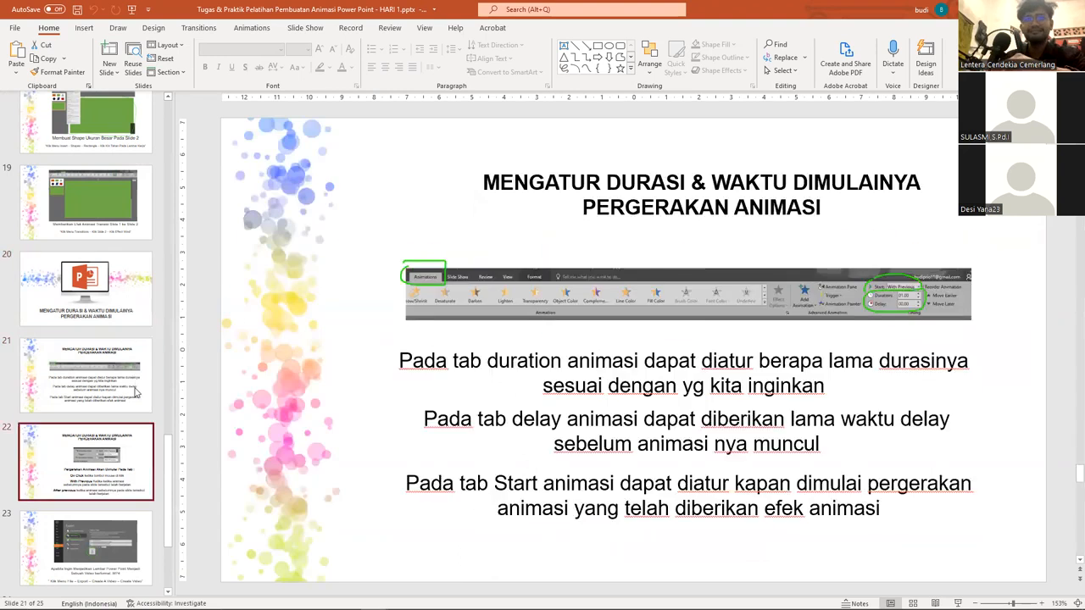
pyautogui.press('Up')
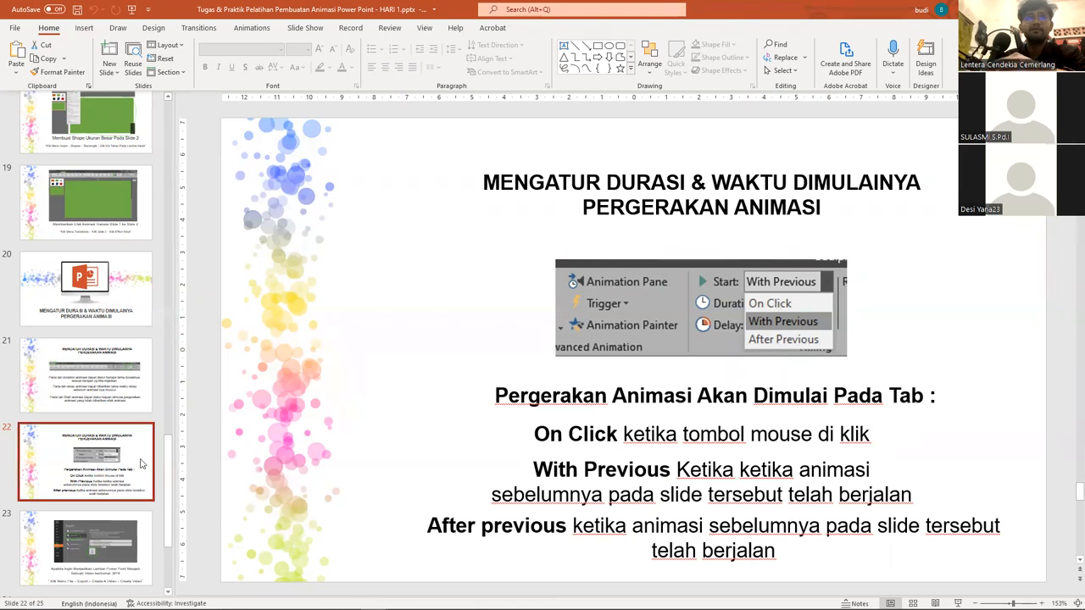
pyautogui.press('Up')
pyautogui.press('Down')
pyautogui.press('Up')
pyautogui.press('Down')
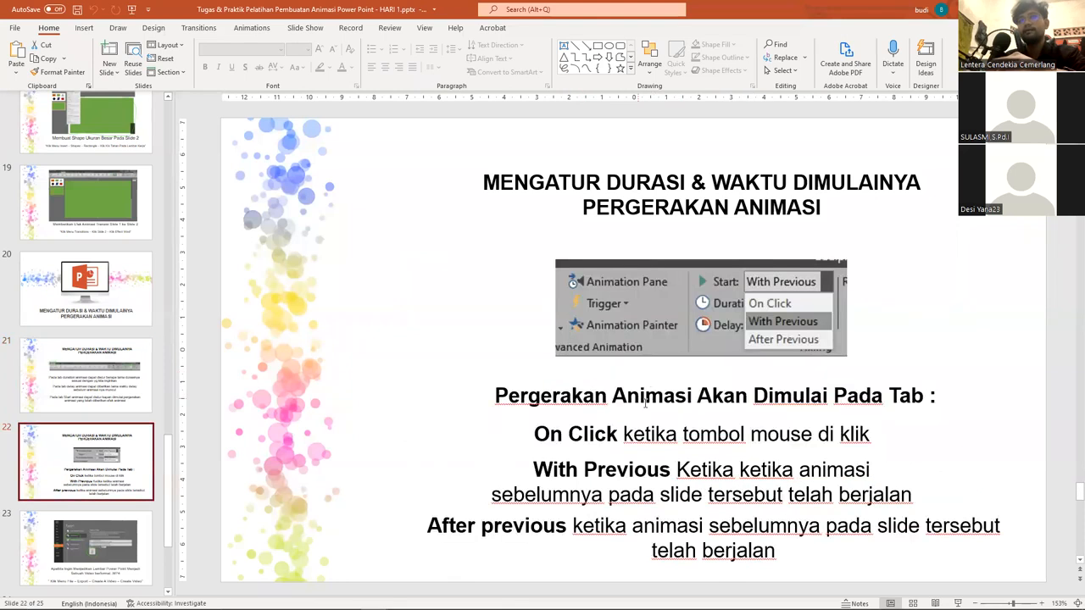
# Step: Examine slide 22's heading and its On Click line explaining when an animation starts
pyautogui.click(653, 433)
pyautogui.click(557, 395)
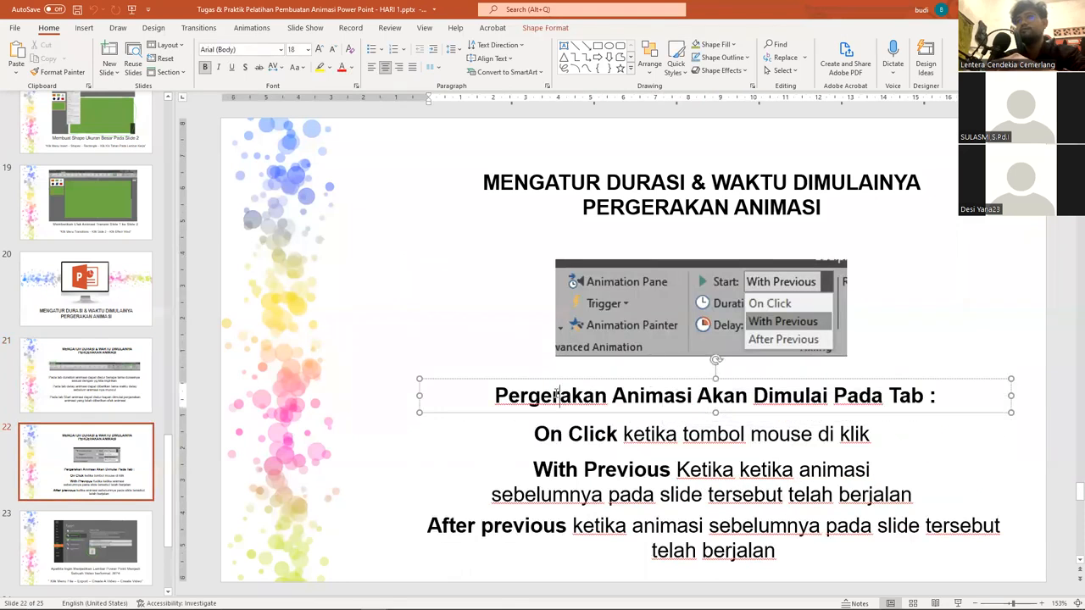
pyautogui.moveTo(691, 395); pyautogui.dragTo(936, 396)
pyautogui.click(585, 447)
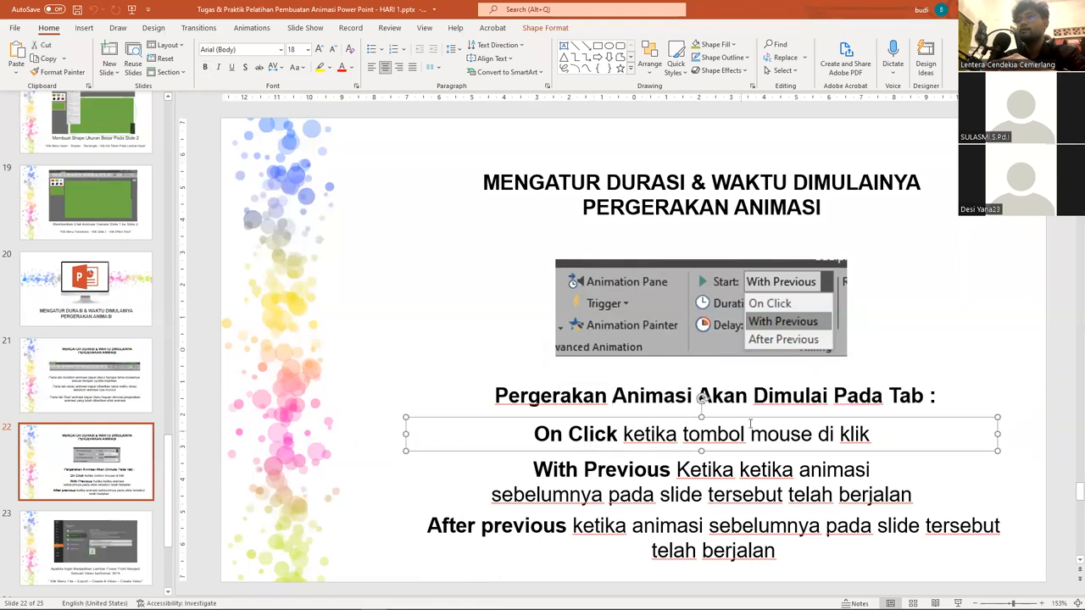
# Step: Switch to the recovered presentation pptBB53.pptm containing the six animated shapes
pyautogui.moveTo(364, 589)
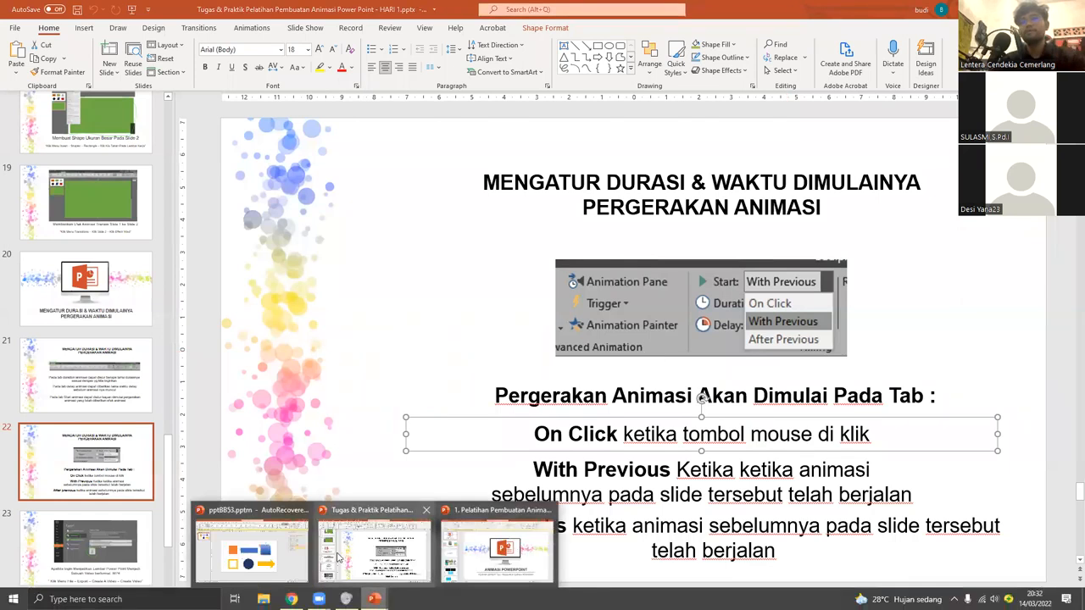
pyautogui.click(287, 545)
pyautogui.click(33, 249)
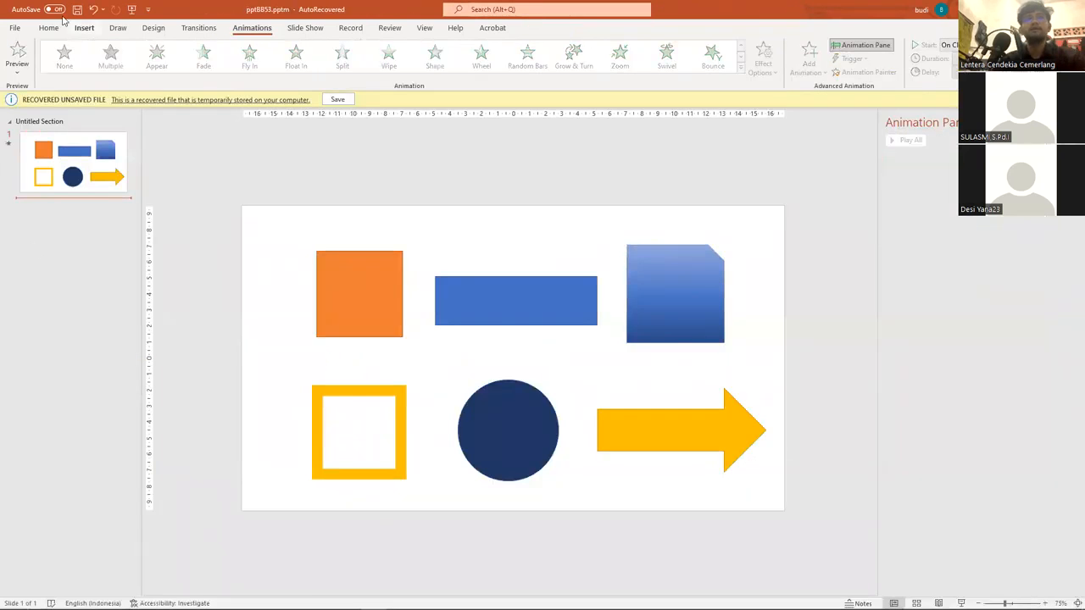
pyautogui.click(17, 29)
pyautogui.press('Escape')
pyautogui.click(49, 28)
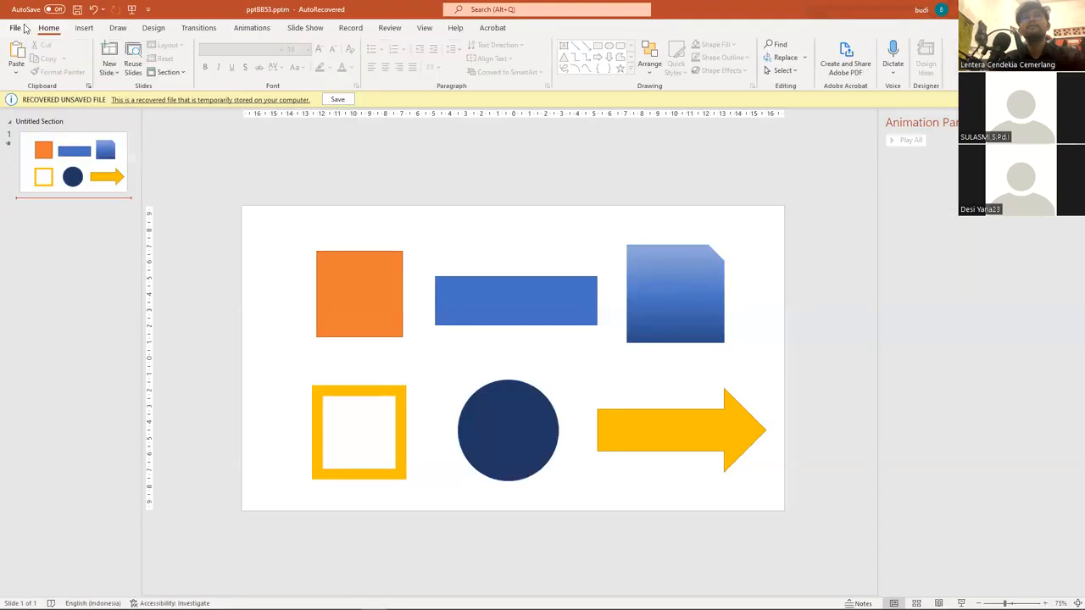
# Step: Add a new slide after slide 1 and delete all its placeholders, leaving the blank slide 2 selected
pyautogui.click(111, 53)
pyautogui.click(346, 221)
pyautogui.moveTo(340, 151); pyautogui.dragTo(585, 421)
pyautogui.click(746, 331)
pyautogui.press('Delete')
pyautogui.click(731, 279)
pyautogui.press('Delete')
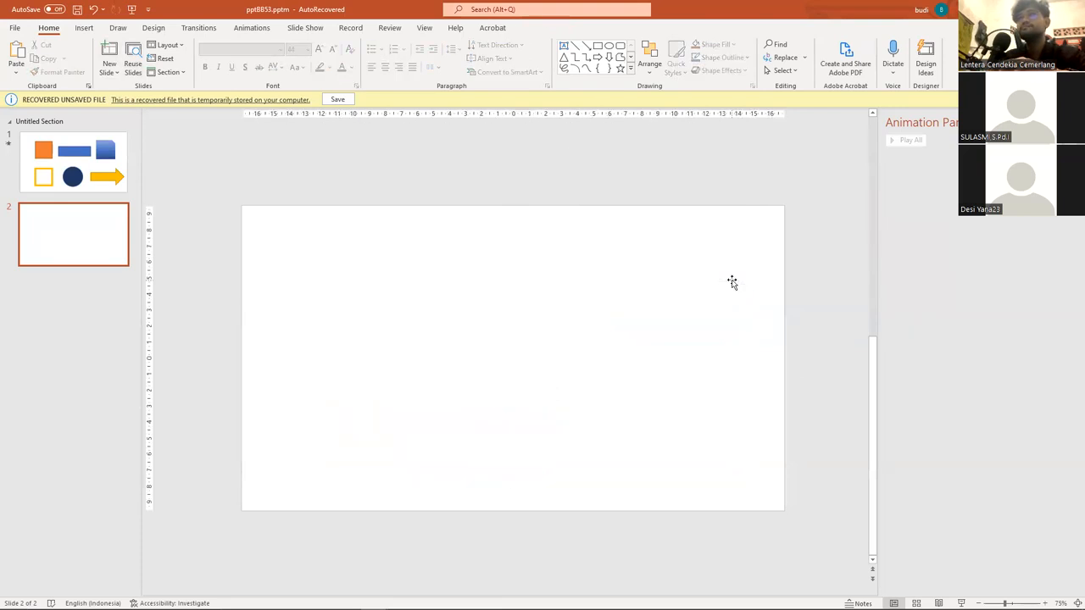
pyautogui.click(76, 182)
pyautogui.click(93, 220)
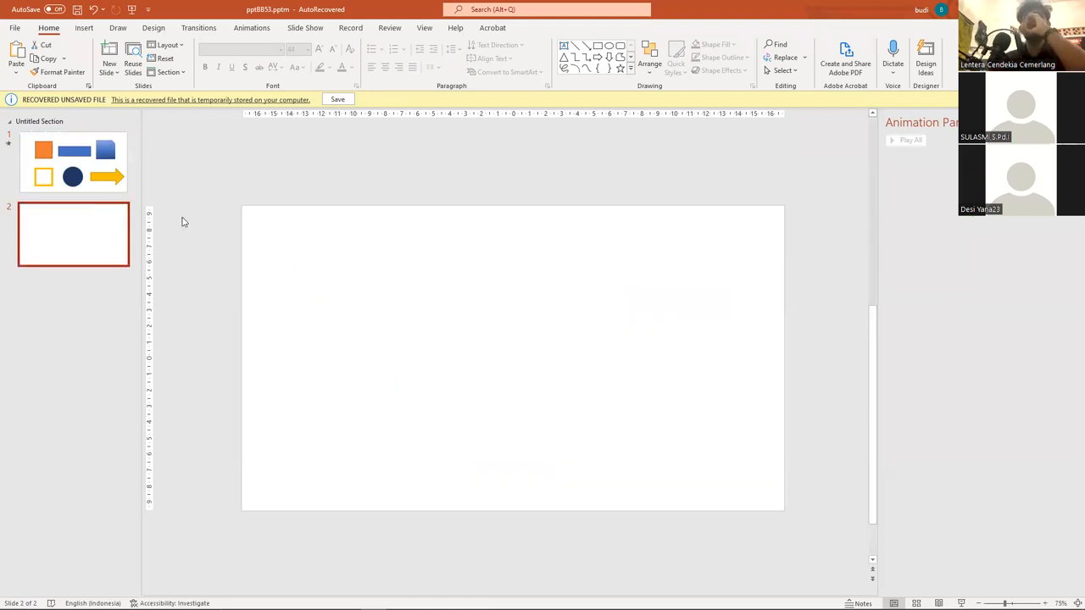
# Step: Draw a rectangle about 14 cm wide and 9 cm high on slide 2 and move it to the slide's upper-left area
pyautogui.click(84, 28)
pyautogui.click(207, 68)
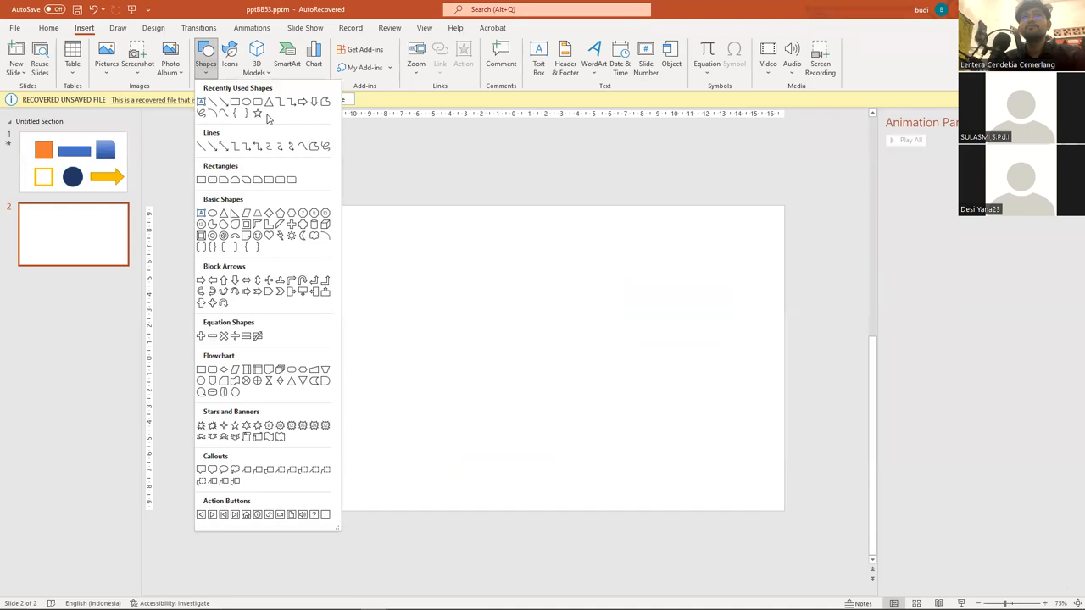
pyautogui.click(243, 104)
pyautogui.moveTo(450, 302)
pyautogui.mouseDown()
pyautogui.moveTo(635, 458)
pyautogui.moveTo(679, 446)
pyautogui.mouseUp()
pyautogui.moveTo(564, 375)
pyautogui.mouseDown()
pyautogui.moveTo(490, 342)
pyautogui.moveTo(498, 346)
pyautogui.mouseUp()
pyautogui.click(650, 315)
pyautogui.moveTo(539, 315); pyautogui.dragTo(446, 294)
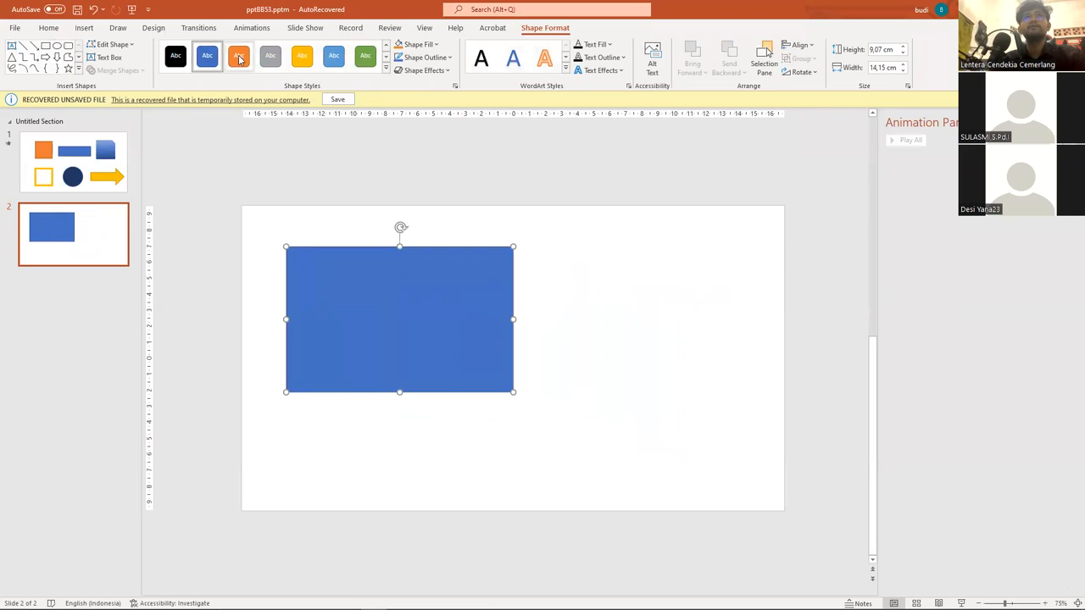
# Step: Draw a right block arrow about 10.8 cm wide and 8.5 cm high to the right of the rectangle, and shift it slightly lower
pyautogui.click(85, 30)
pyautogui.click(205, 63)
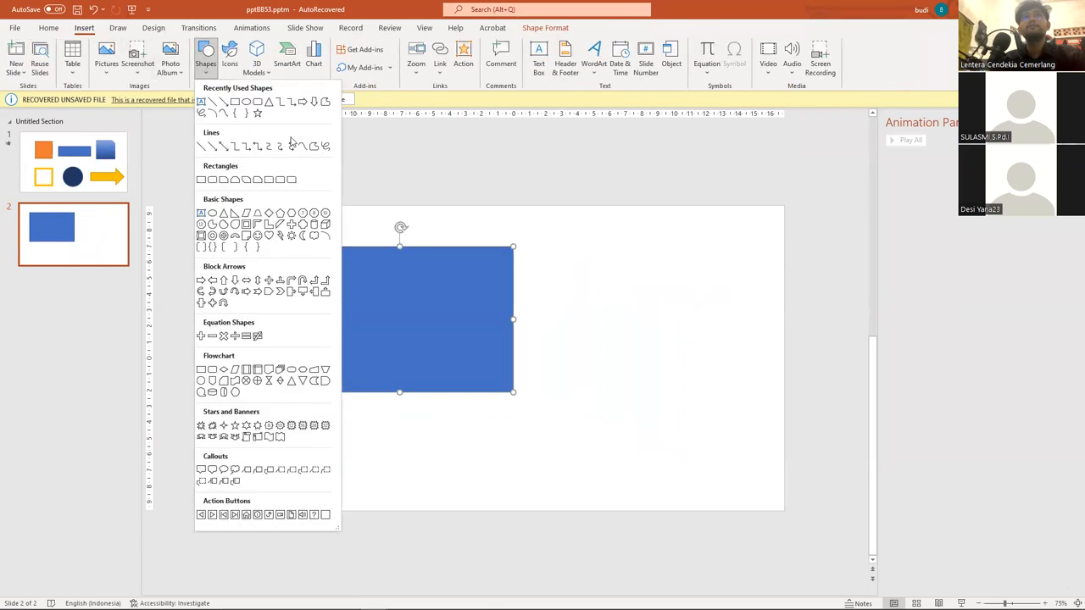
pyautogui.click(302, 101)
pyautogui.moveTo(559, 244); pyautogui.dragTo(733, 378)
pyautogui.moveTo(652, 308); pyautogui.dragTo(677, 390)
# Step: Reposition the rectangle and arrow side by side across the slide's middle, and give the rectangle the orange shape style
pyautogui.moveTo(483, 343); pyautogui.dragTo(474, 390)
pyautogui.moveTo(618, 371); pyautogui.dragTo(598, 342)
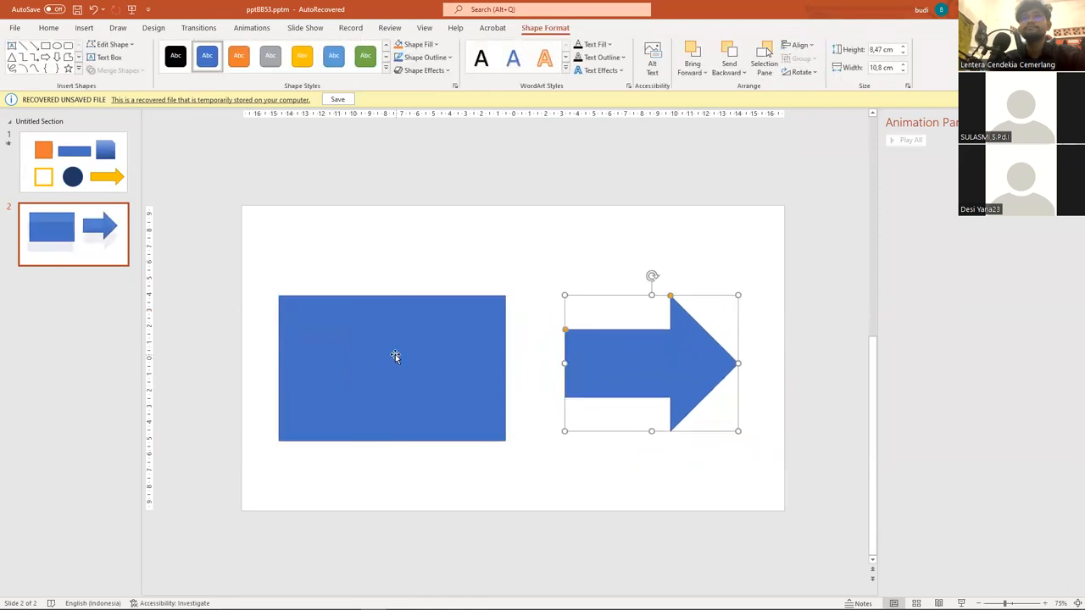
pyautogui.click(395, 355)
pyautogui.click(239, 56)
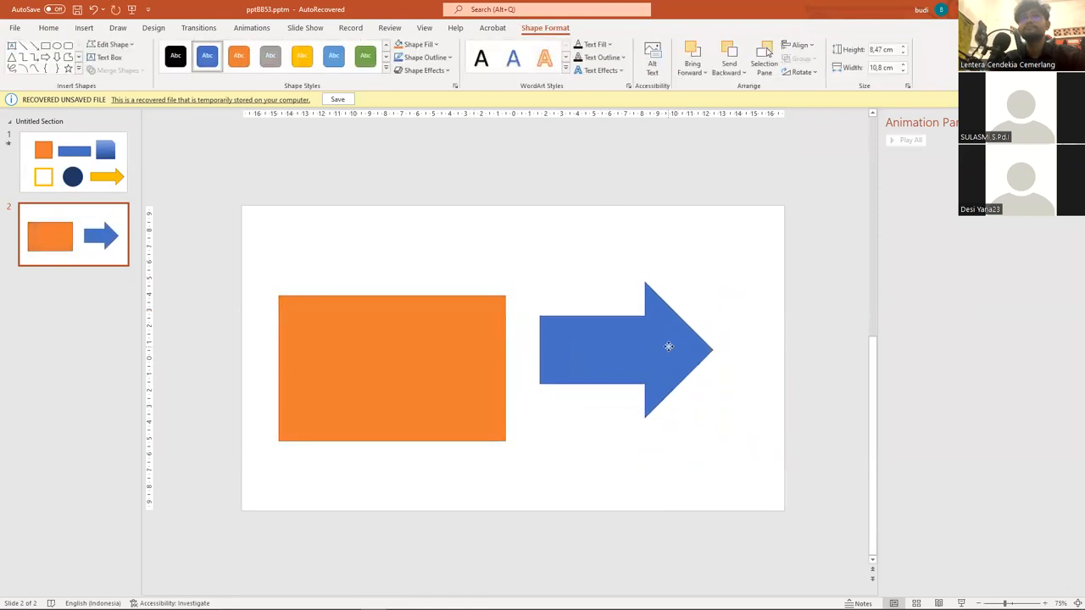
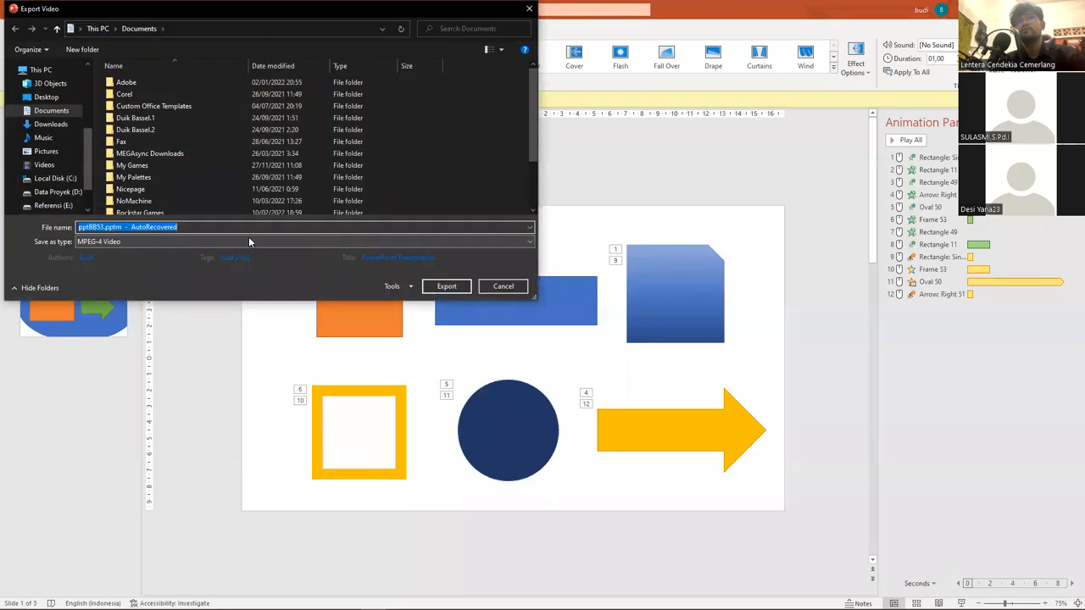
# Step: Set the video export location to the folder PELATIHAN ANIMASI PPT - HARI 1 inside PELATIHAN ANIMASI on Data Proyek (D:)
pyautogui.scroll(-1, 85, 172)
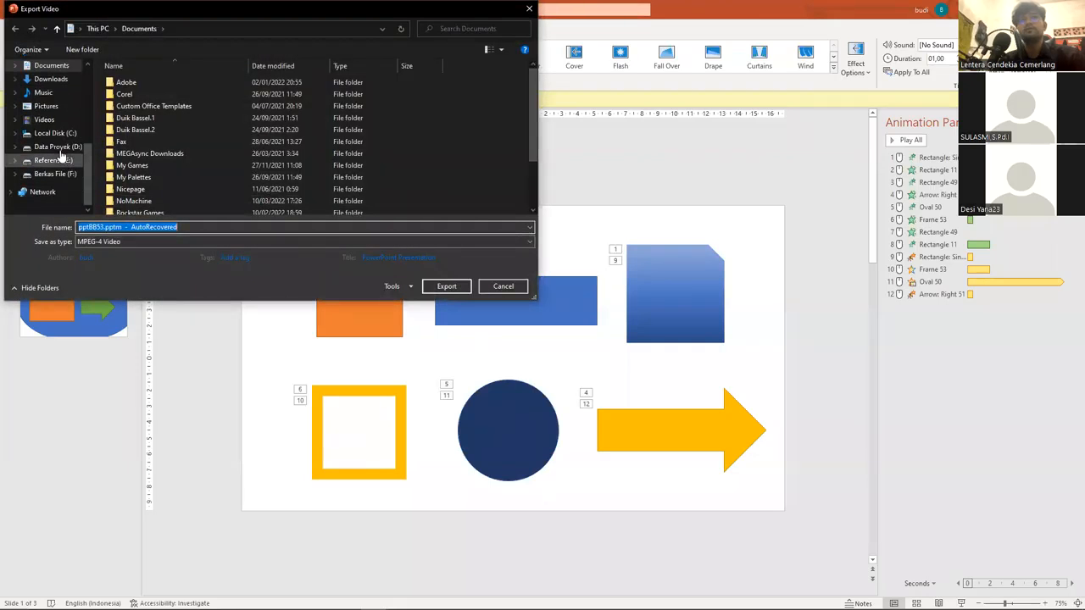
pyautogui.click(56, 147)
pyautogui.click(45, 120)
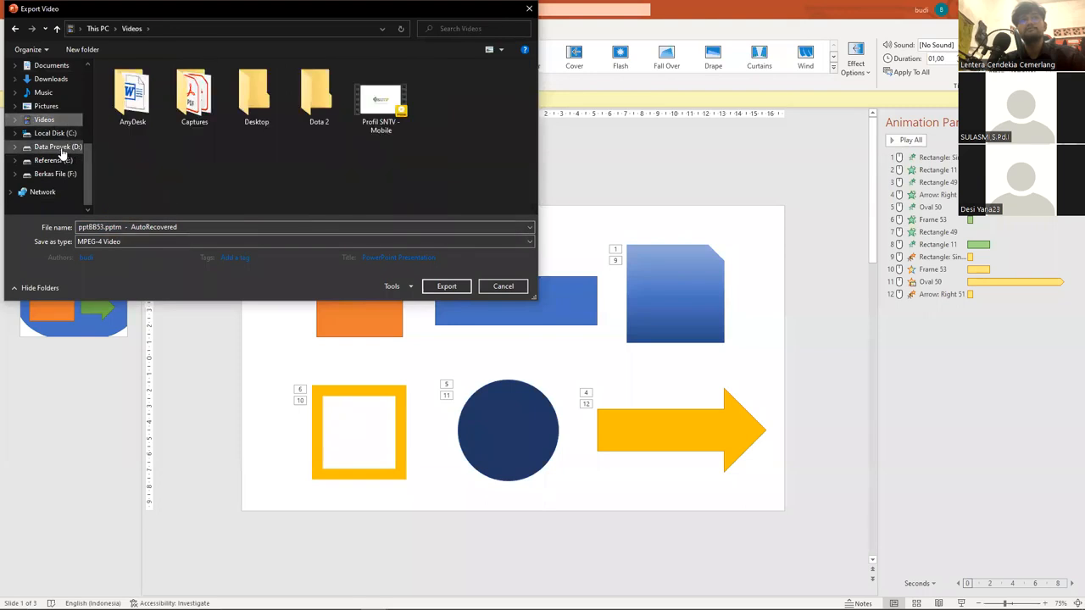
pyautogui.click(59, 148)
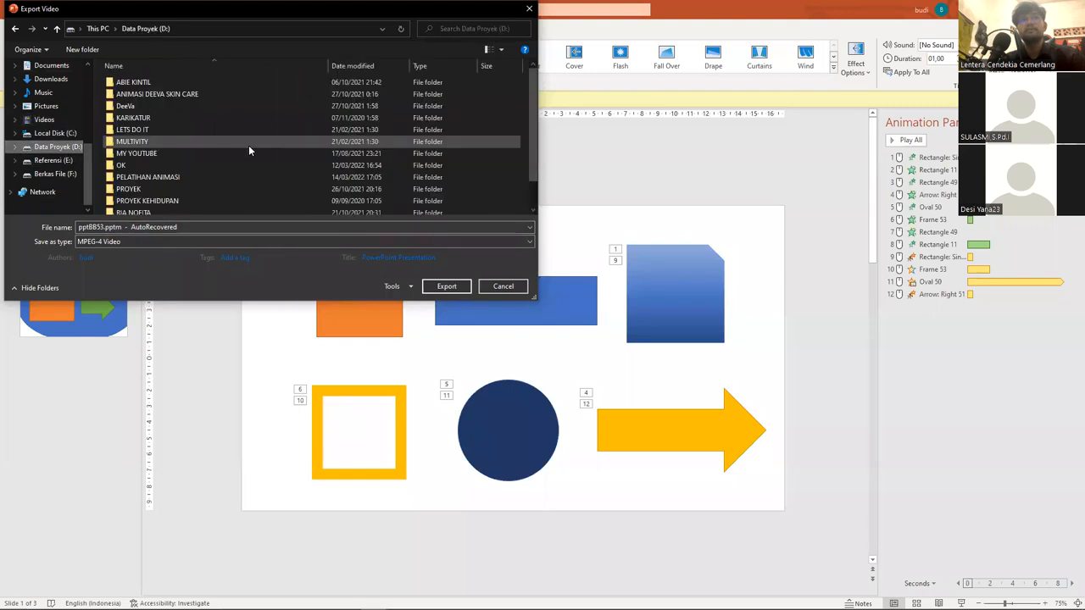
pyautogui.scroll(-2, 161, 136)
pyautogui.doubleClick(170, 146)
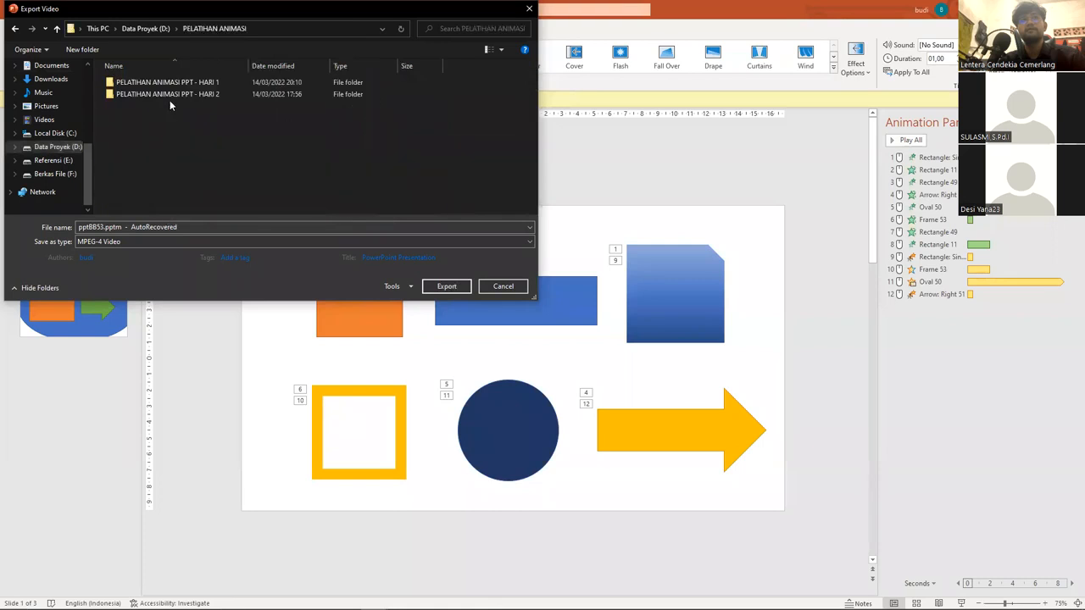
pyautogui.doubleClick(161, 82)
# Step: Name the video file with the trainer's full name followed by "_PPT_HARI1" and export it as MPEG-4 Video
pyautogui.click(172, 226)
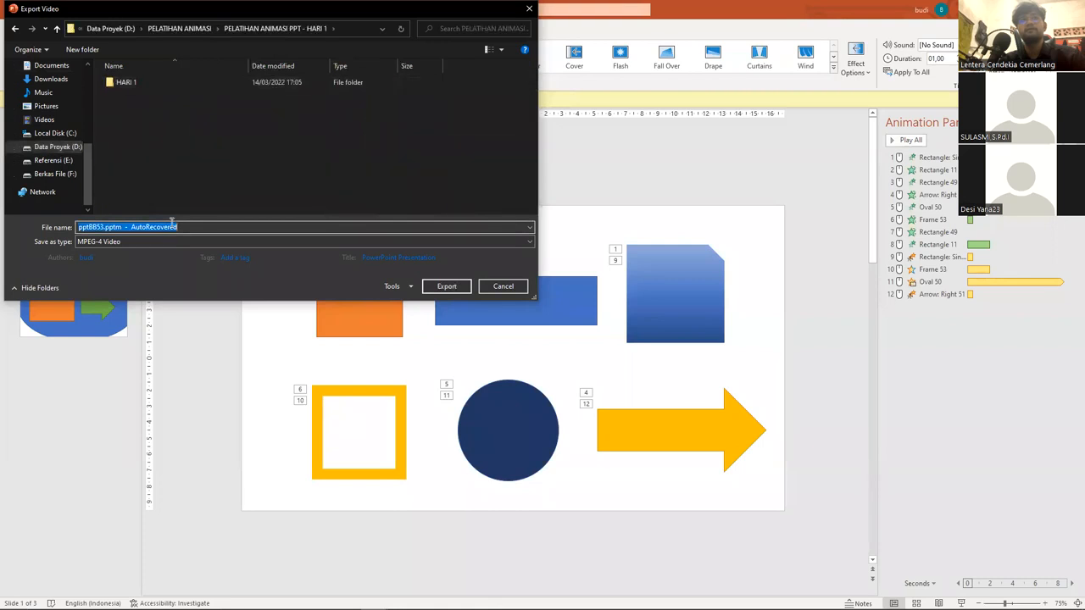
pyautogui.write('Budi')
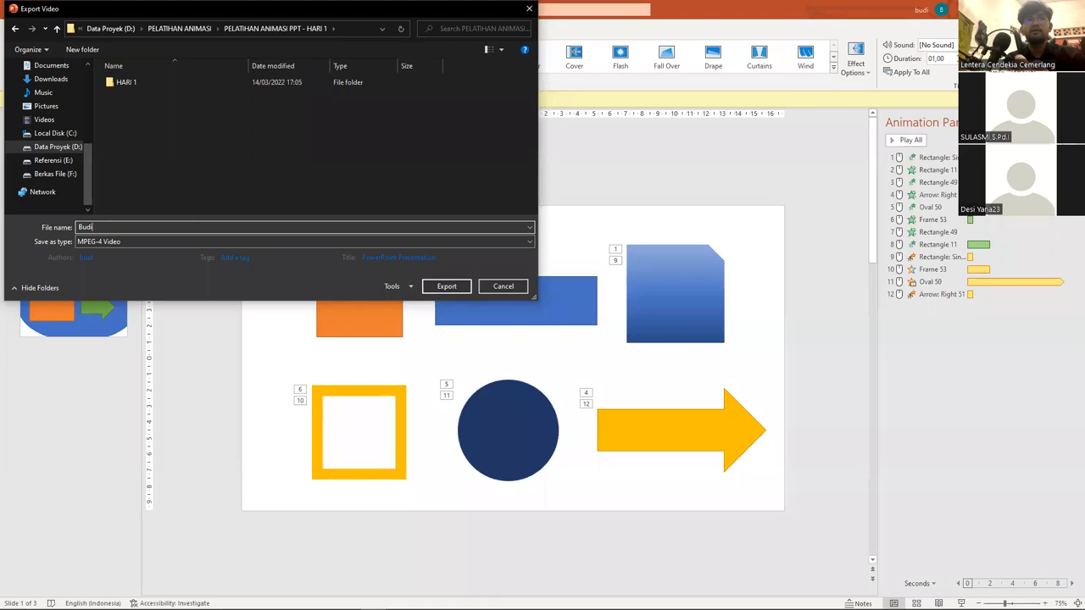
pyautogui.write('PrioUtomo')
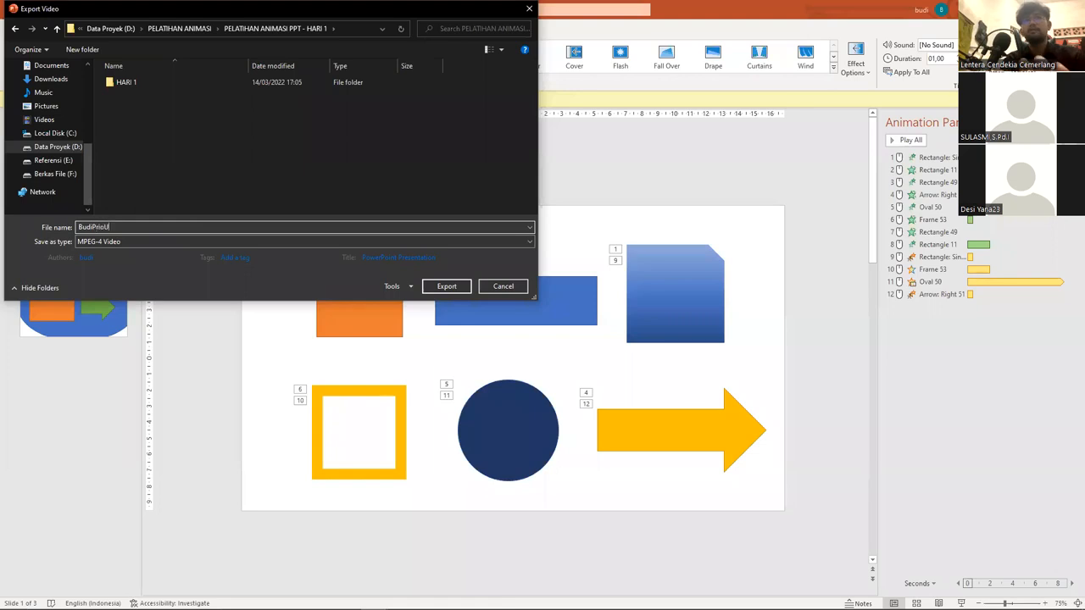
pyautogui.press('BackSpace')
pyautogui.press('BackSpace')
pyautogui.press('BackSpace')
pyautogui.press('BackSpace')
pyautogui.press('BackSpace')
pyautogui.press('BackSpace')
pyautogui.press('BackSpace')
pyautogui.press('BackSpace')
pyautogui.press('BackSpace')
pyautogui.write('Prio Utomo_')
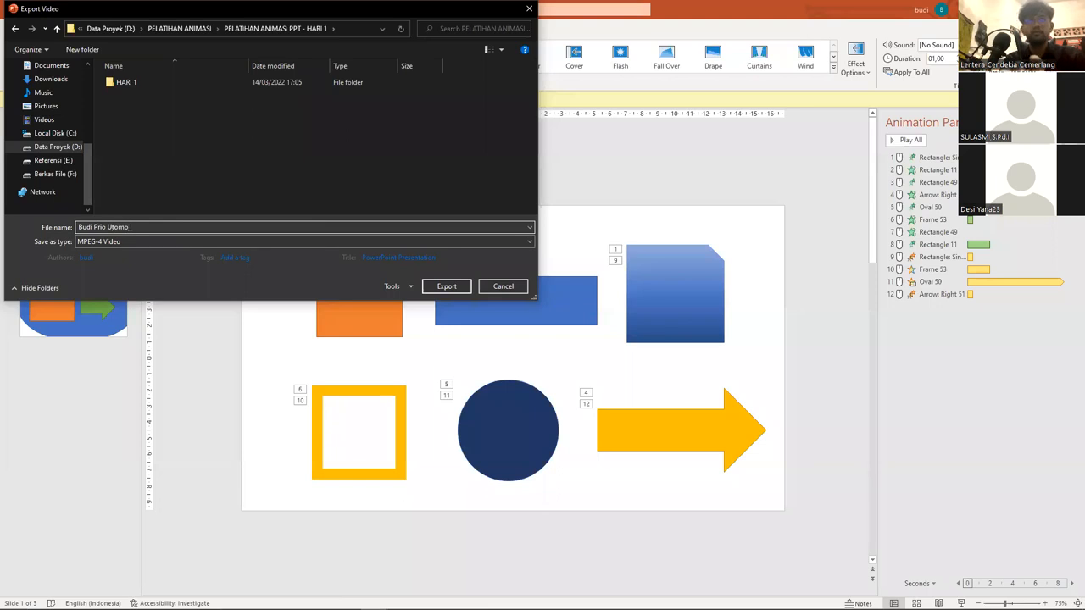
pyautogui.write('PPT')
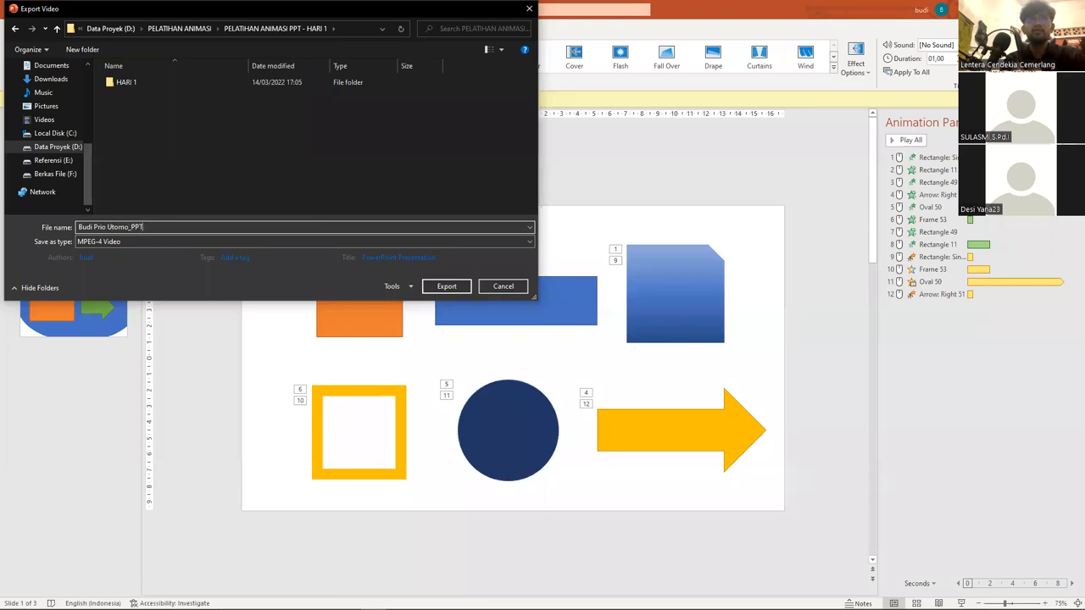
pyautogui.write('_HA')
pyautogui.press('BackSpace')
pyautogui.press('BackSpace')
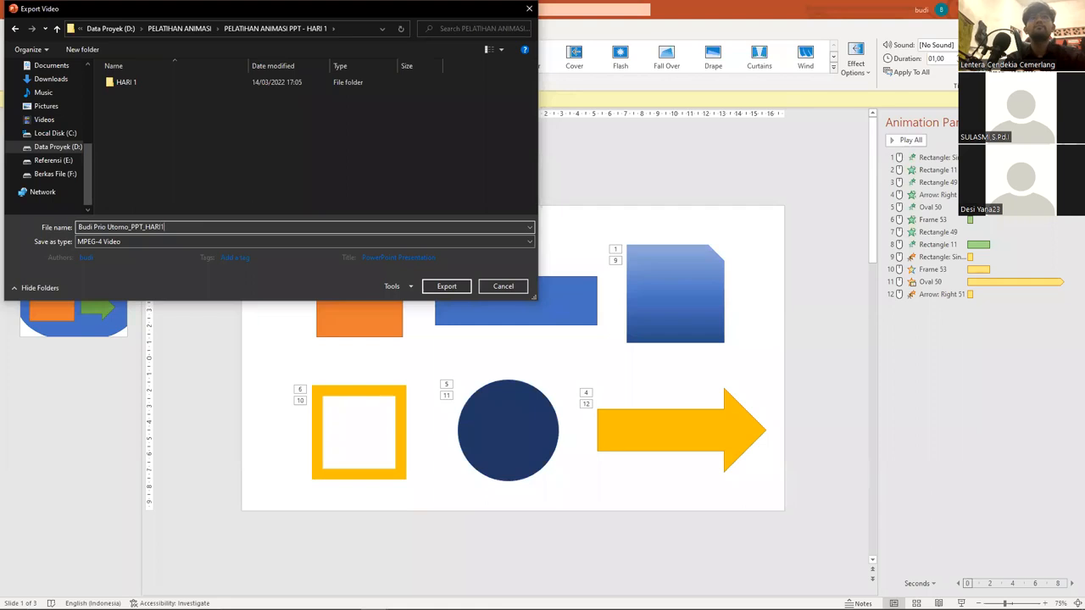
pyautogui.press('Return')
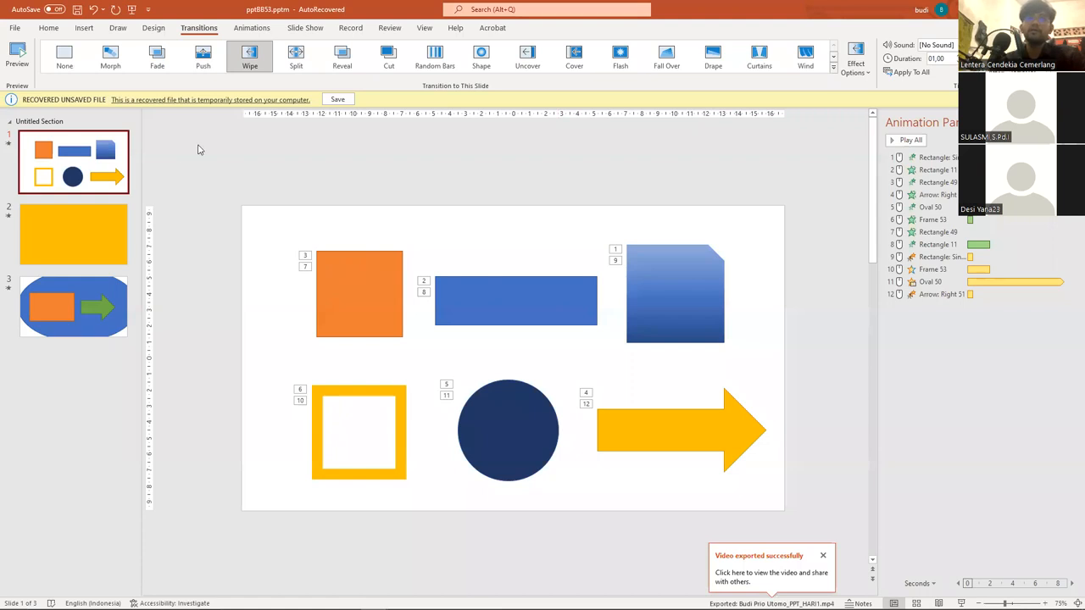
# Step: Switch to File Explorer, open D:\PELATIHAN ANIMASI\PELATIHAN ANIMASI PPT - HARI 1 and select the exported MP4 video
pyautogui.click(90, 254)
pyautogui.click(96, 188)
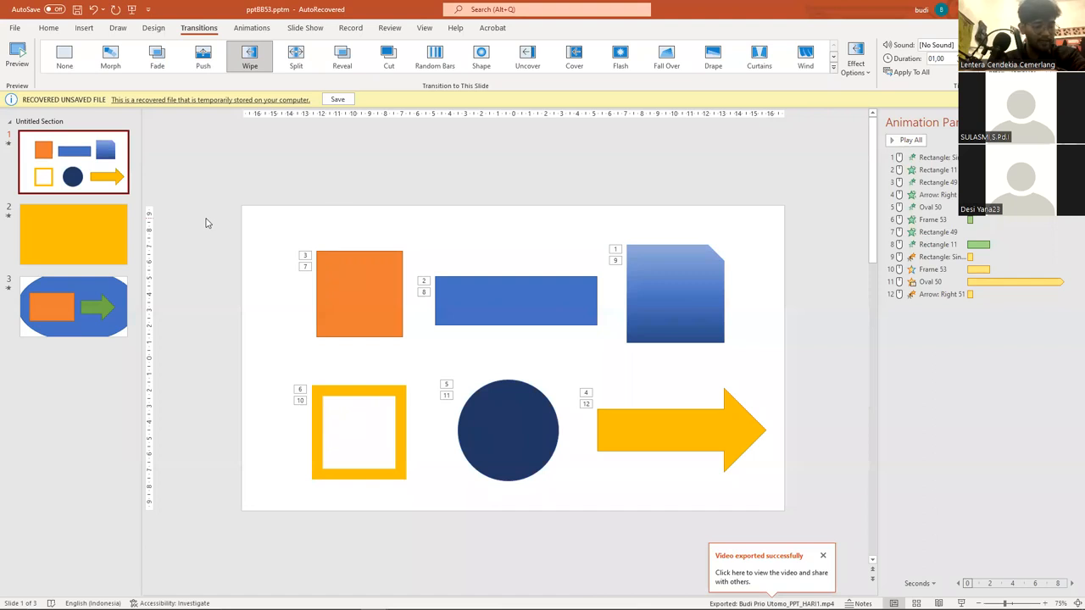
pyautogui.click(264, 598)
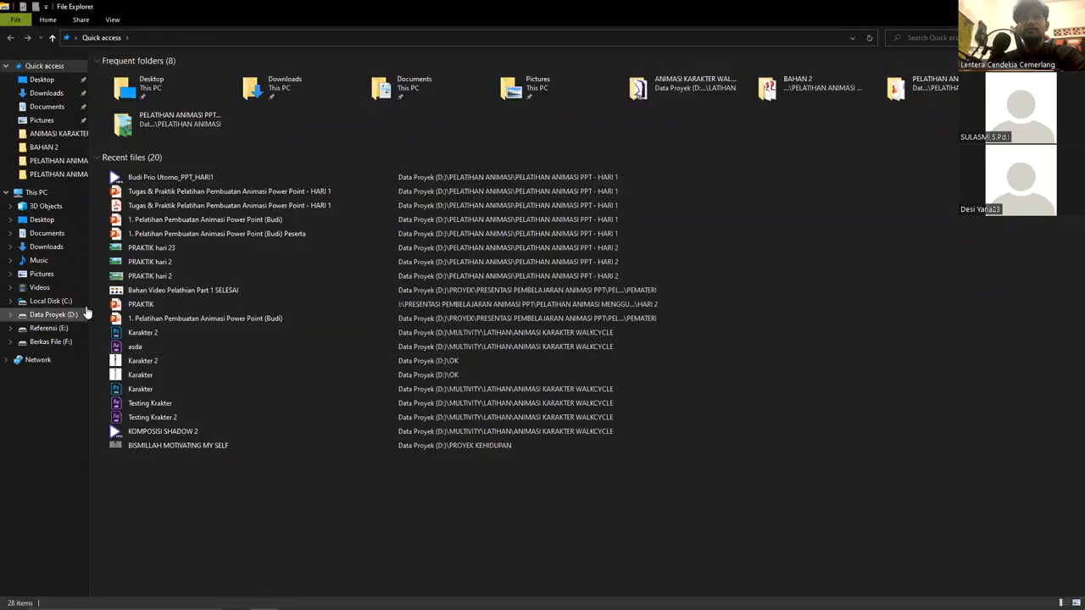
pyautogui.click(76, 315)
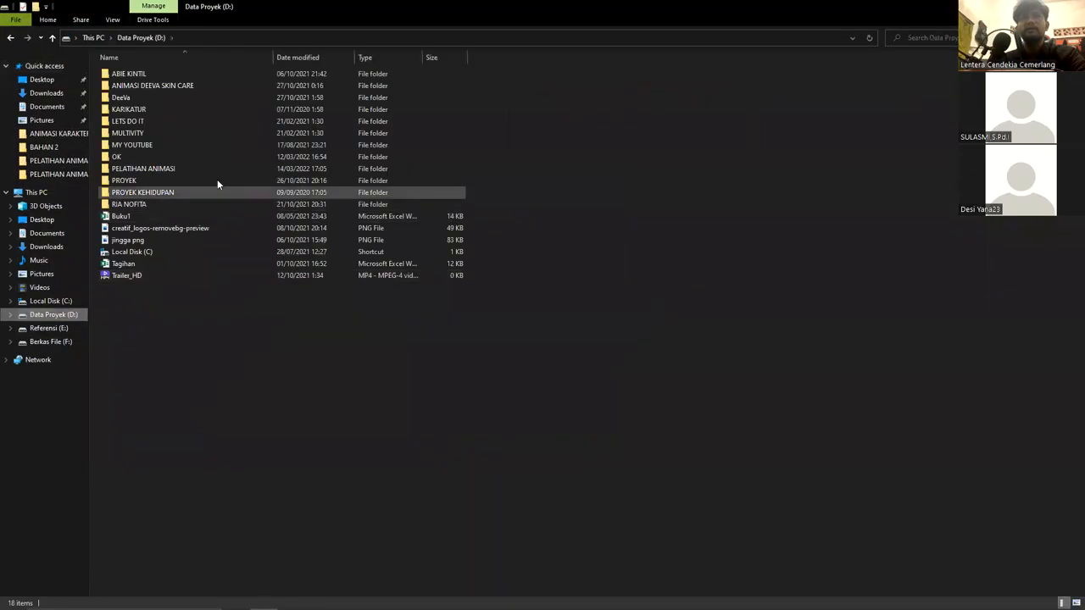
pyautogui.click(160, 107)
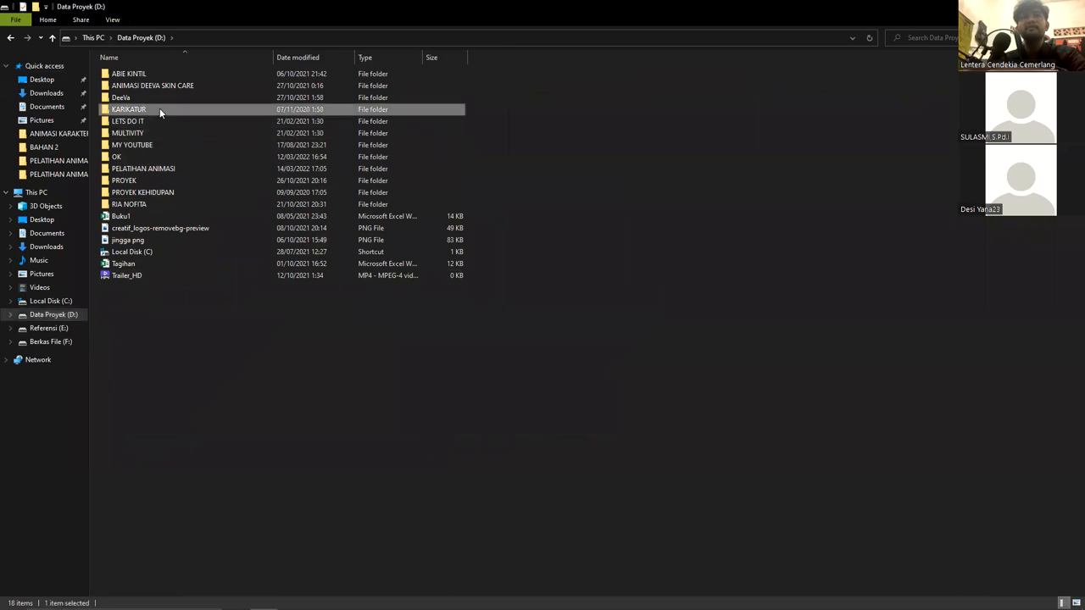
pyautogui.doubleClick(172, 169)
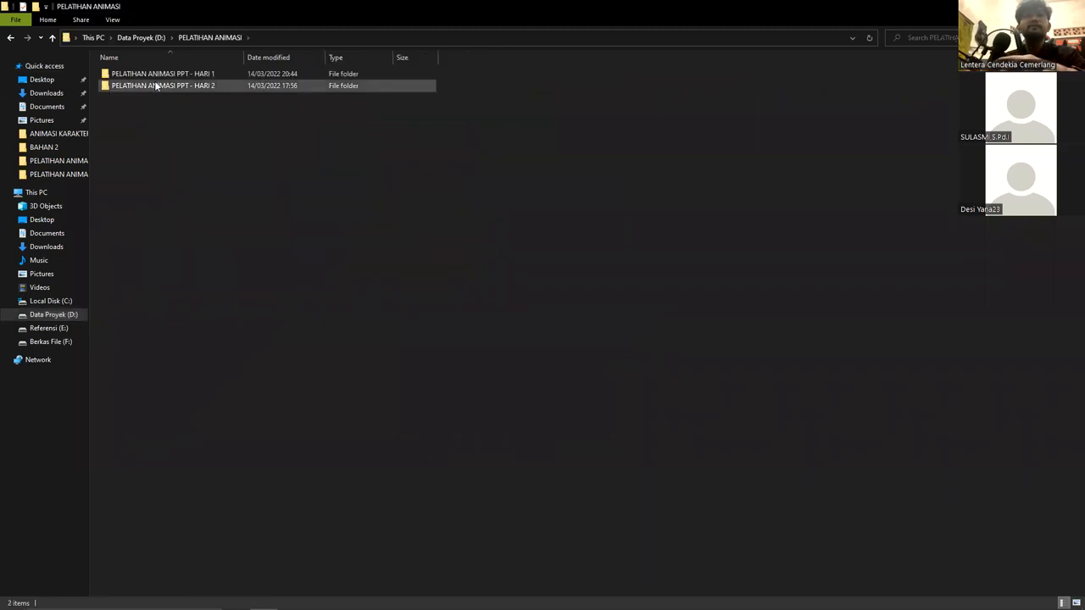
pyautogui.doubleClick(154, 75)
pyautogui.click(166, 134)
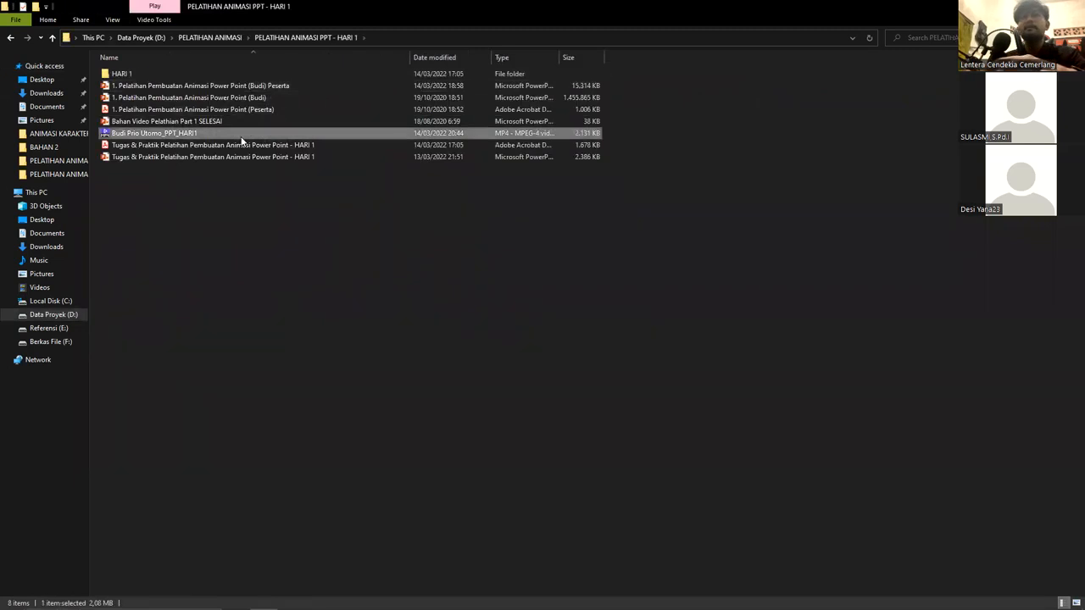
# Step: Play the exported MP4 video in PotPlayer, adjusting the volume and skipping ahead slightly during the later slides
pyautogui.doubleClick(243, 137)
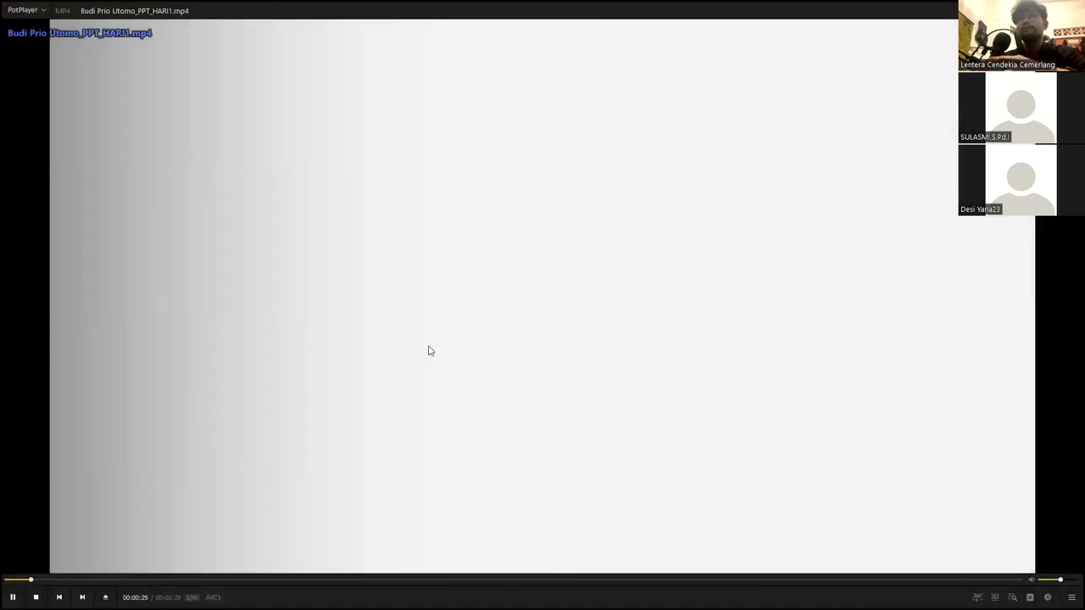
pyautogui.scroll(-2, 431, 369)
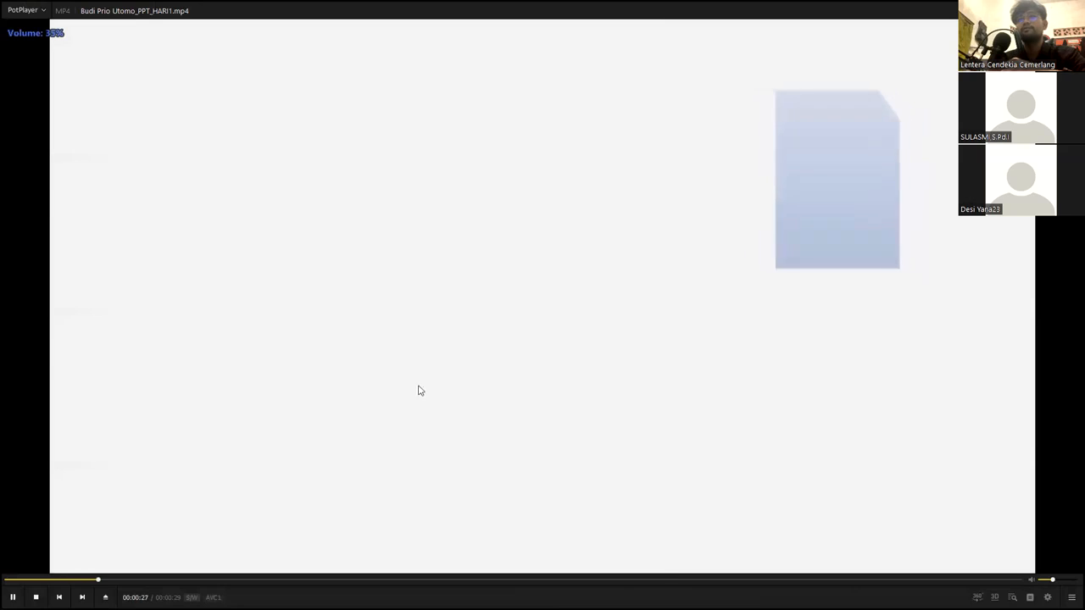
pyautogui.scroll(3, 499, 303)
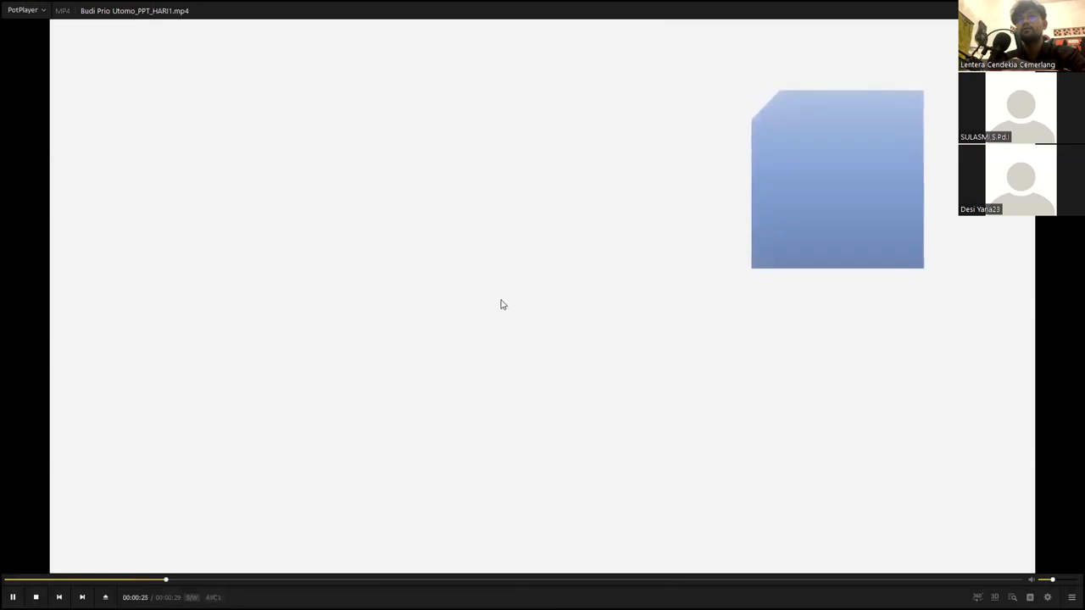
pyautogui.scroll(6, 500, 304)
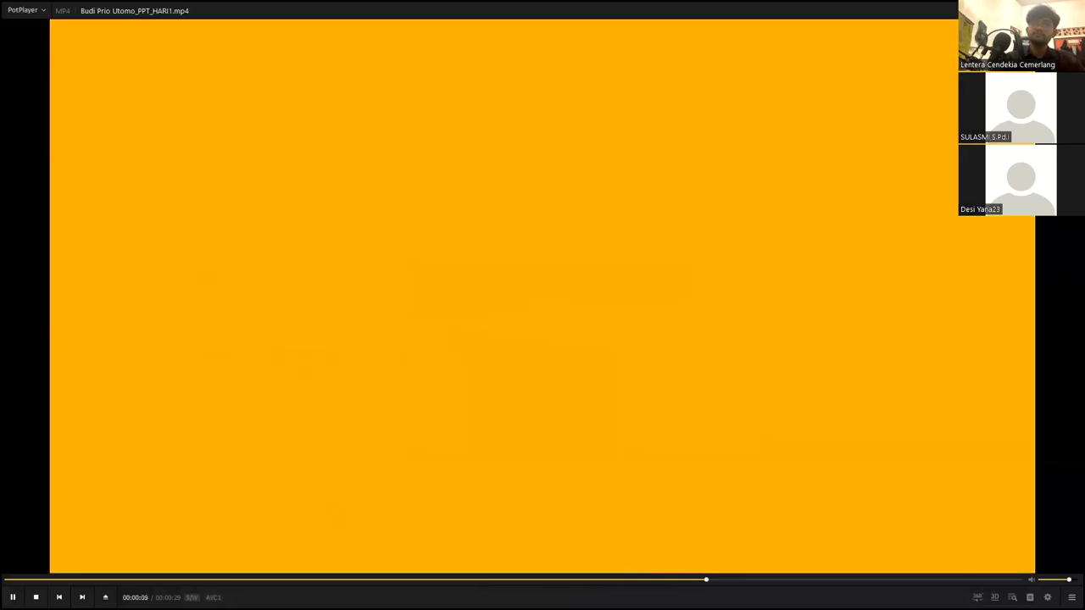
pyautogui.moveTo(782, 581); pyautogui.dragTo(817, 581)
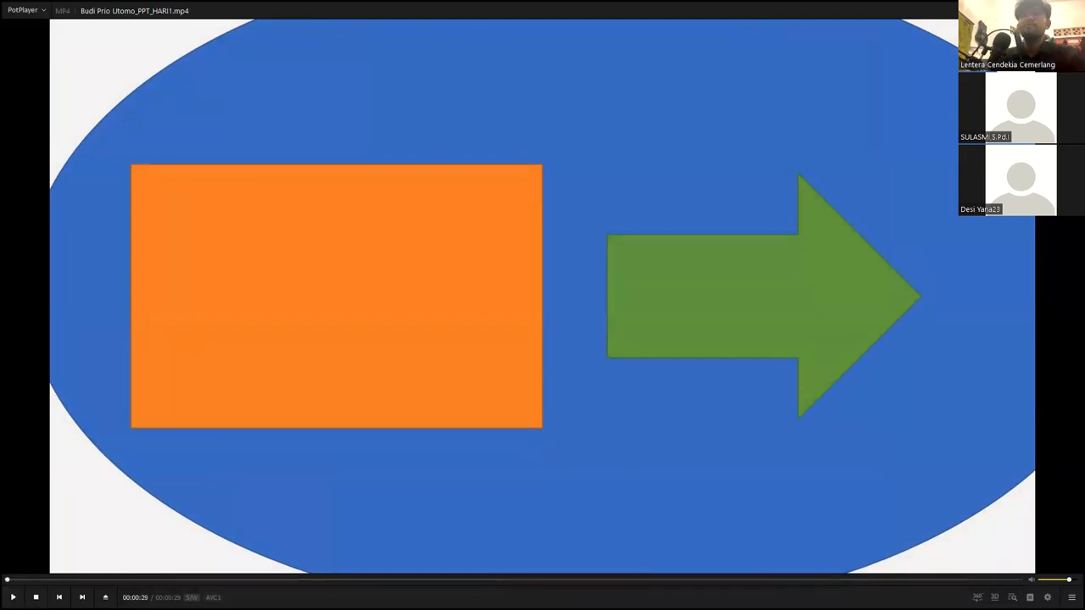
# Step: Close the video player and select the exported MP4 video in the folder PELATIHAN ANIMASI PPT - HARI 1
pyautogui.click(1074, 9)
pyautogui.click(174, 202)
pyautogui.click(184, 133)
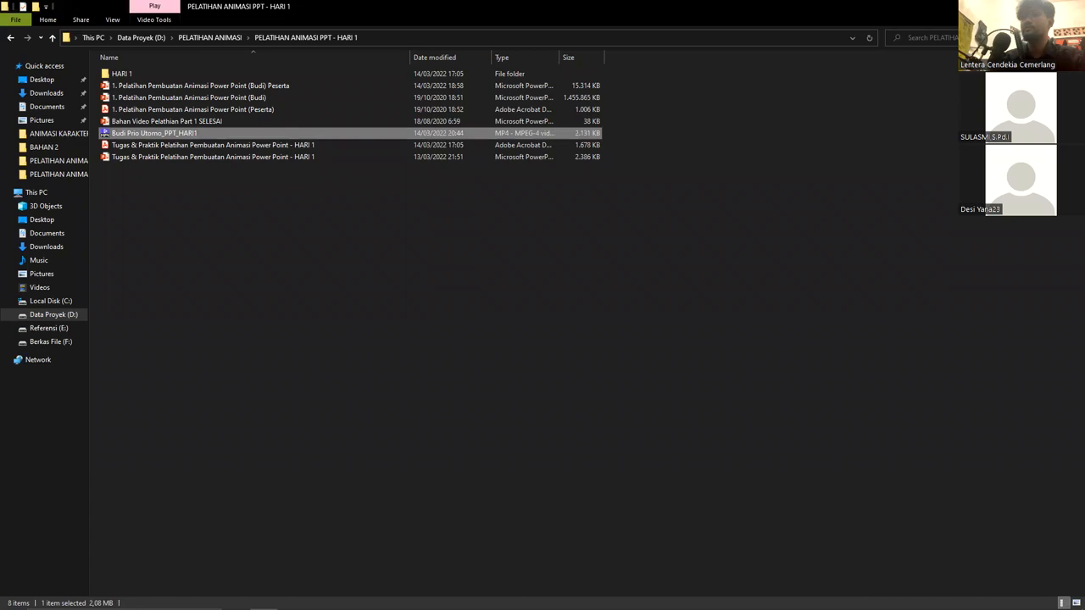
# Step: Switch to Chrome and open the Google Drive folder TUGAS HARI - 1 (NamaLengkap_PPT_Hari1)
pyautogui.click(292, 599)
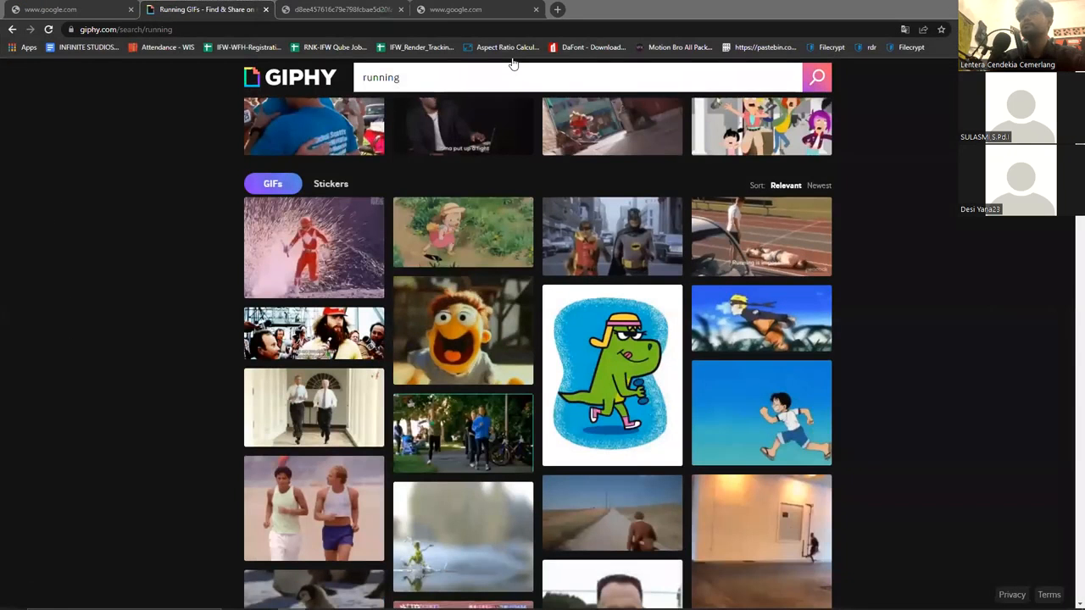
pyautogui.hotkey('alt', 'Tab')
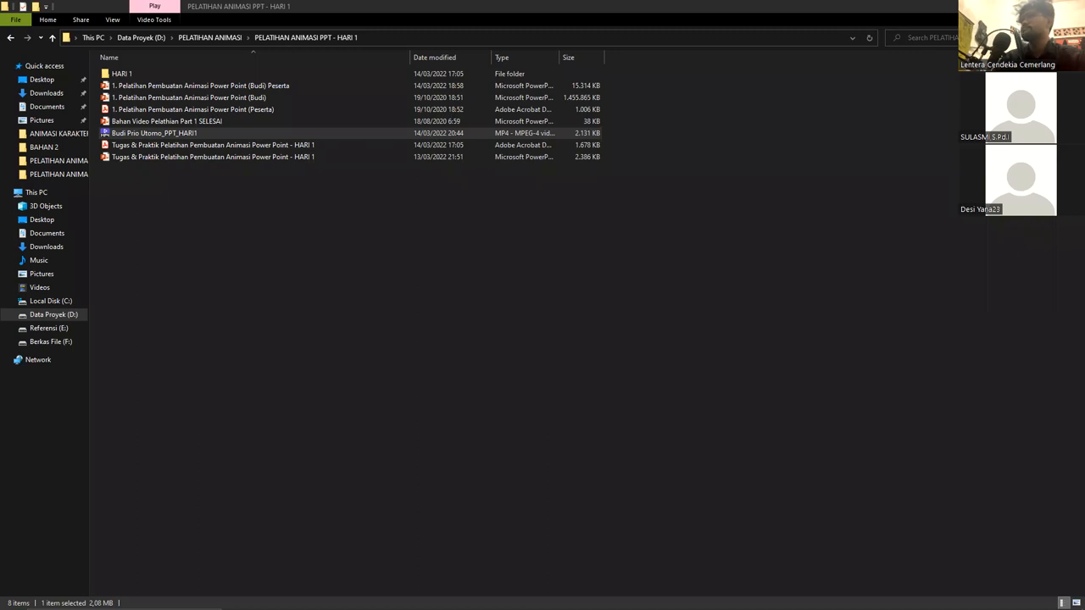
pyautogui.moveTo(1084, 127); pyautogui.dragTo(614, 127)
pyautogui.click(664, 116)
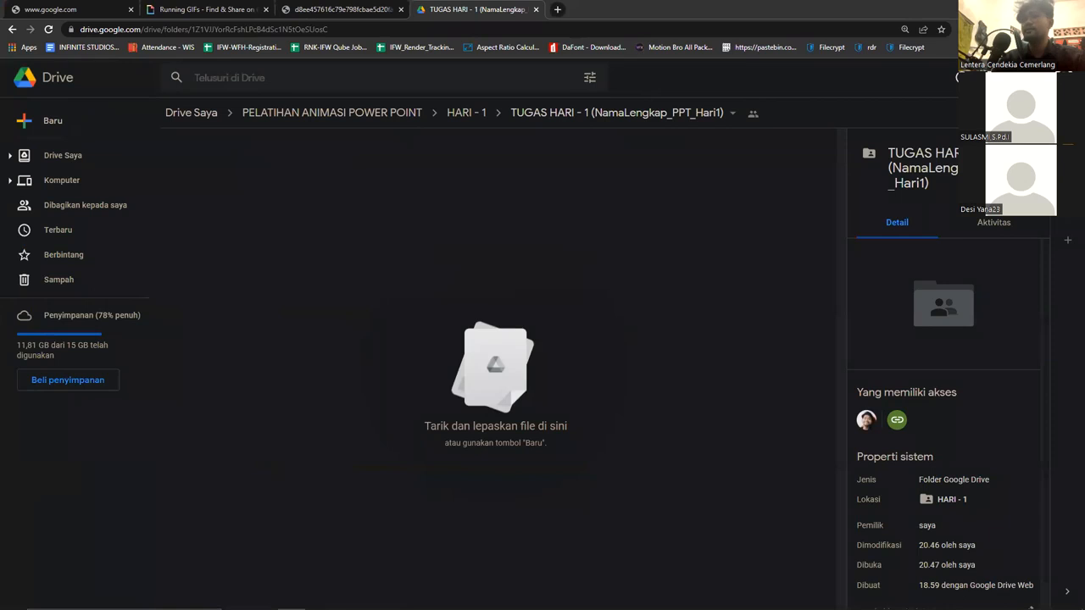
pyautogui.click(319, 600)
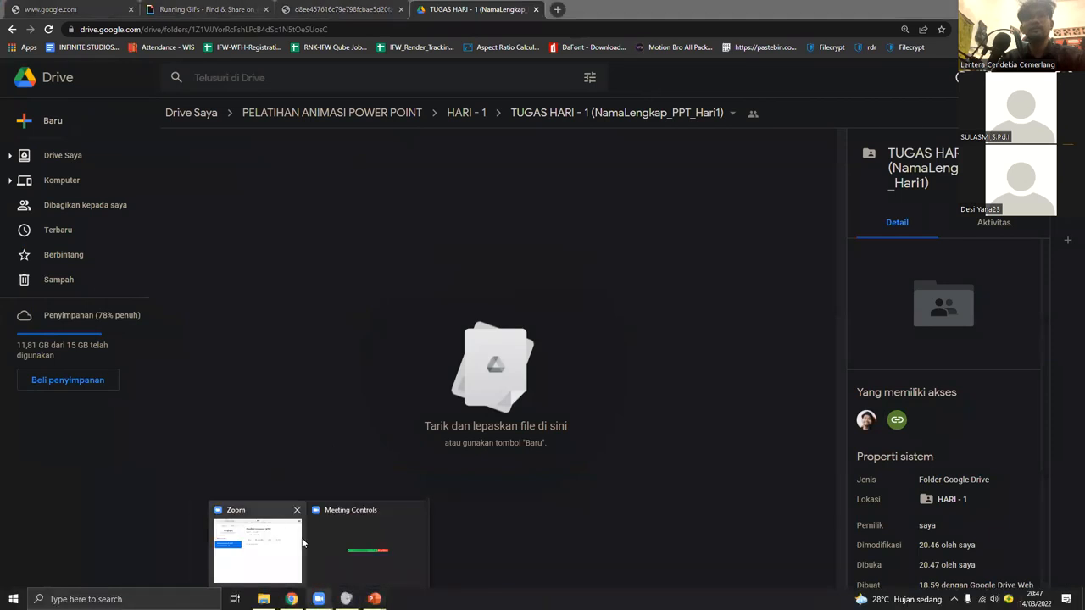
pyautogui.click(327, 538)
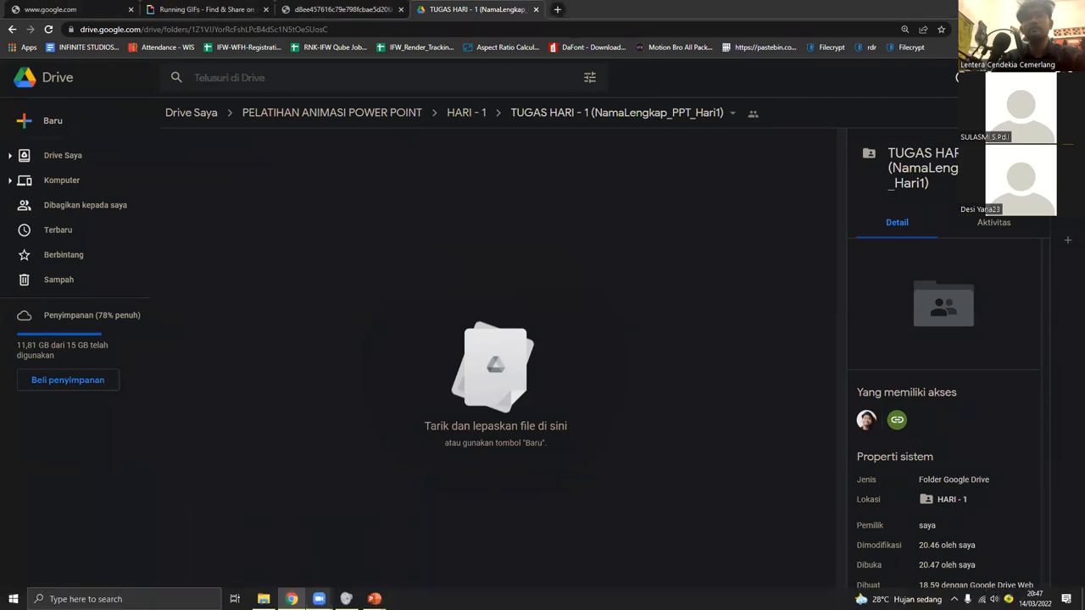
pyautogui.click(319, 599)
pyautogui.click(274, 551)
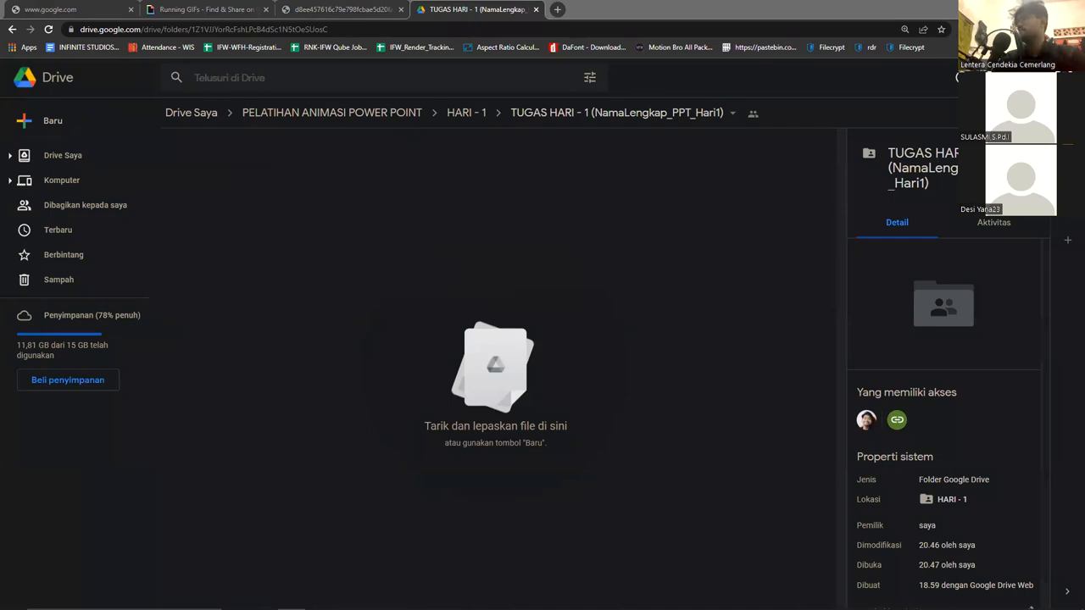
# Step: Try to create a folder named with the trainer's full name in TUGAS HARI - 1, and close the Drive tab
pyautogui.rightClick(314, 173)
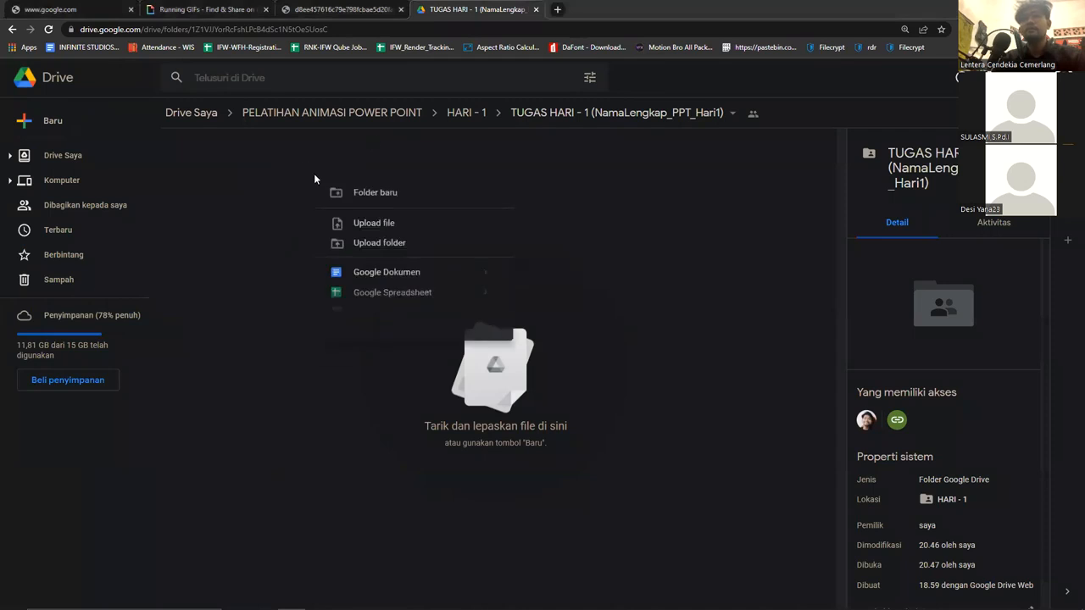
pyautogui.click(368, 195)
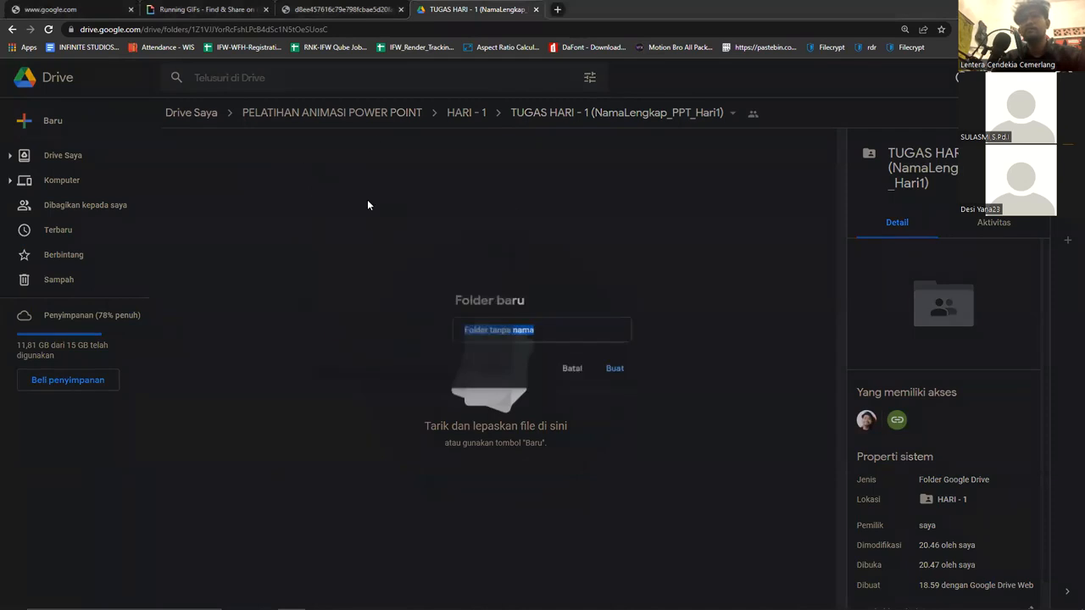
pyautogui.write('B')
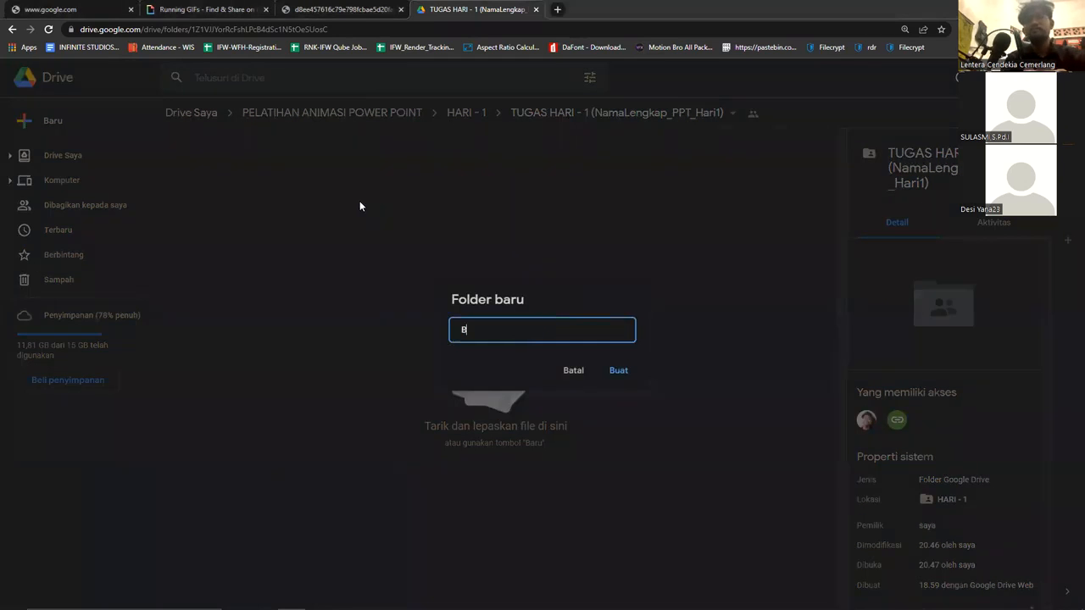
pyautogui.write('udi O')
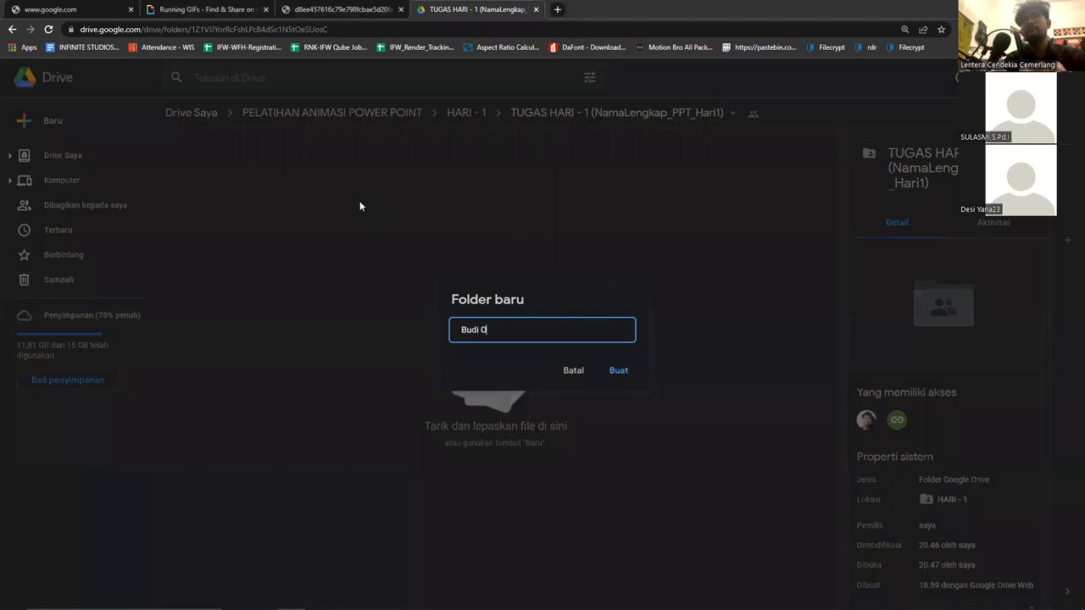
pyautogui.press('BackSpace')
pyautogui.write('Prio Utomo')
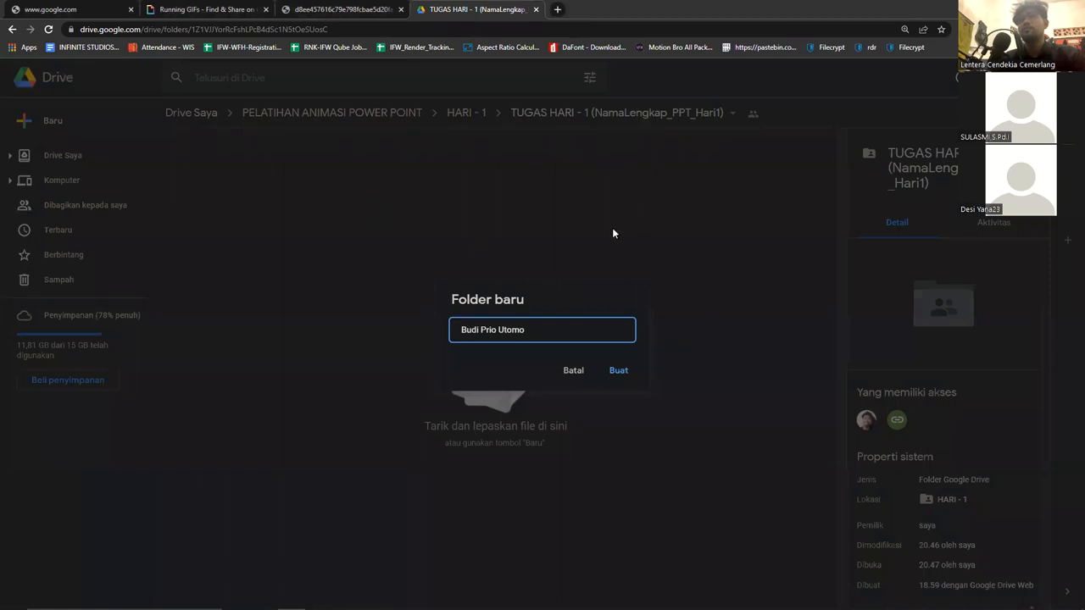
pyautogui.press('Return')
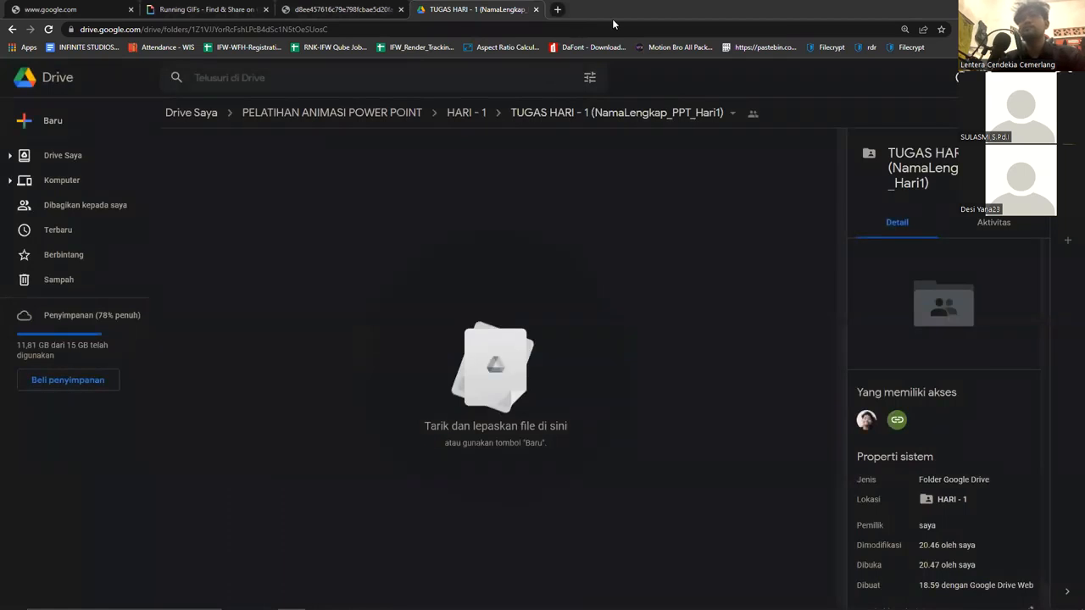
pyautogui.click(536, 9)
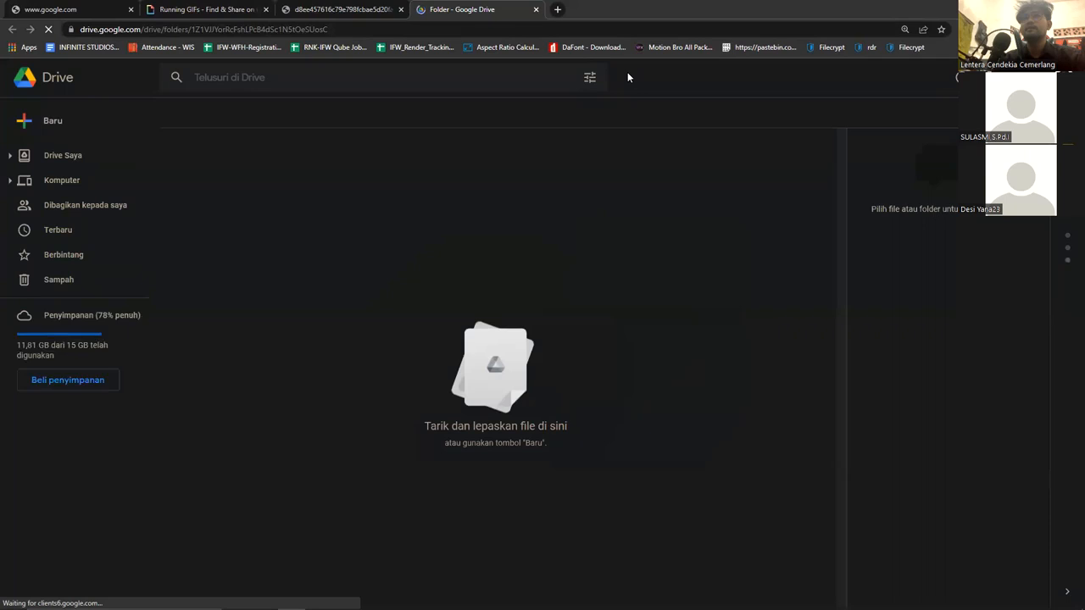
# Step: Create a folder named with the trainer's full name inside the Drive folder TUGAS HARI - 1 and open it
pyautogui.rightClick(468, 314)
pyautogui.click(371, 235)
pyautogui.rightClick(379, 241)
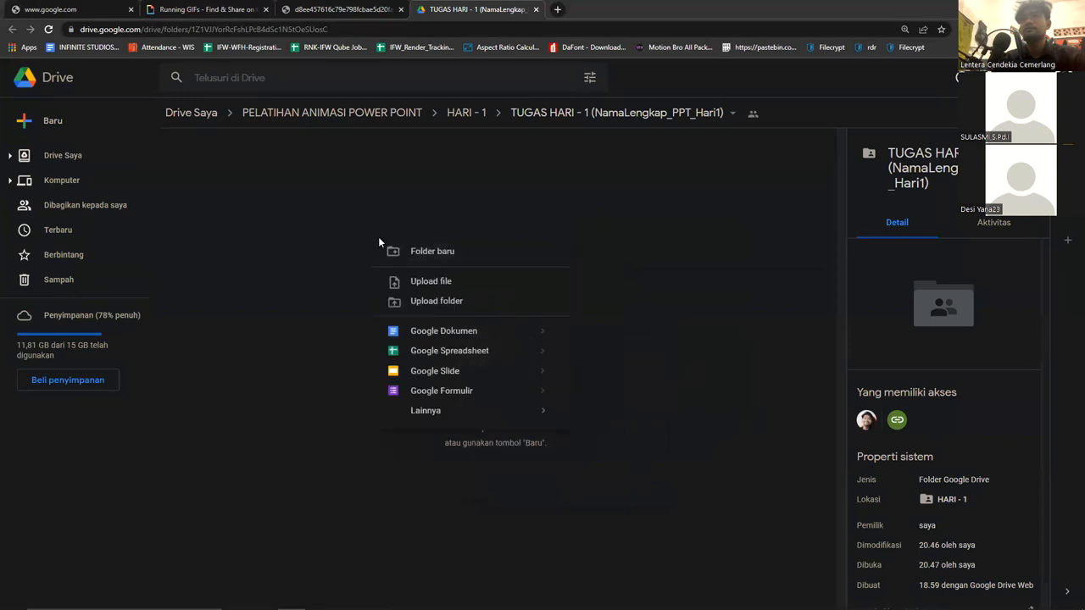
pyautogui.click(435, 249)
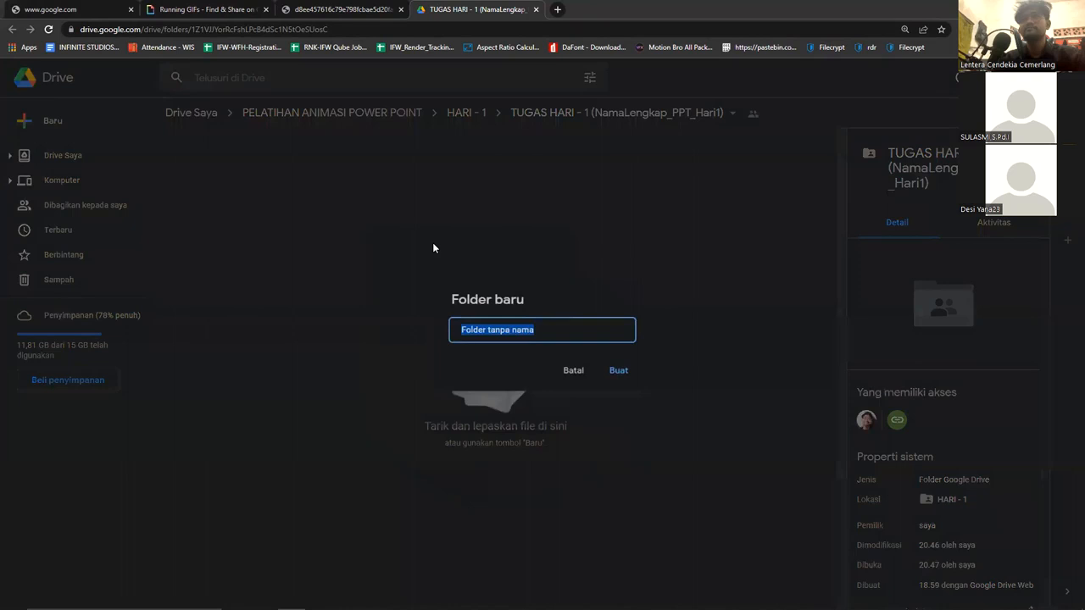
pyautogui.write('Budi Pri')
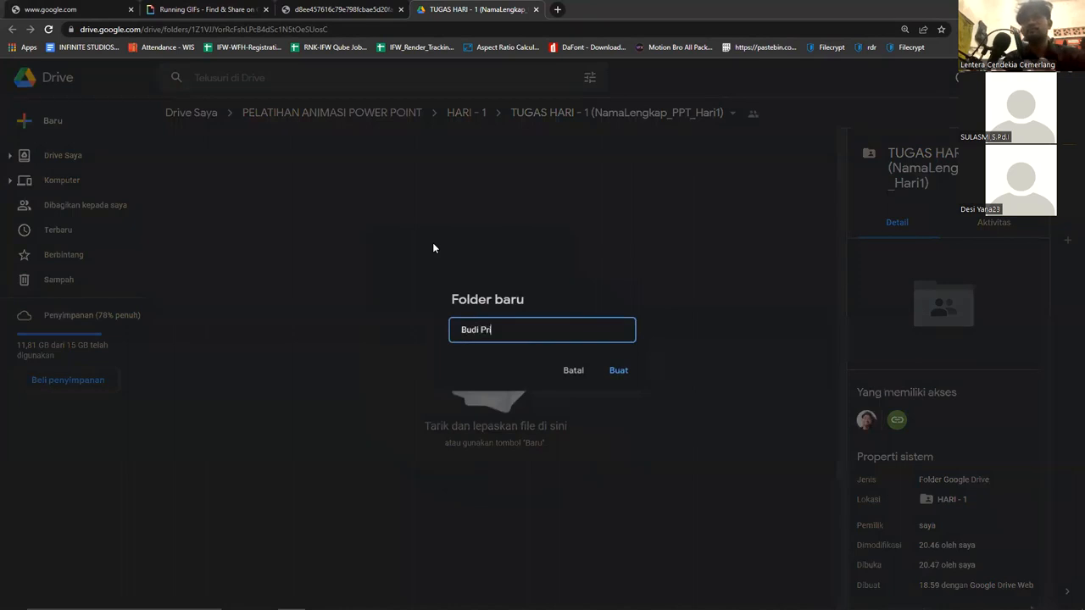
pyautogui.write('o Utomo')
pyautogui.press('Return')
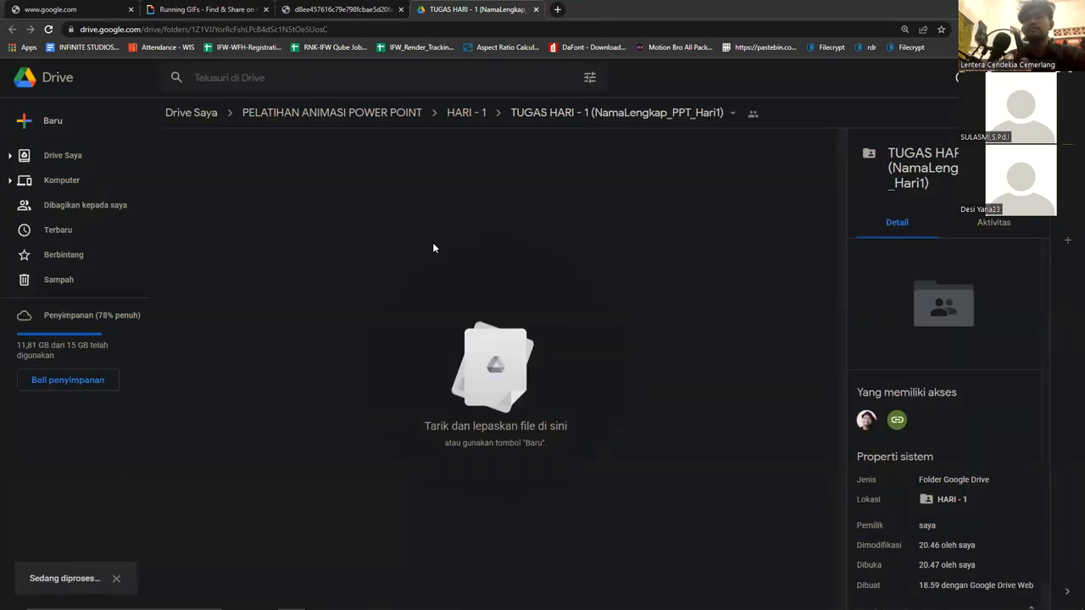
pyautogui.doubleClick(252, 186)
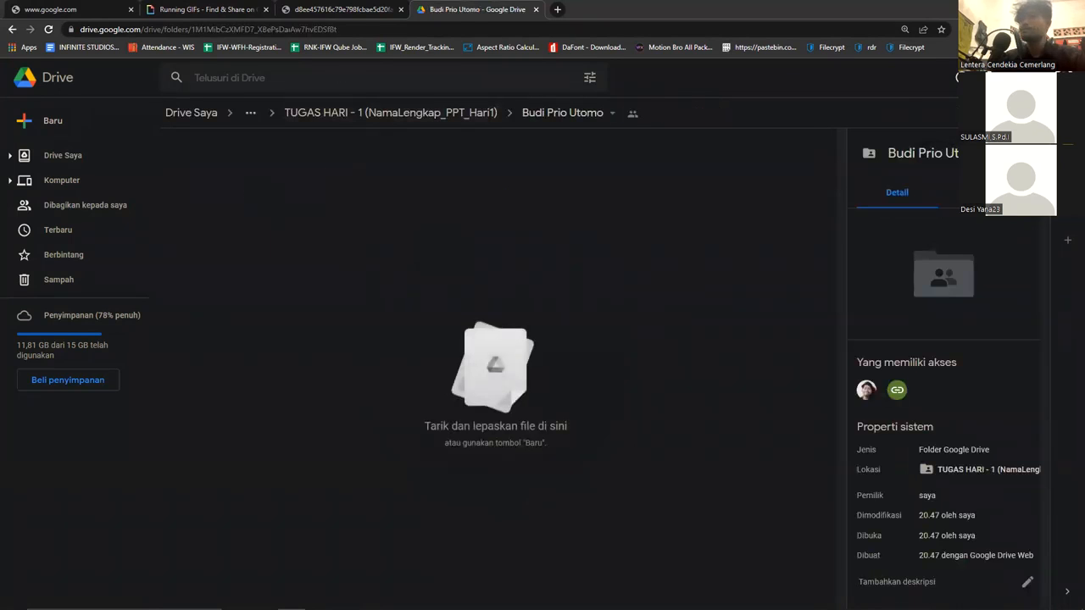
# Step: Switch to the auto-recovered presentation in PowerPoint and set its save location to D:\PELATIHAN ANIMASI\PELATIHAN ANIMASI PPT - HARI 1\HARI 1
pyautogui.moveTo(374, 599)
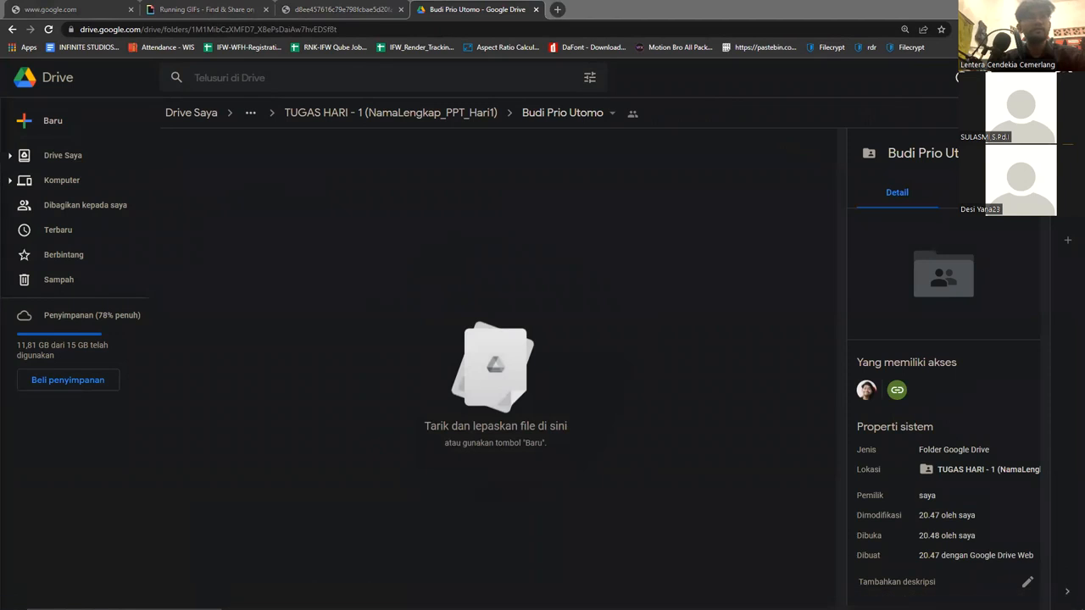
pyautogui.moveTo(0, 115); pyautogui.dragTo(382, 2)
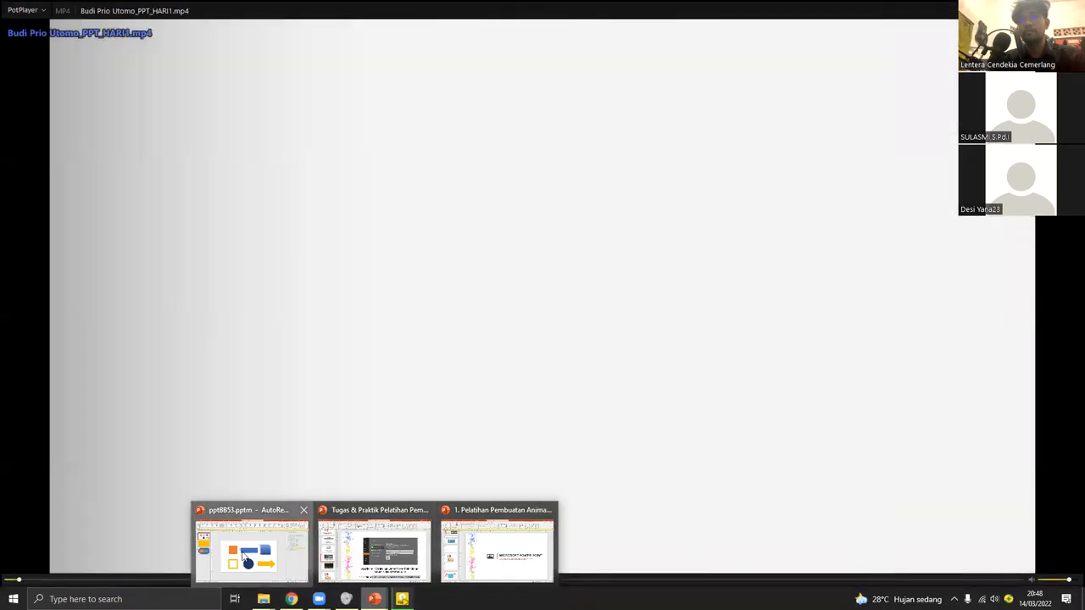
pyautogui.click(246, 551)
pyautogui.click(13, 23)
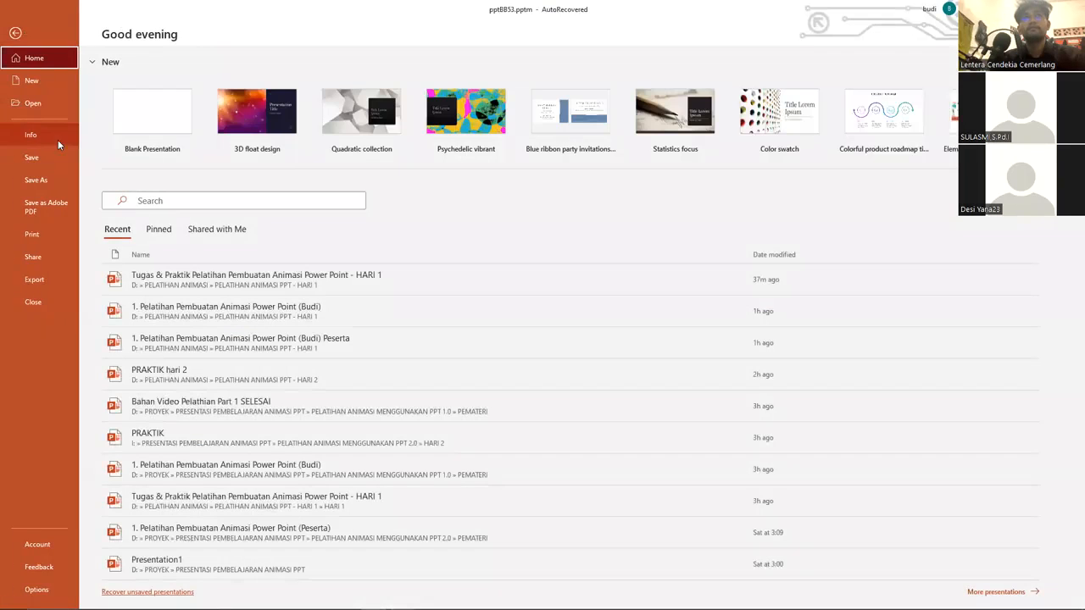
pyautogui.click(52, 179)
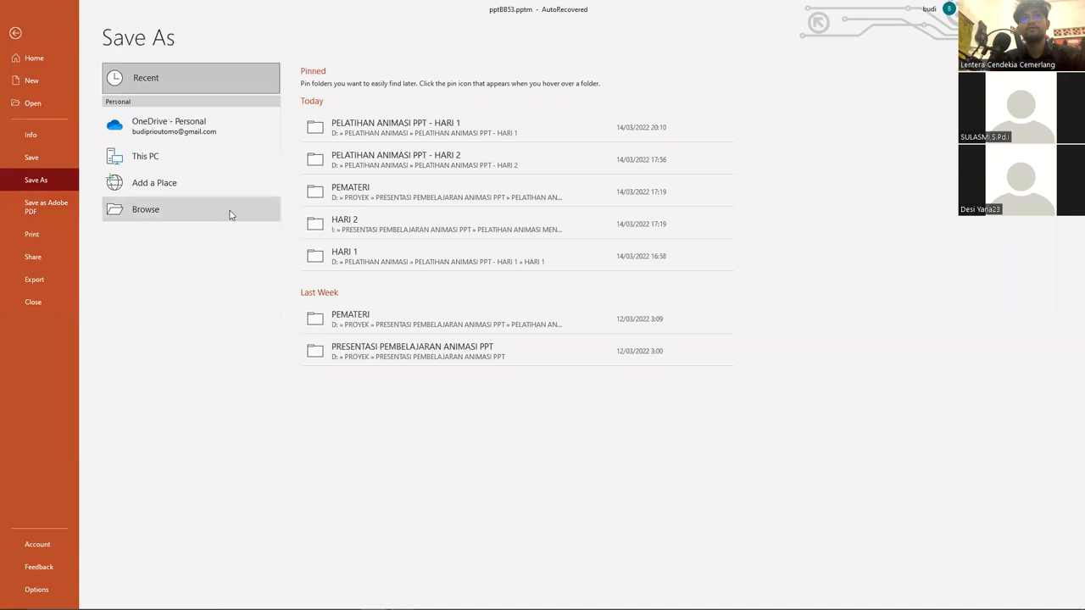
pyautogui.click(230, 215)
pyautogui.scroll(-3, 213, 203)
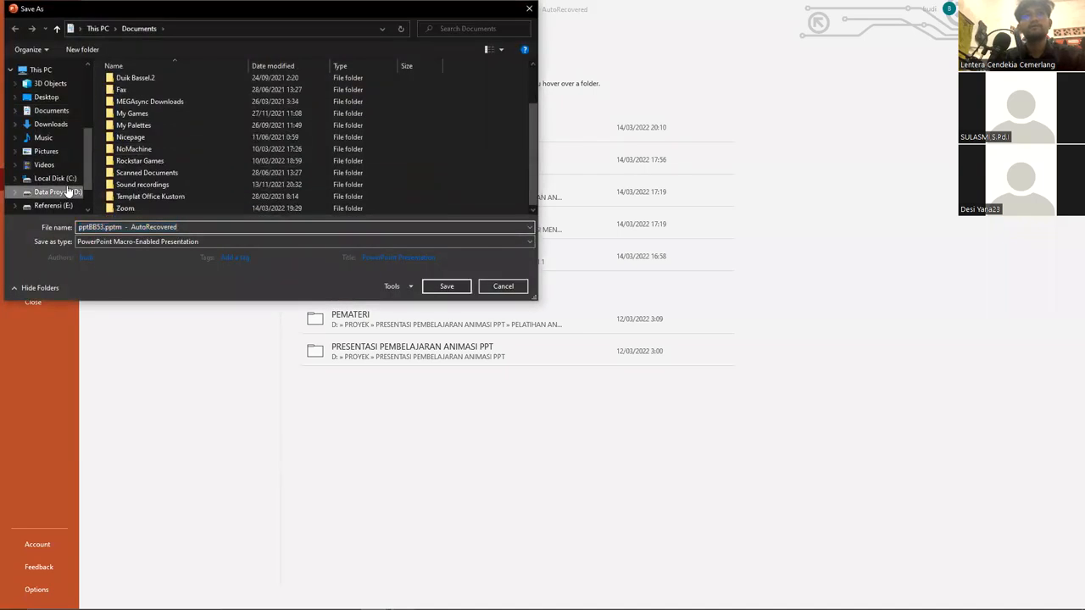
pyautogui.click(69, 191)
pyautogui.scroll(-2, 166, 144)
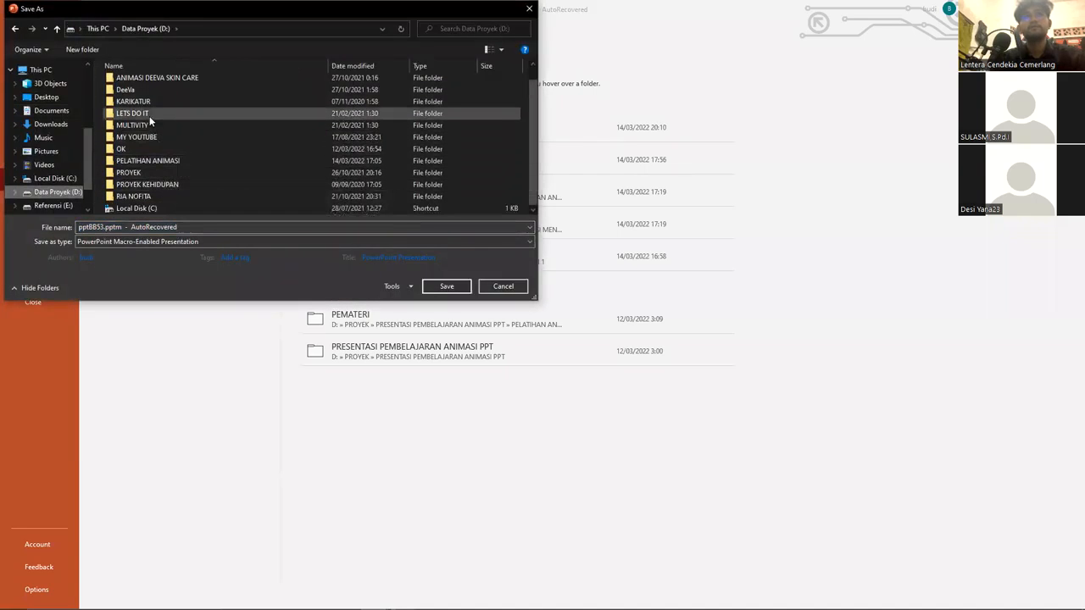
pyautogui.doubleClick(149, 160)
pyautogui.click(168, 93)
pyautogui.doubleClick(163, 85)
pyautogui.doubleClick(167, 87)
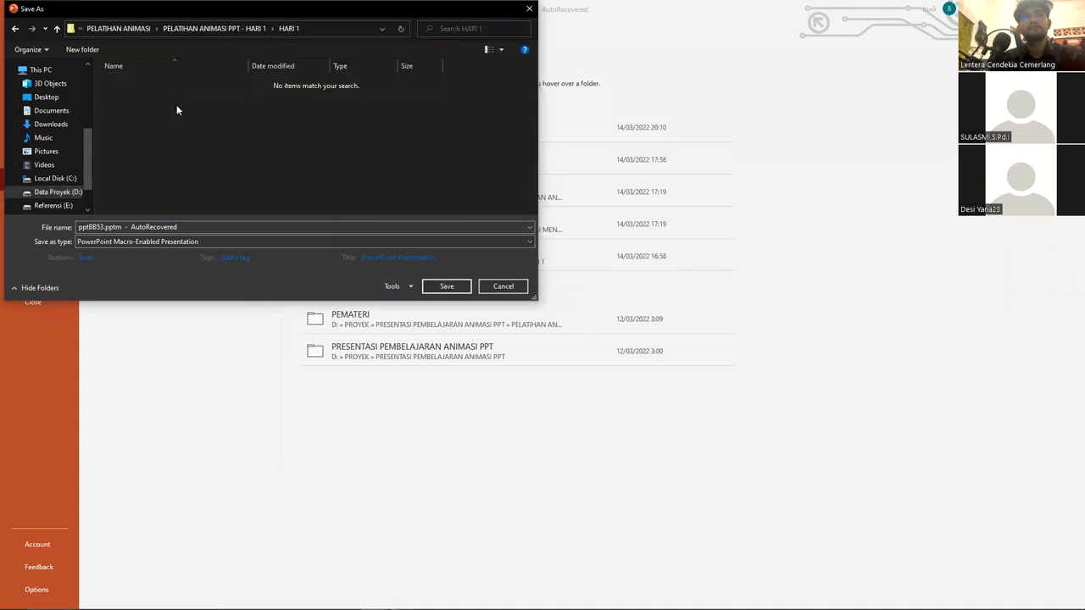
# Step: Save the macro-enabled presentation under the trainer's full name followed by "_PPT_HARI 1"
pyautogui.tripleClick(155, 226)
pyautogui.write('Budi Prio utomo_PPT_HARI 1')
pyautogui.press('Return')
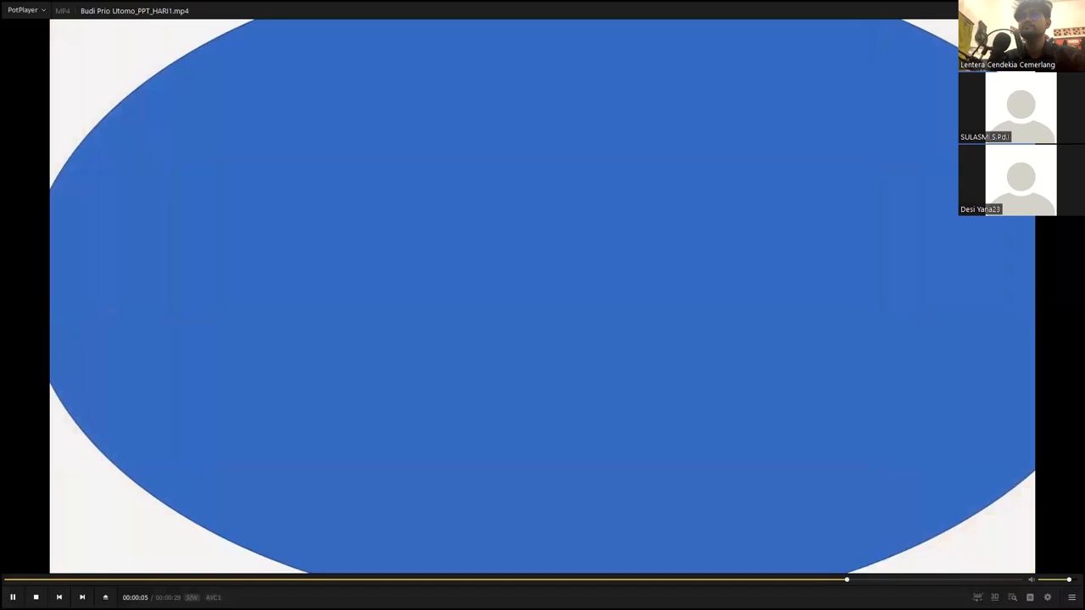
# Step: Close the video player and check the files in PELATIHAN ANIMASI PPT - HARI 1 for the saved presentation
pyautogui.click(1075, 10)
pyautogui.click(206, 183)
pyautogui.click(186, 121)
pyautogui.click(209, 134)
pyautogui.click(245, 216)
pyautogui.click(216, 136)
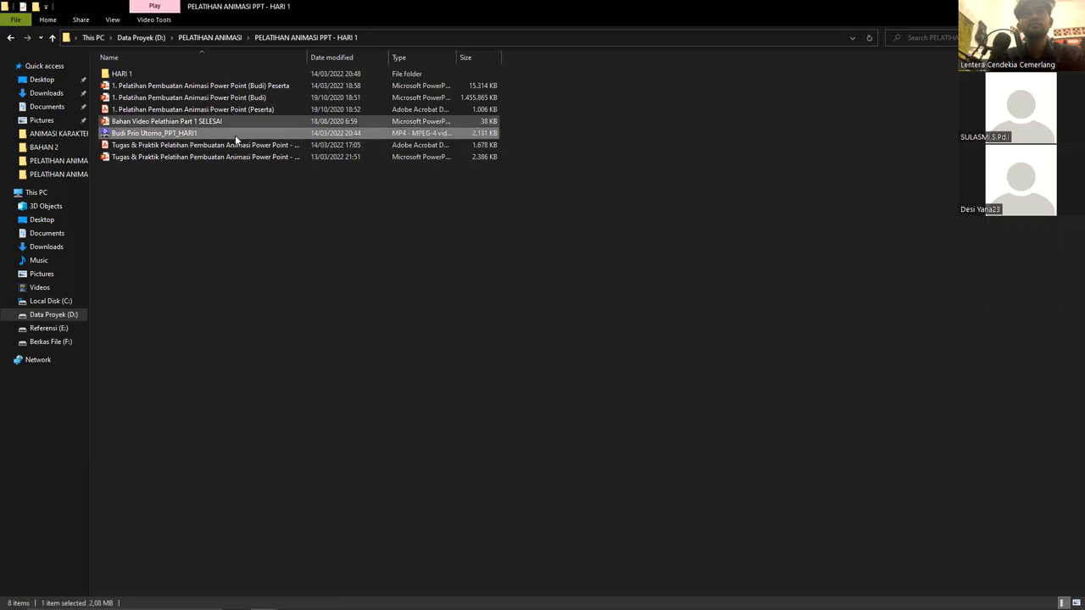
pyautogui.press('Up')
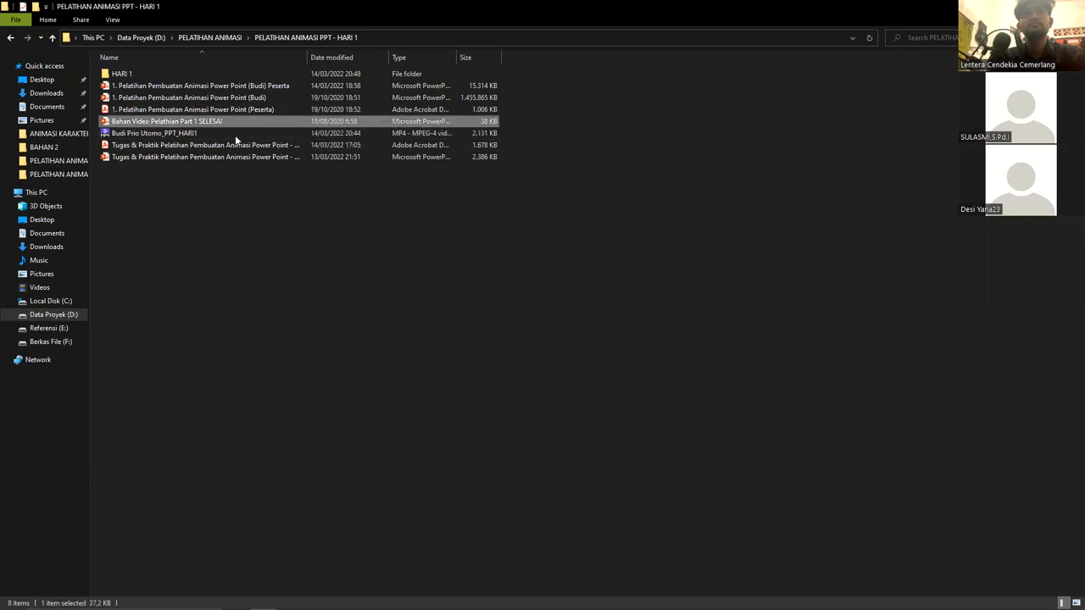
pyautogui.press('Return')
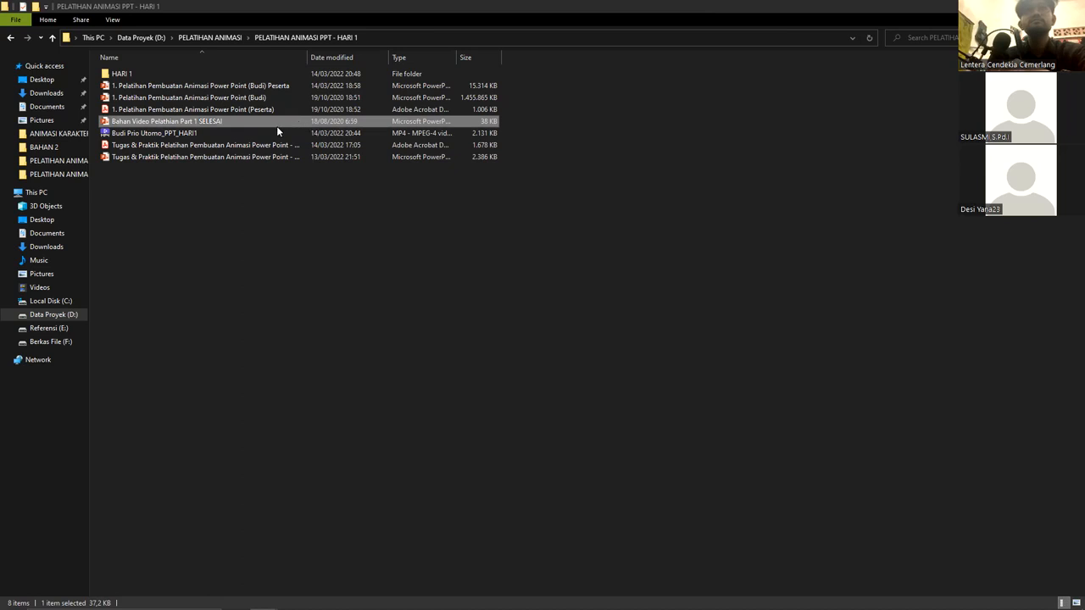
# Step: Return to the saved presentation in PowerPoint and check its file location through Save As without saving again
pyautogui.moveTo(374, 599)
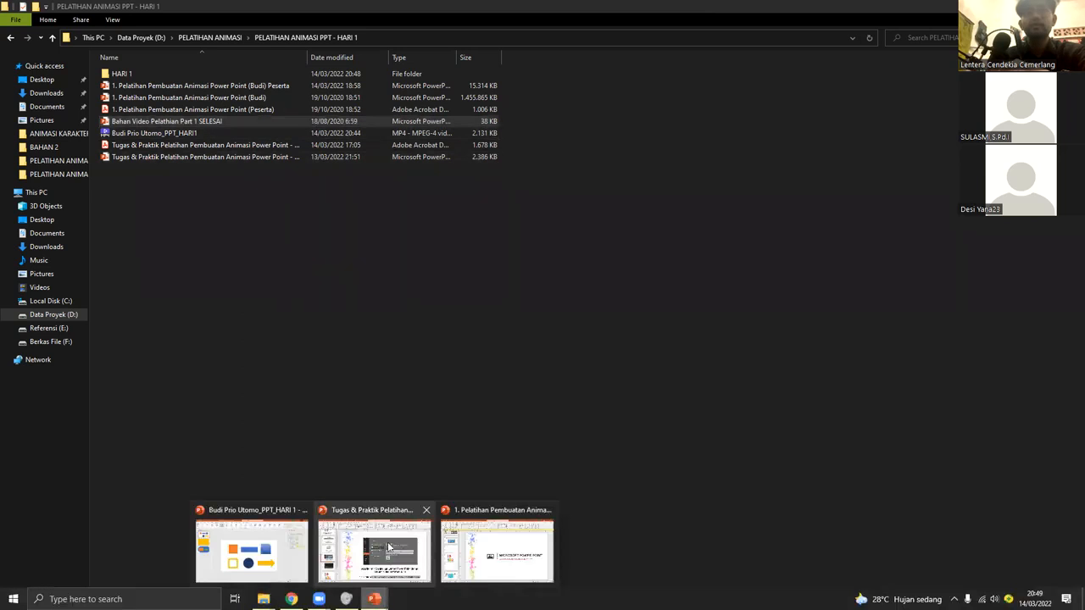
pyautogui.click(251, 549)
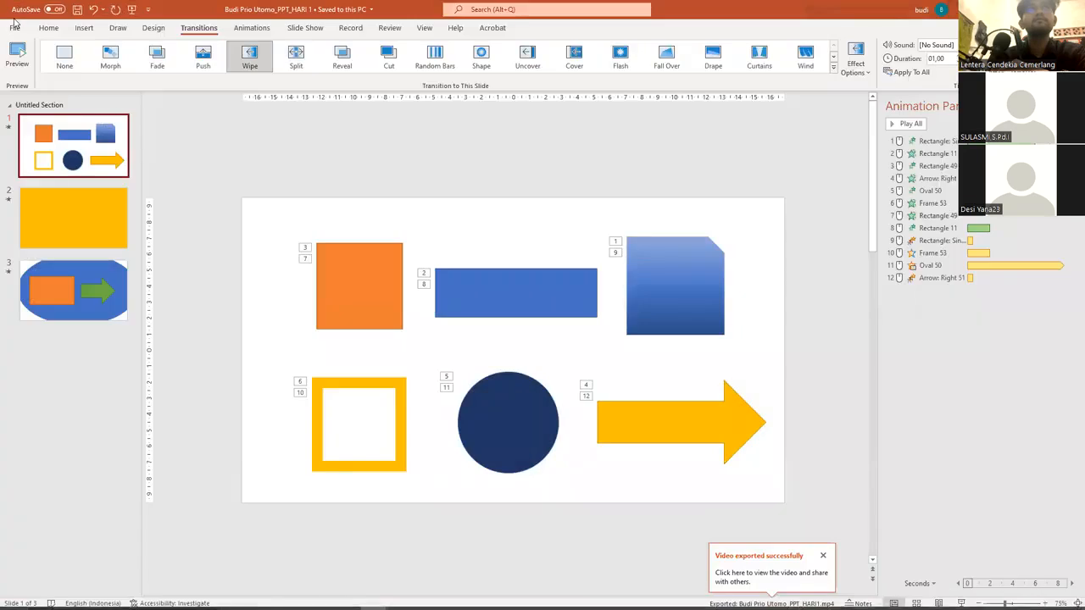
pyautogui.click(13, 27)
pyautogui.click(34, 179)
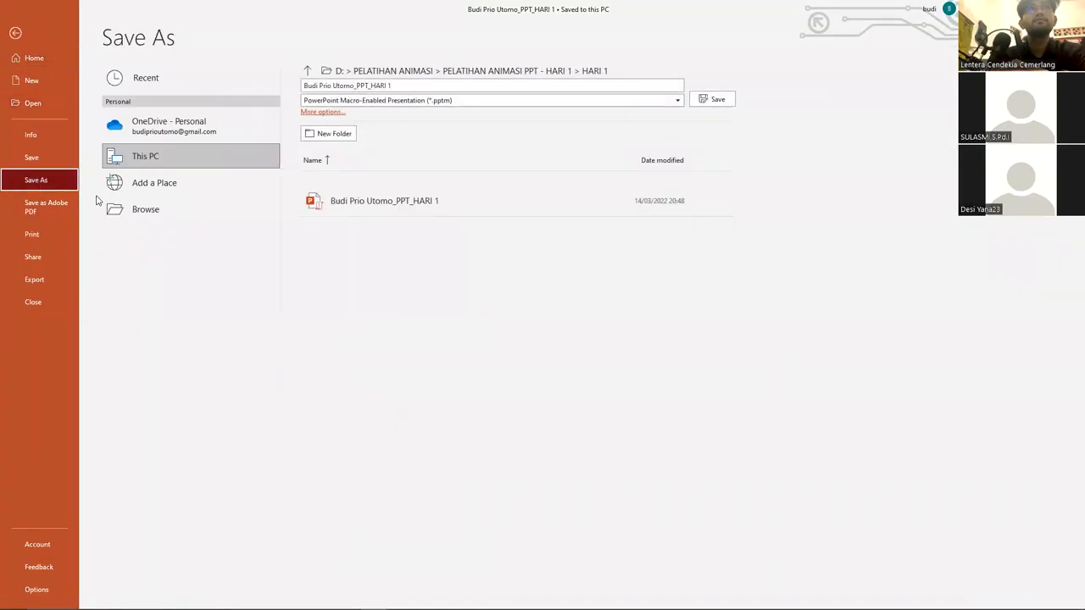
pyautogui.click(143, 210)
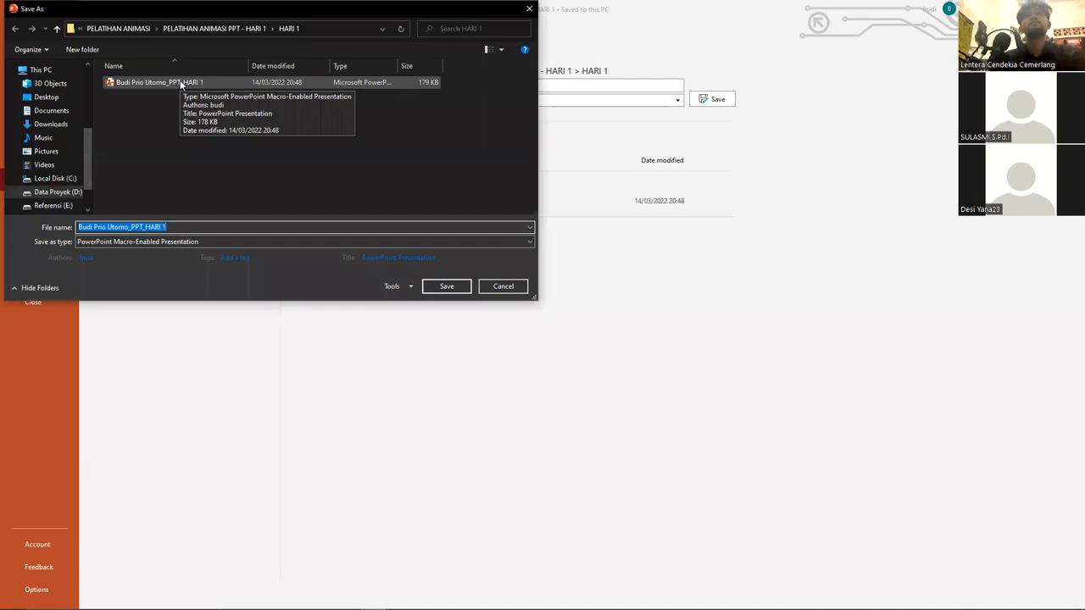
pyautogui.press('Escape')
pyautogui.press('Escape')
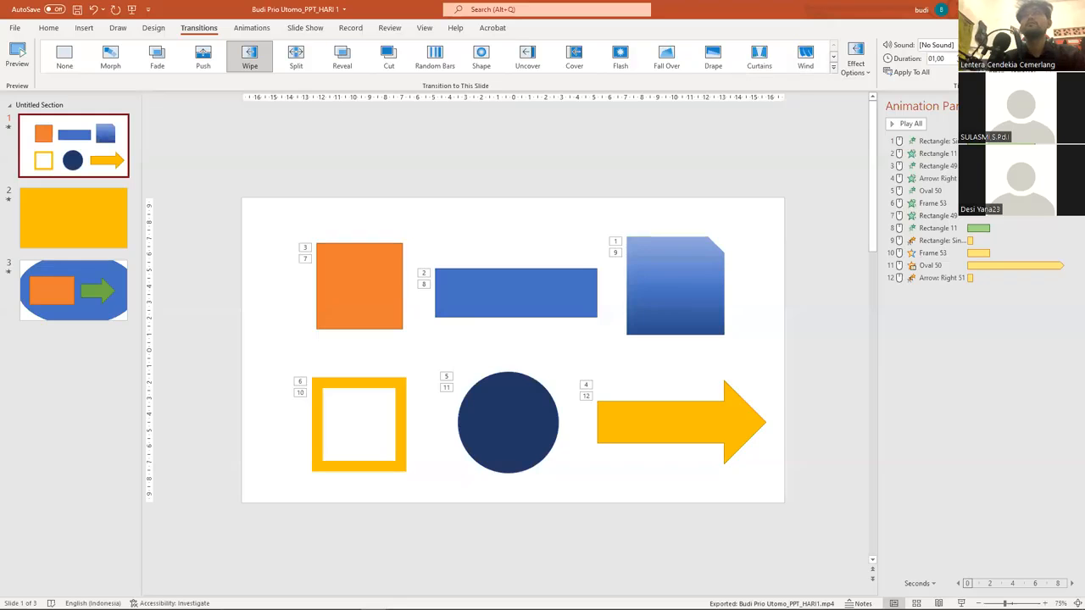
# Step: Switch to File Explorer and move the exported MP4 from PELATIHAN ANIMASI PPT - HARI 1 into its HARI 1 subfolder
pyautogui.click(1020, 9)
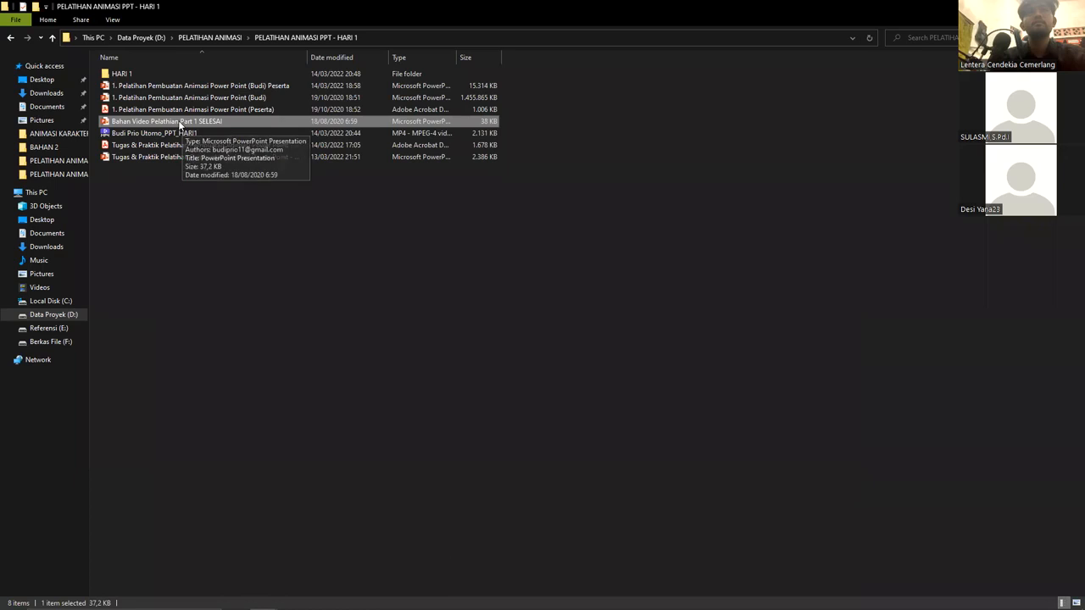
pyautogui.doubleClick(180, 74)
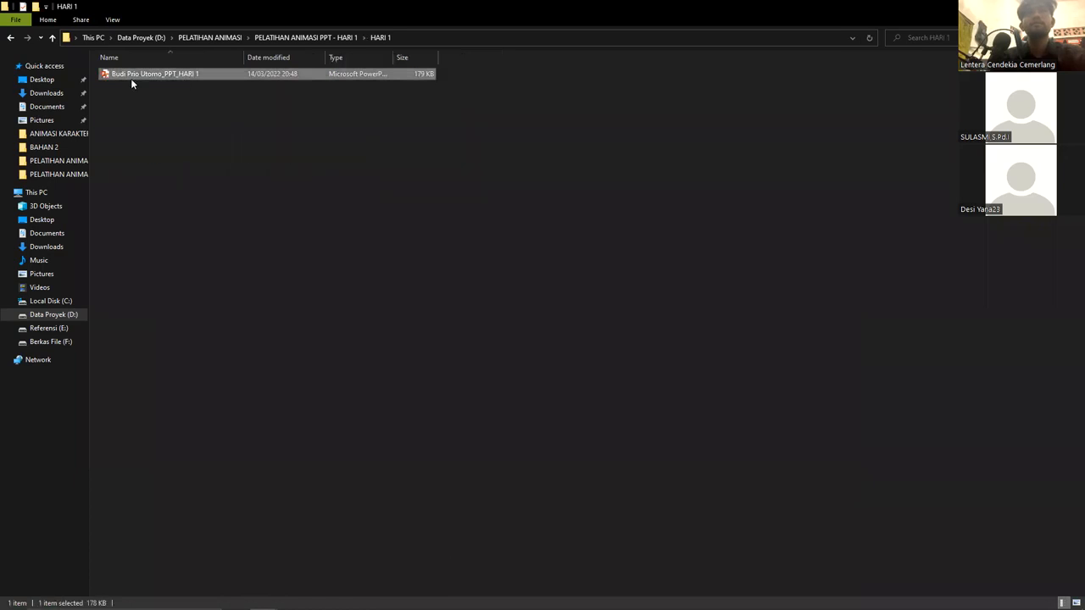
pyautogui.hotkey('alt', 'Left')
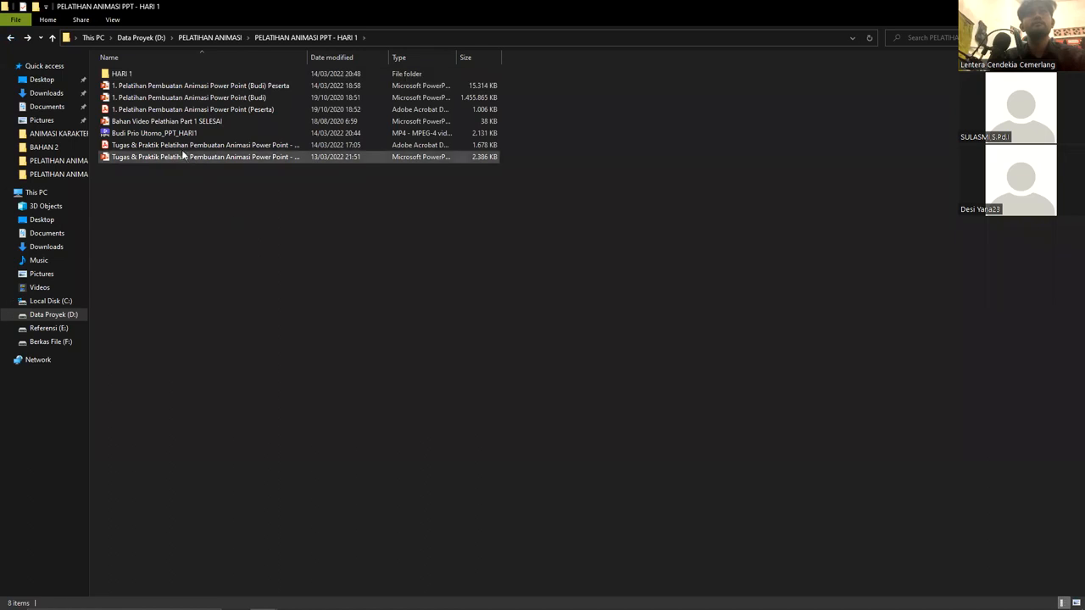
pyautogui.click(170, 133)
pyautogui.doubleClick(131, 74)
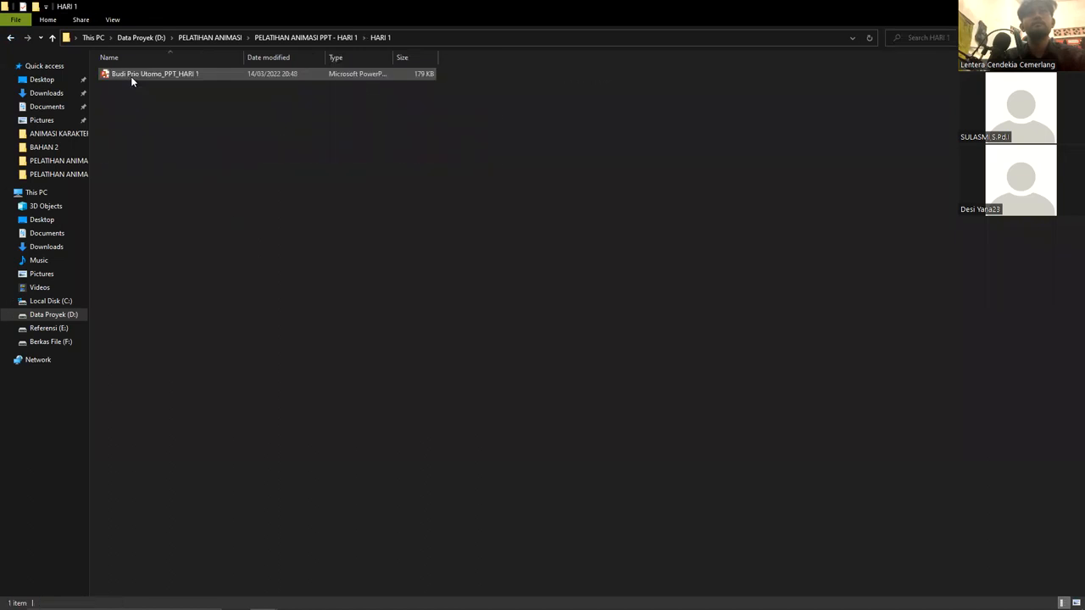
pyautogui.hotkey('ctrl', 'v')
pyautogui.click(11, 37)
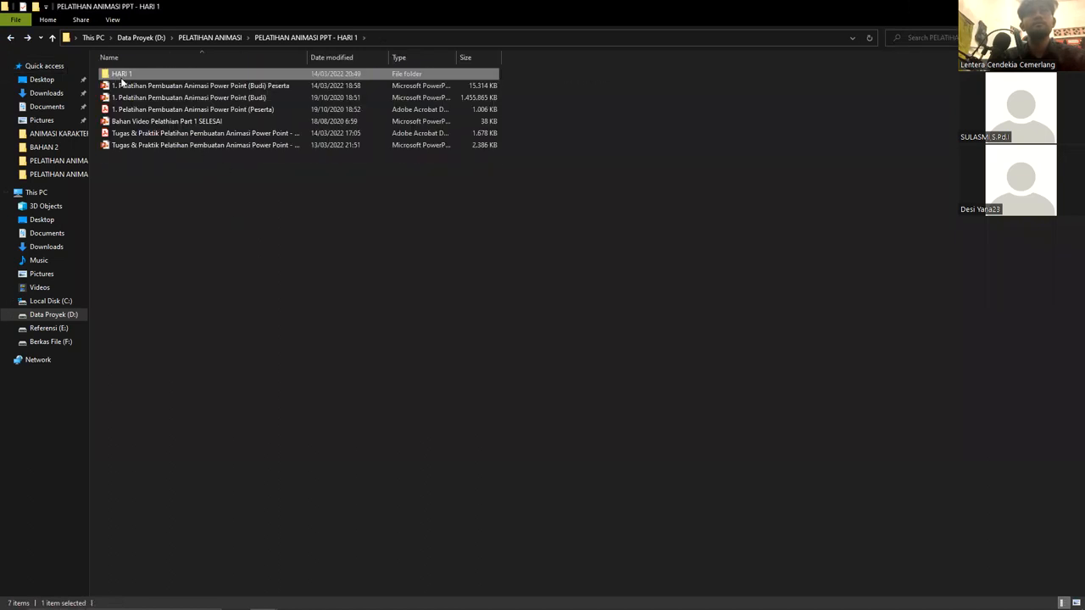
pyautogui.doubleClick(123, 76)
pyautogui.moveTo(280, 141); pyautogui.dragTo(246, 72)
pyautogui.click(322, 120)
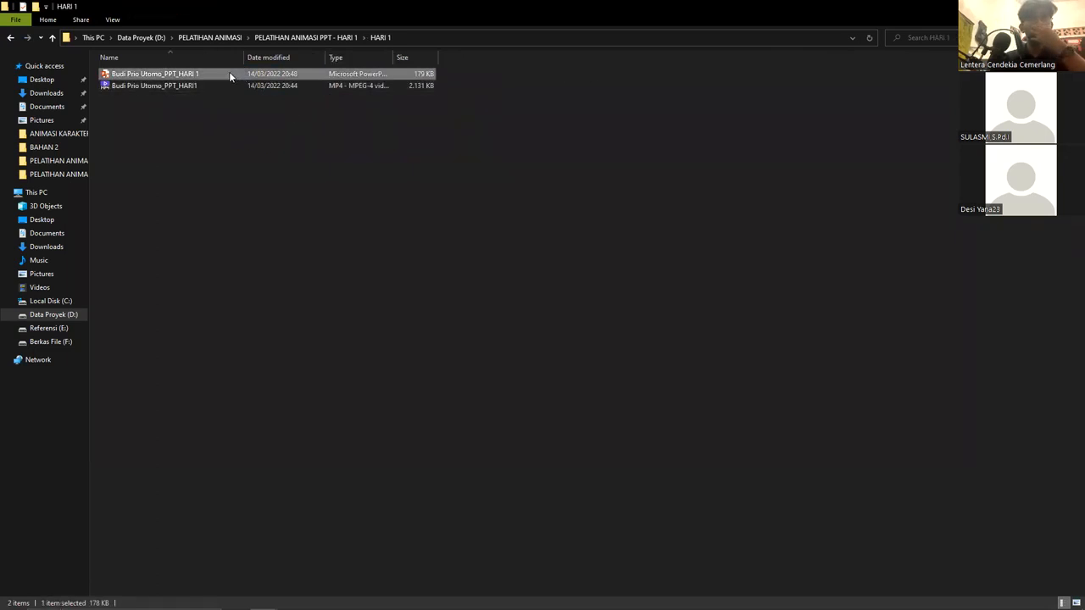
# Step: Rename the MP4 so its name ends in "_PPT_HARI 1", matching the presentation file's name
pyautogui.click(195, 85)
pyautogui.click(195, 85)
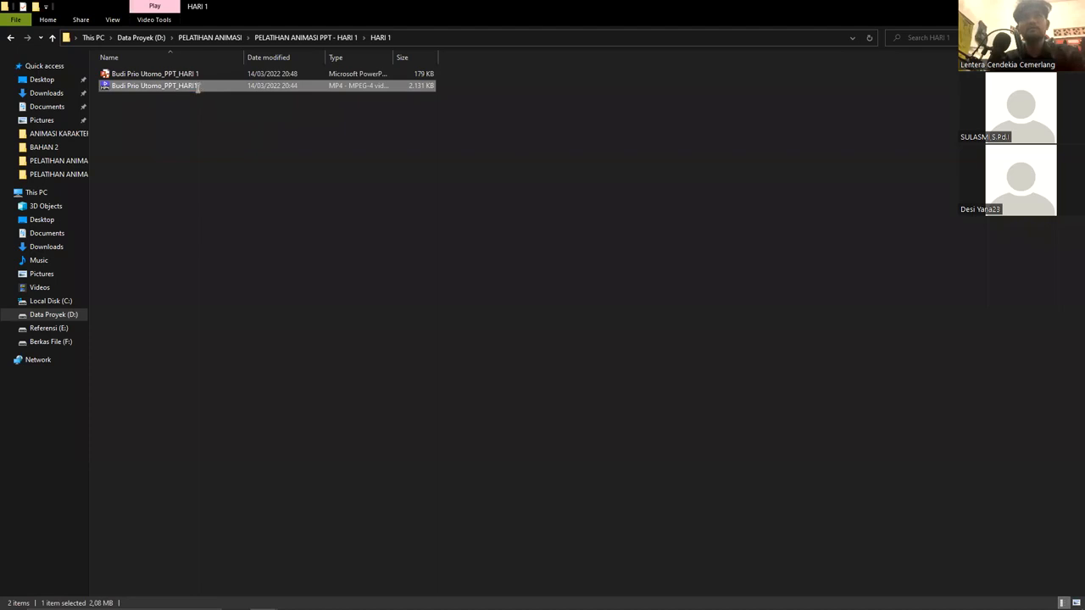
pyautogui.press('Return')
pyautogui.moveTo(278, 155); pyautogui.dragTo(194, 74)
pyautogui.click(211, 74)
pyautogui.click(212, 86)
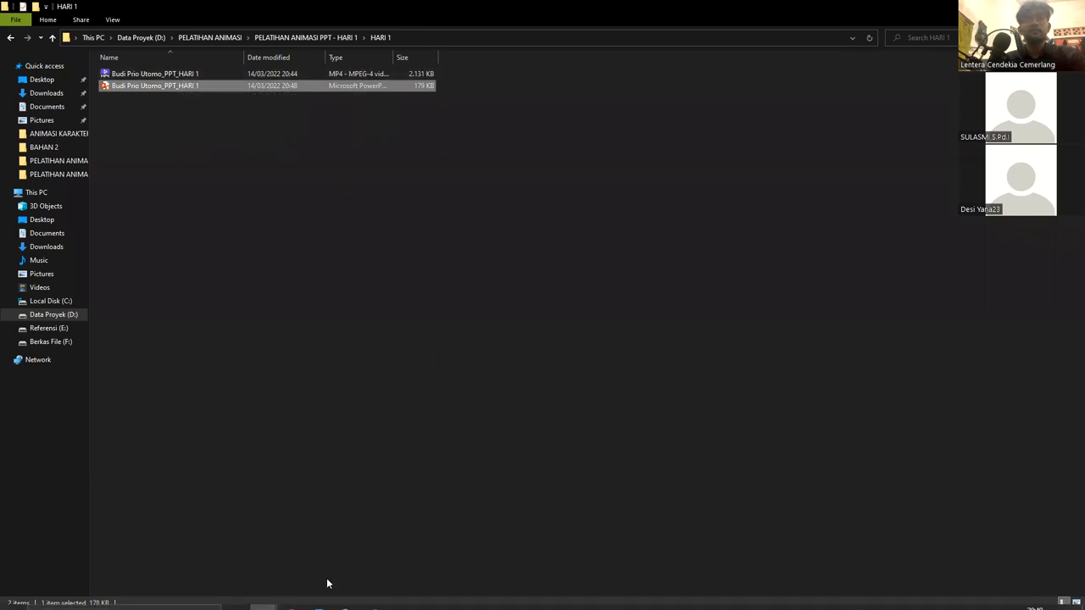
# Step: Switch to Google Drive in Chrome and open the trainer's named folder inside TUGAS HARI - 1 (NamaLengkap_PPT_Hari1)
pyautogui.click(292, 599)
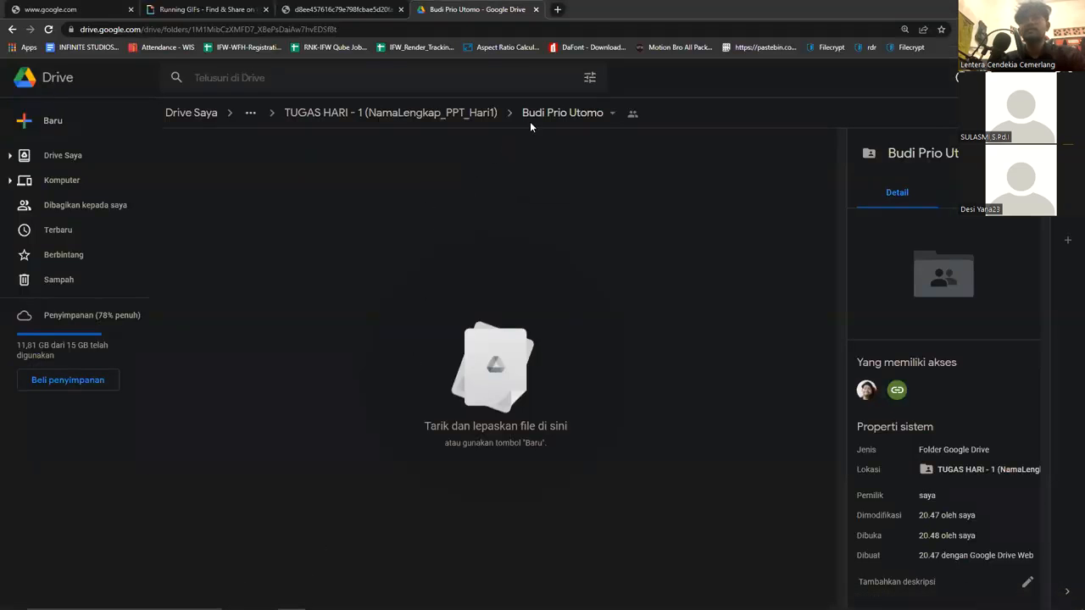
pyautogui.click(438, 124)
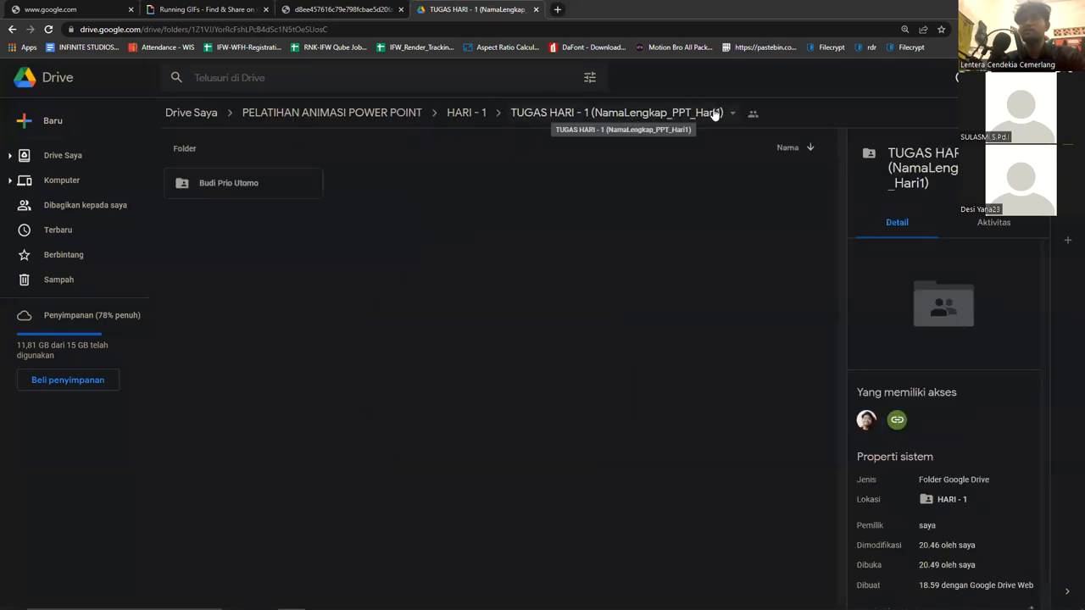
pyautogui.doubleClick(275, 188)
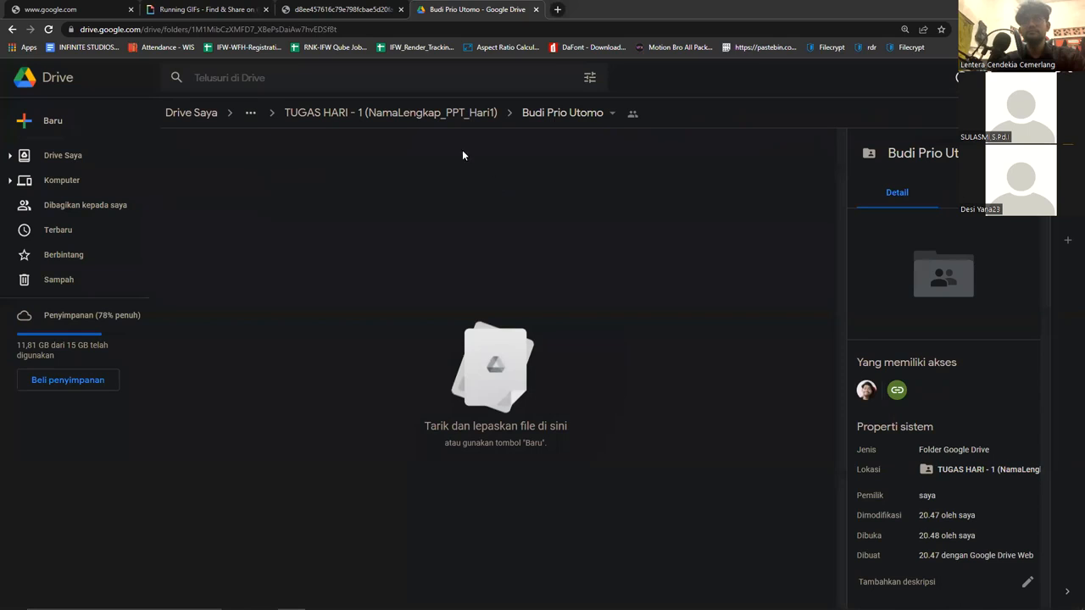
pyautogui.click(11, 29)
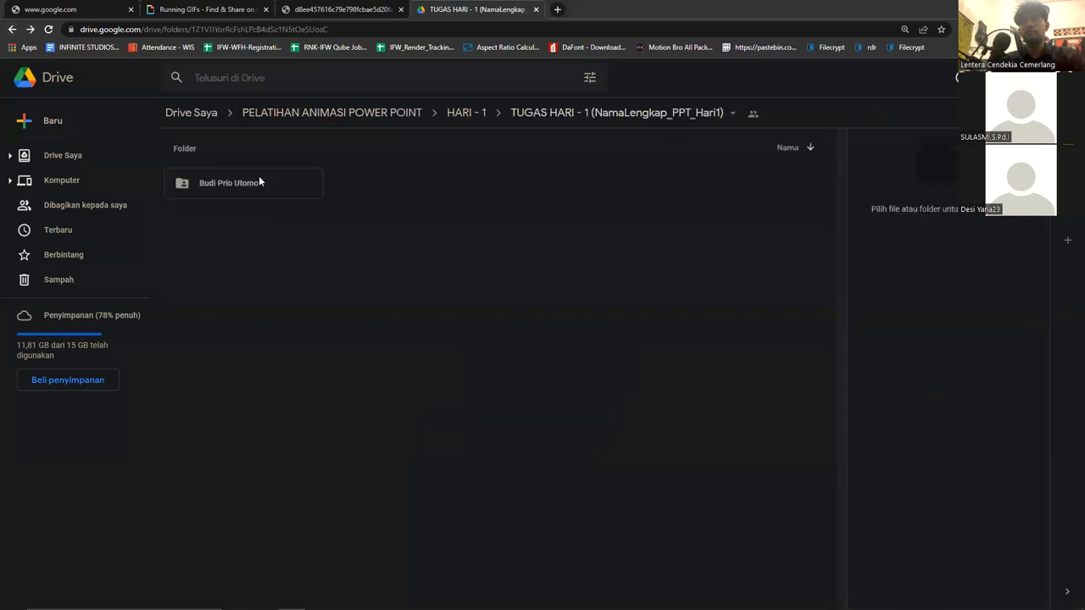
pyautogui.doubleClick(264, 185)
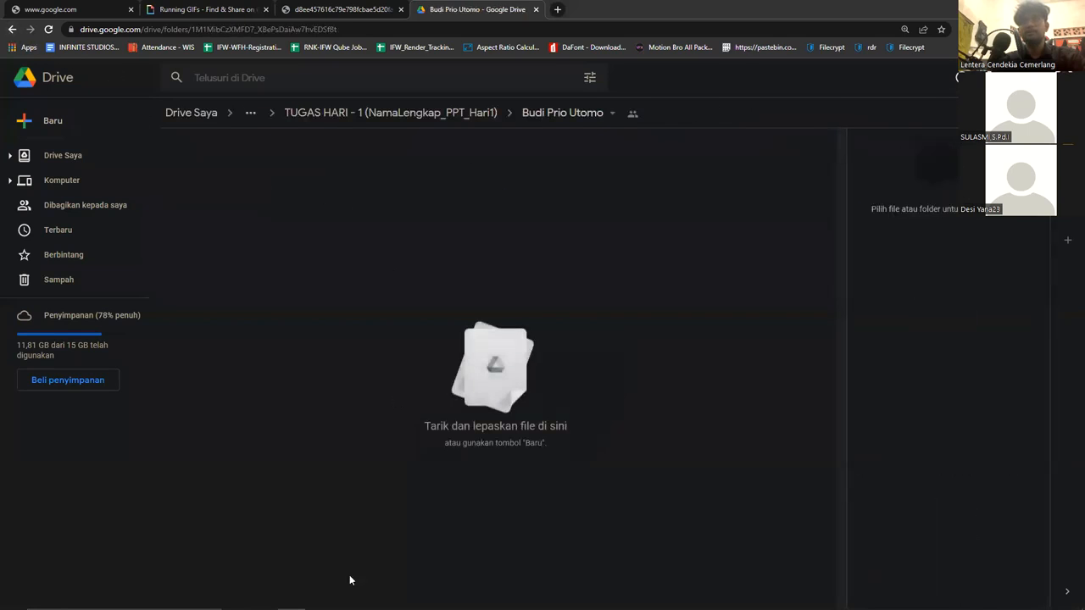
# Step: Upload the MP4 and the macro-enabled presentation from the local HARI 1 folder into the trainer's Drive folder
pyautogui.moveTo(264, 598)
pyautogui.click(306, 552)
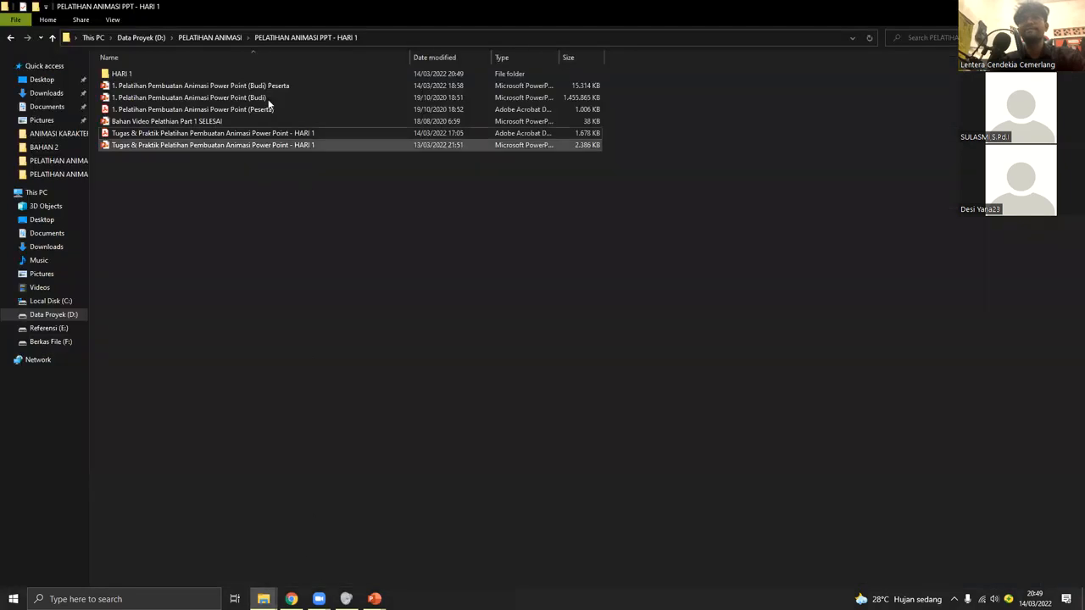
pyautogui.doubleClick(175, 72)
pyautogui.moveTo(232, 132); pyautogui.dragTo(468, 320)
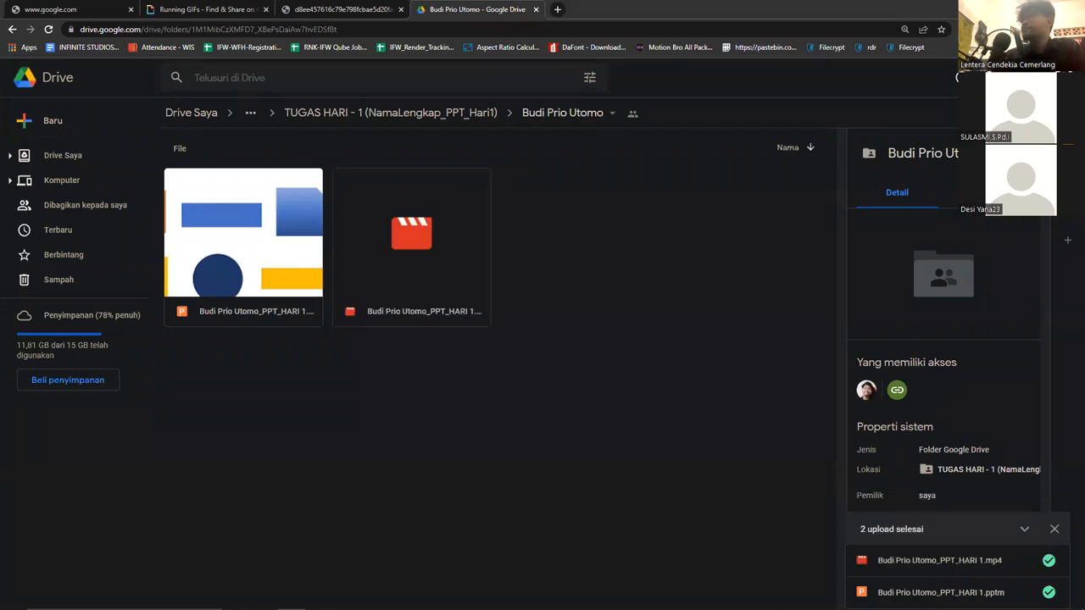
pyautogui.moveTo(581, 441); pyautogui.dragTo(257, 265)
pyautogui.moveTo(597, 439); pyautogui.dragTo(258, 214)
pyautogui.click(586, 419)
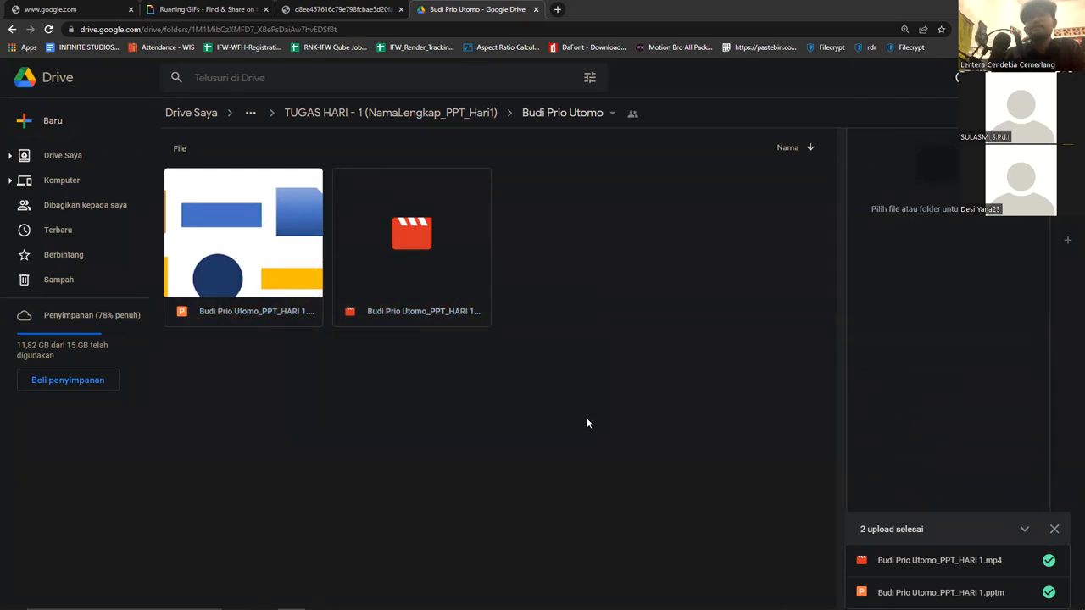
# Step: Go up to the HARI - 1 folder in Drive and look over the shared assignment and training material files
pyautogui.click(410, 117)
pyautogui.click(466, 114)
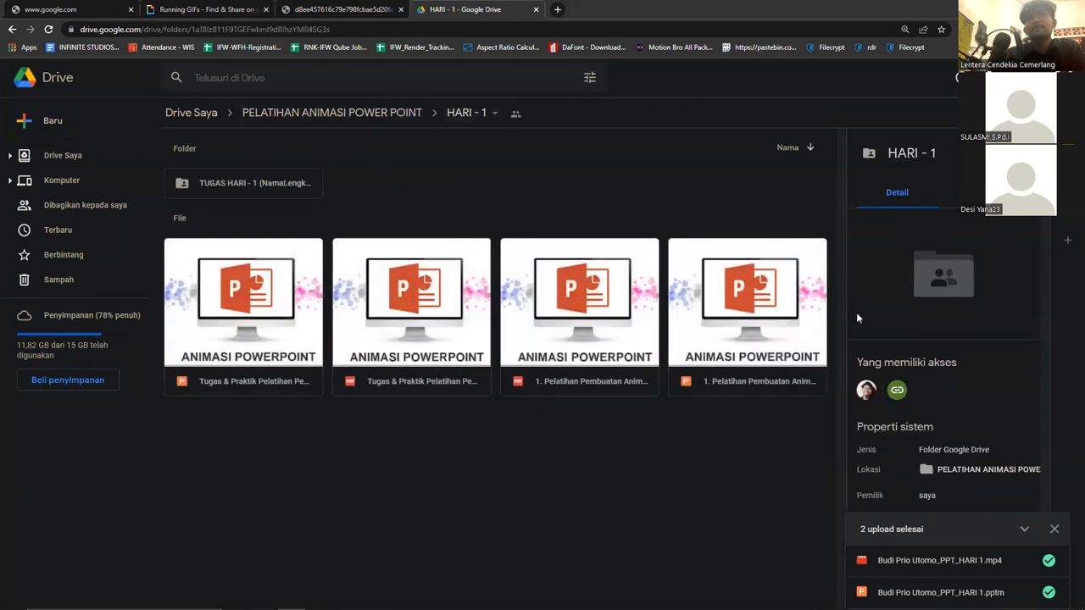
pyautogui.moveTo(477, 469); pyautogui.dragTo(427, 422)
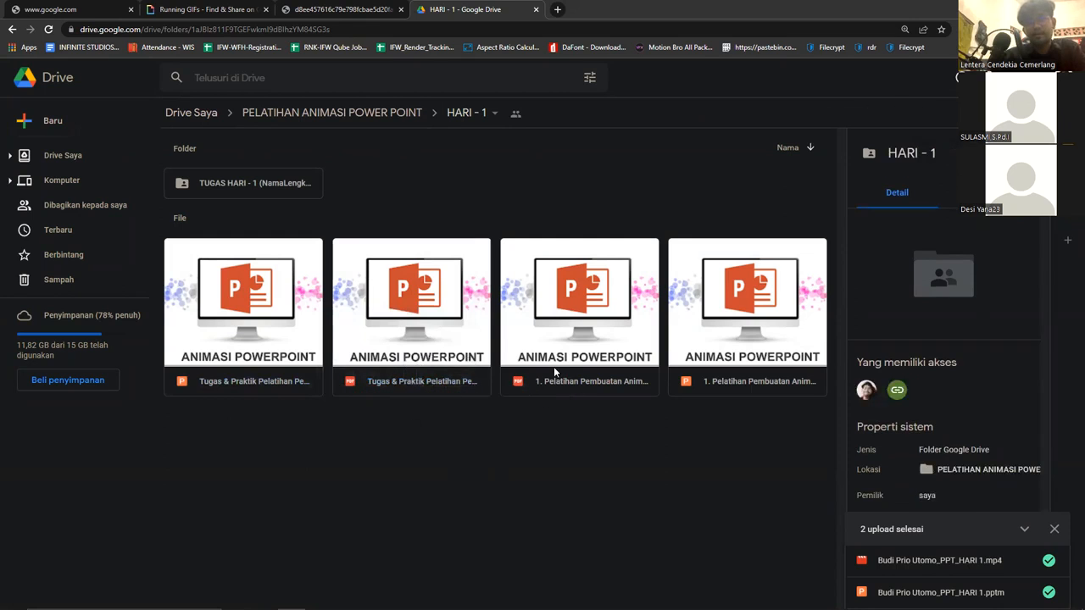
pyautogui.moveTo(369, 450)
pyautogui.mouseDown()
pyautogui.moveTo(326, 264)
pyautogui.moveTo(373, 398)
pyautogui.mouseUp()
pyautogui.moveTo(426, 462); pyautogui.dragTo(355, 301)
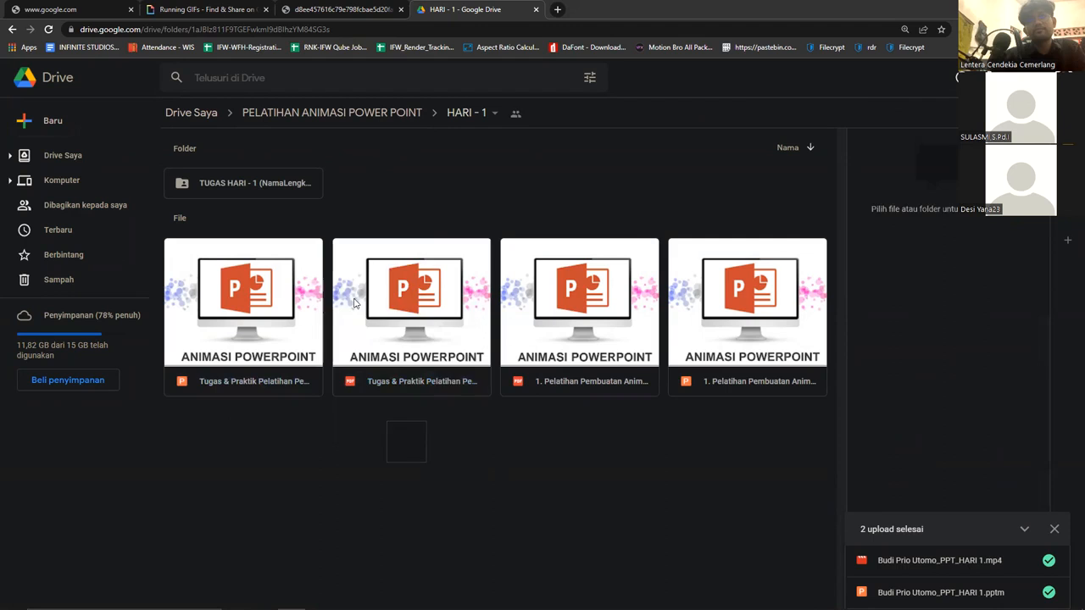
pyautogui.moveTo(494, 545); pyautogui.dragTo(371, 294)
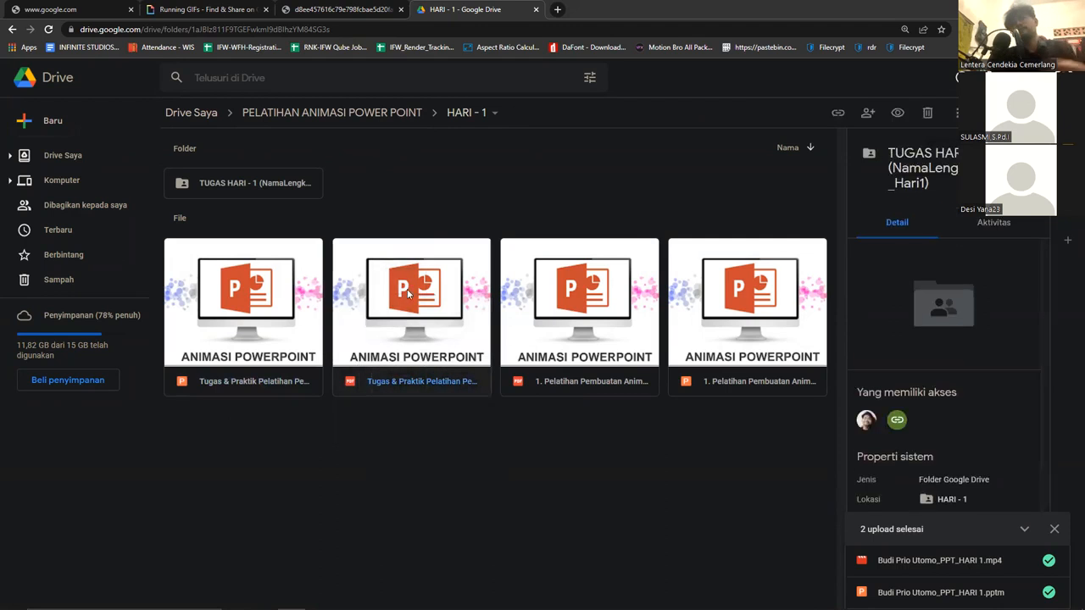
# Step: Switch to the Tugas & Praktik presentation in PowerPoint, review its slide thumbnails back to slide 1, and return to Google Drive
pyautogui.moveTo(375, 599)
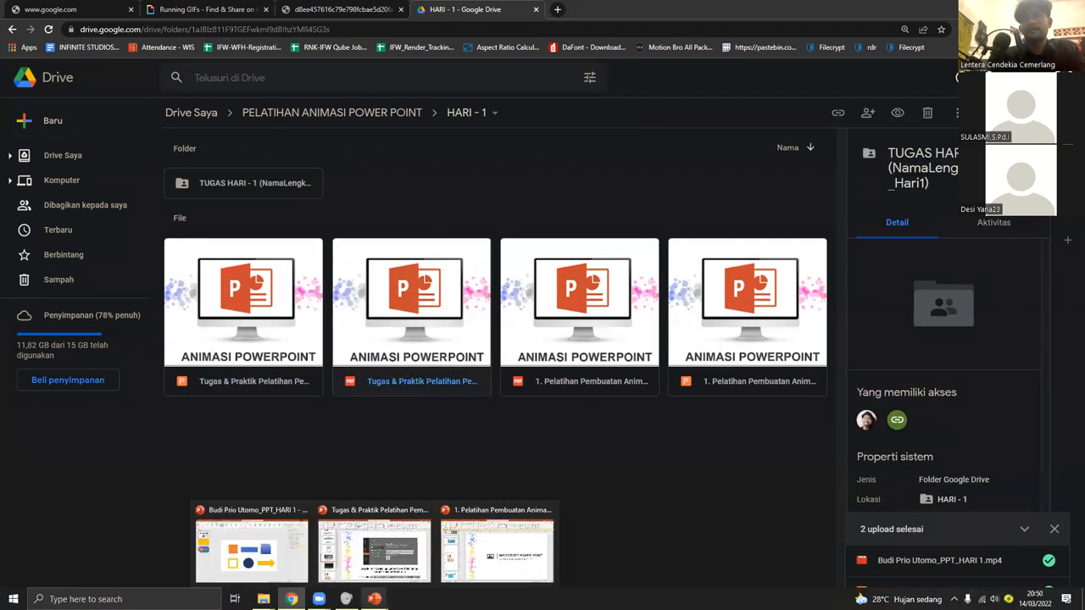
pyautogui.click(373, 551)
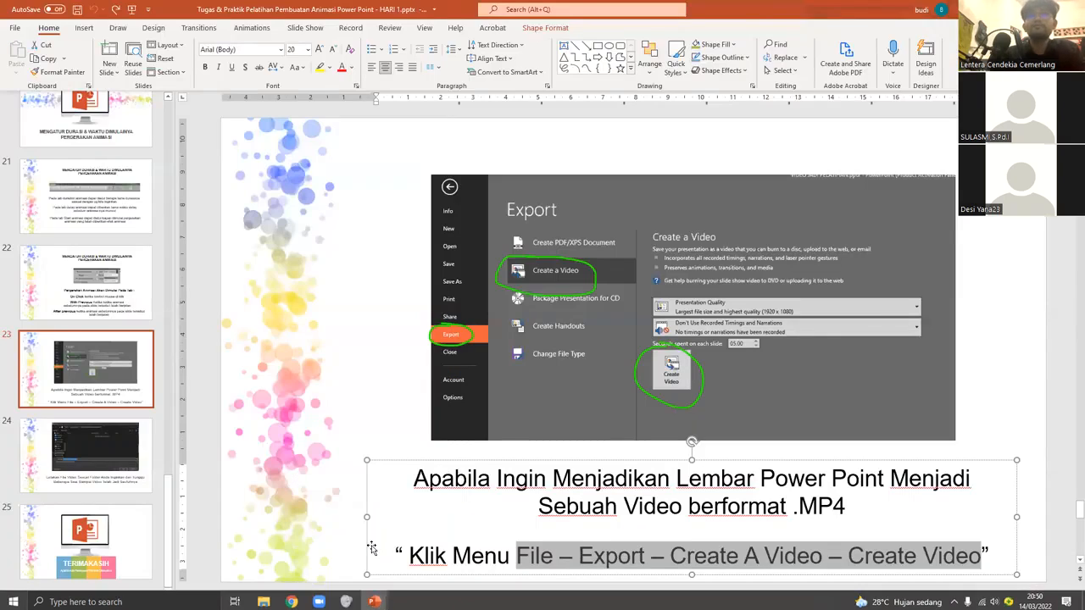
pyautogui.scroll(10, 170, 356)
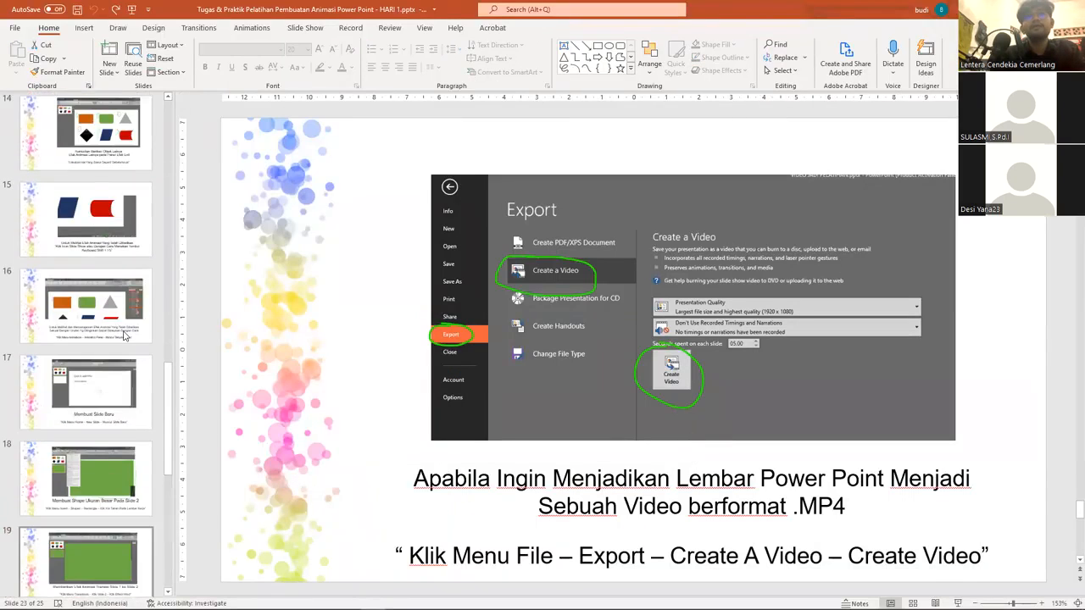
pyautogui.scroll(8, 167, 352)
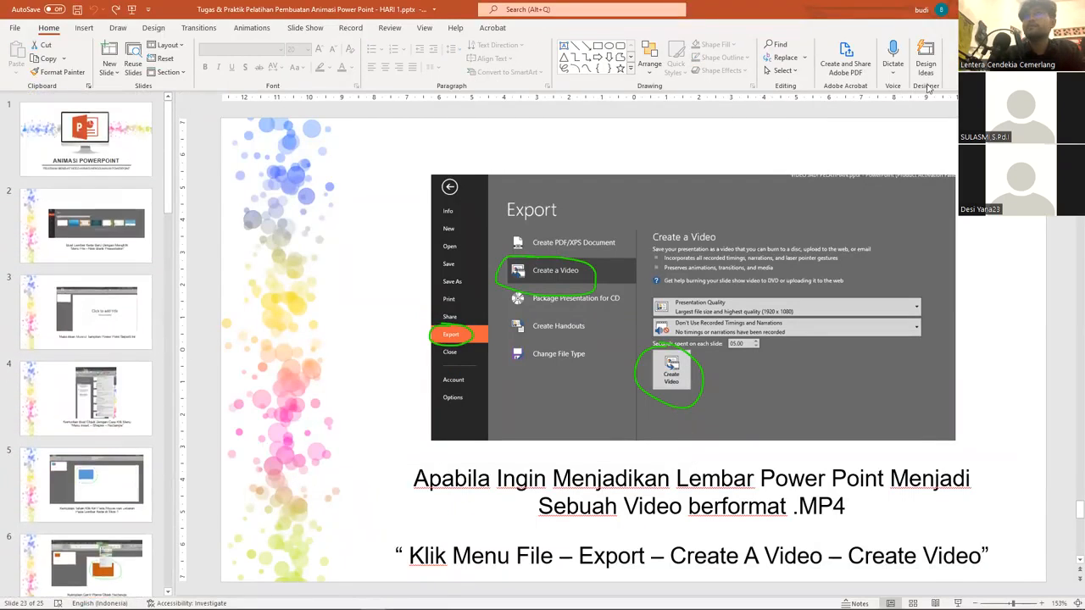
pyautogui.hotkey('alt', 'Tab')
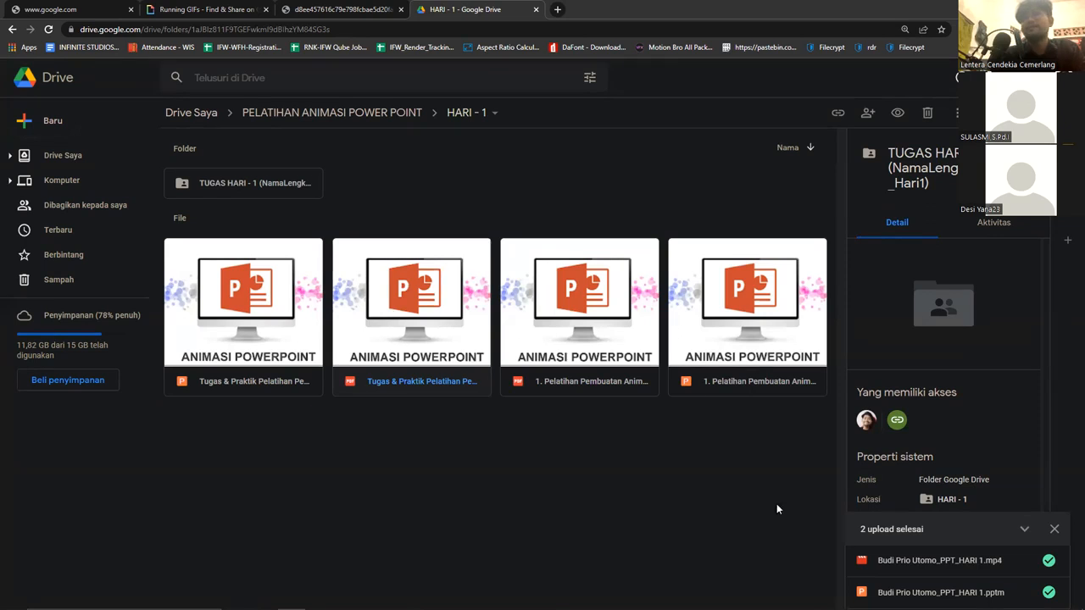
# Step: Switch to the saved animation presentation in PowerPoint and look through its three slides, ending on slide 1
pyautogui.moveTo(519, 609)
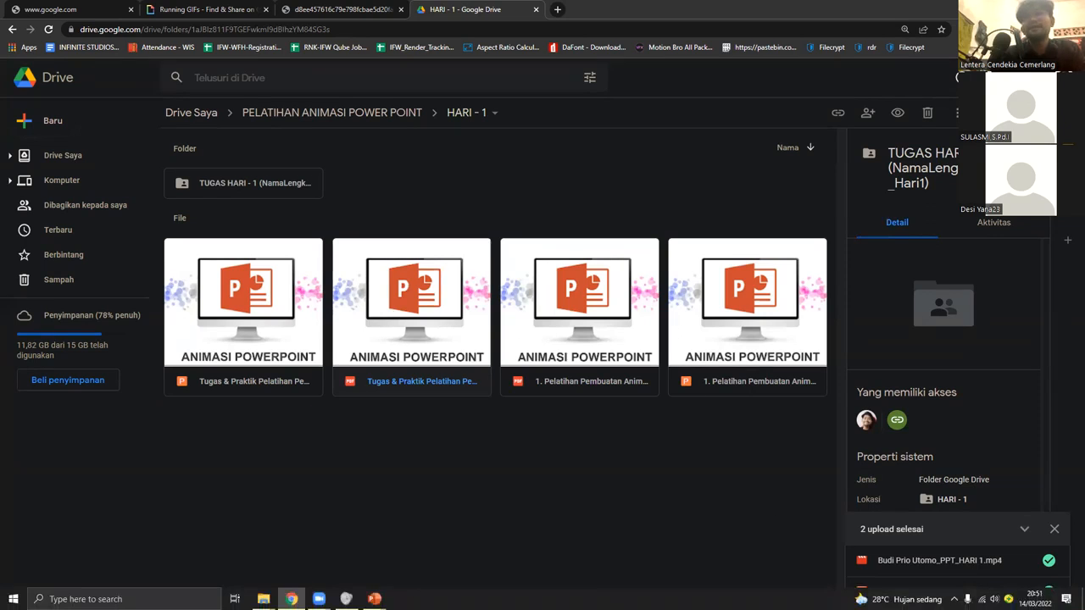
pyautogui.moveTo(374, 598)
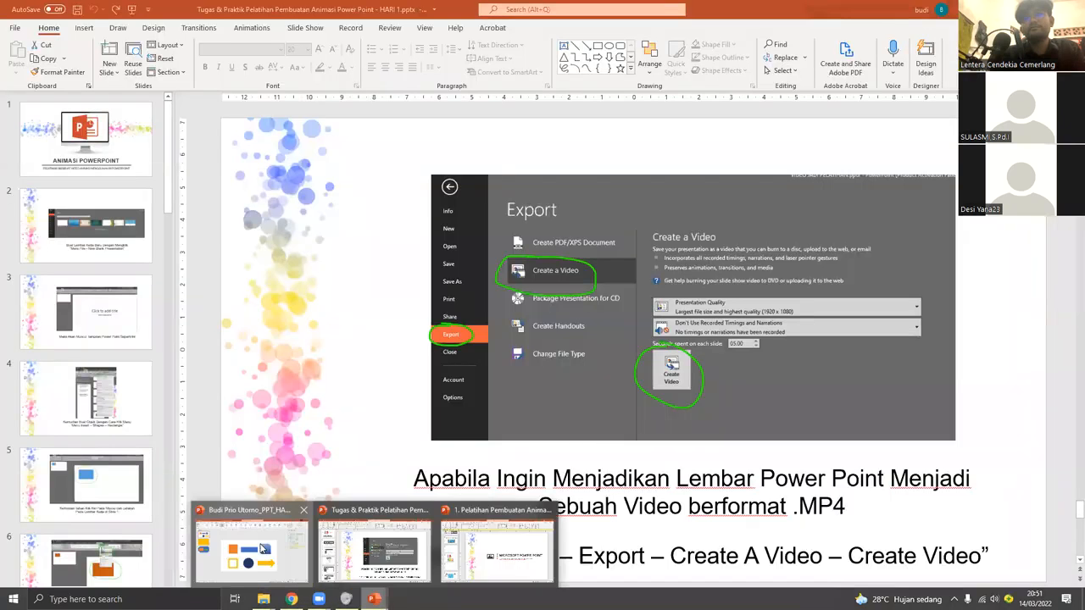
pyautogui.click(263, 550)
pyautogui.press('Home')
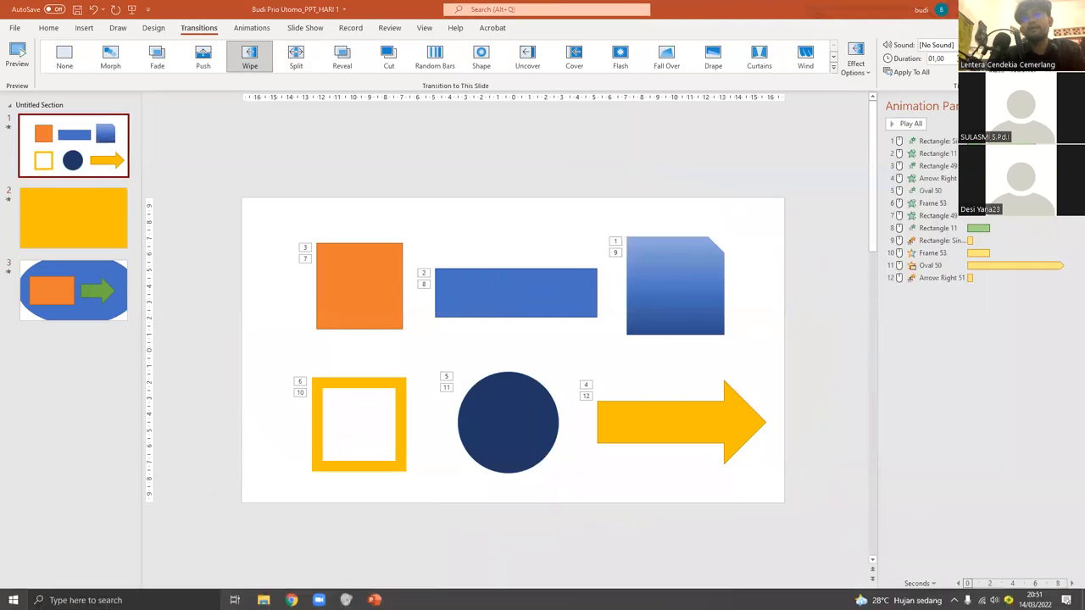
pyautogui.moveTo(319, 600)
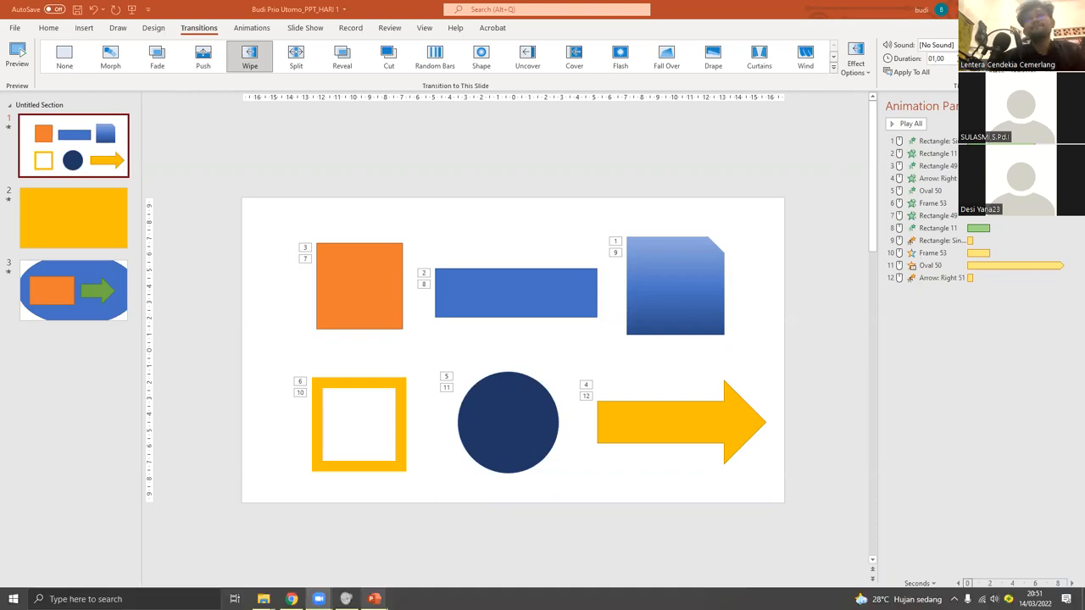
pyautogui.moveTo(379, 591)
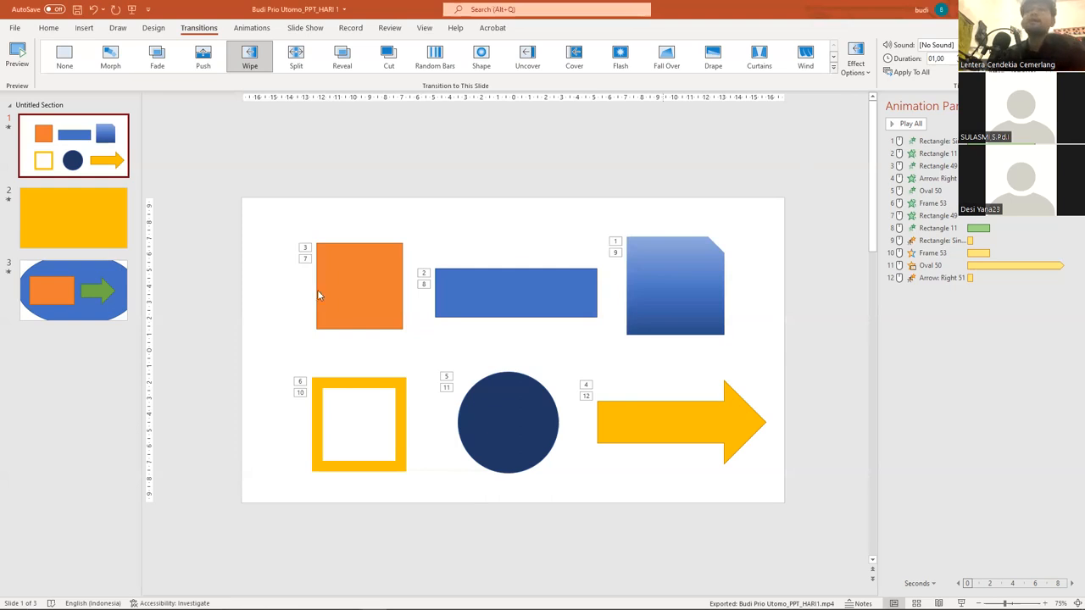
pyautogui.click(85, 182)
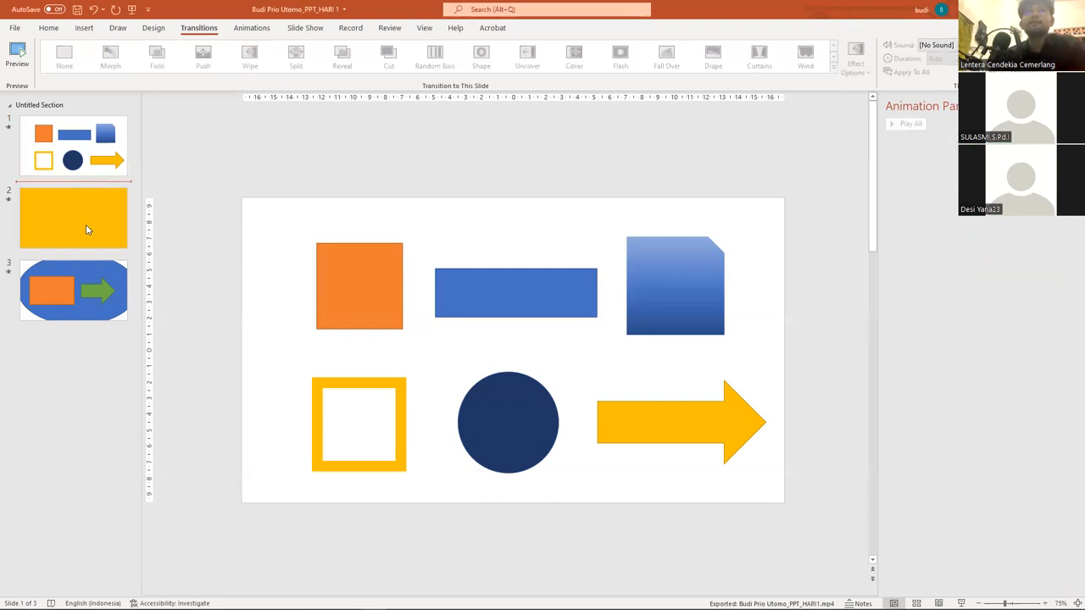
pyautogui.click(65, 167)
pyautogui.click(94, 219)
pyautogui.click(75, 162)
pyautogui.click(87, 291)
pyautogui.click(76, 148)
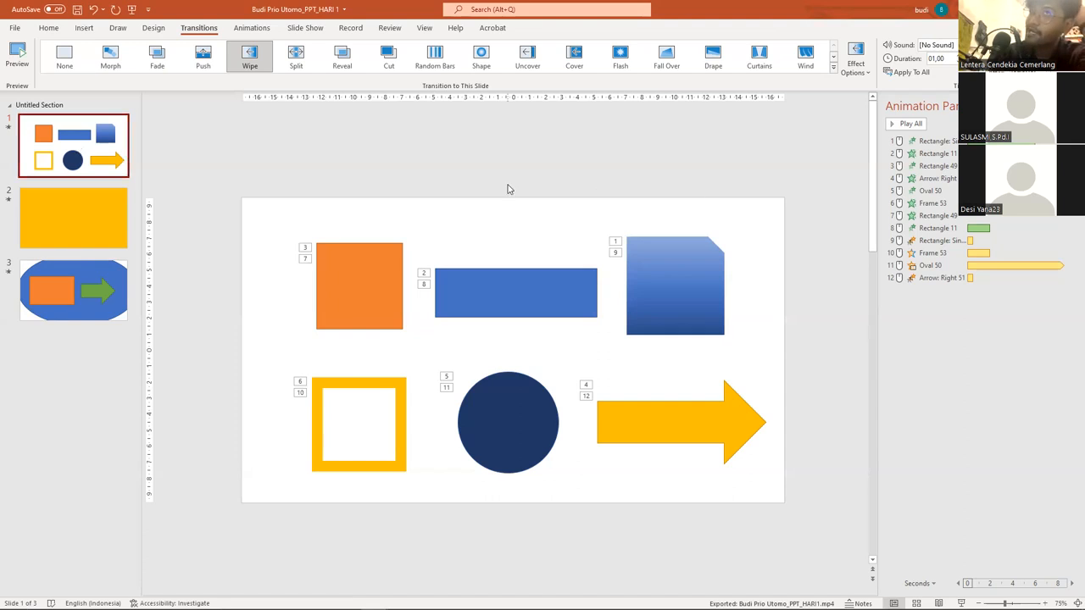
pyautogui.click(506, 282)
pyautogui.click(332, 283)
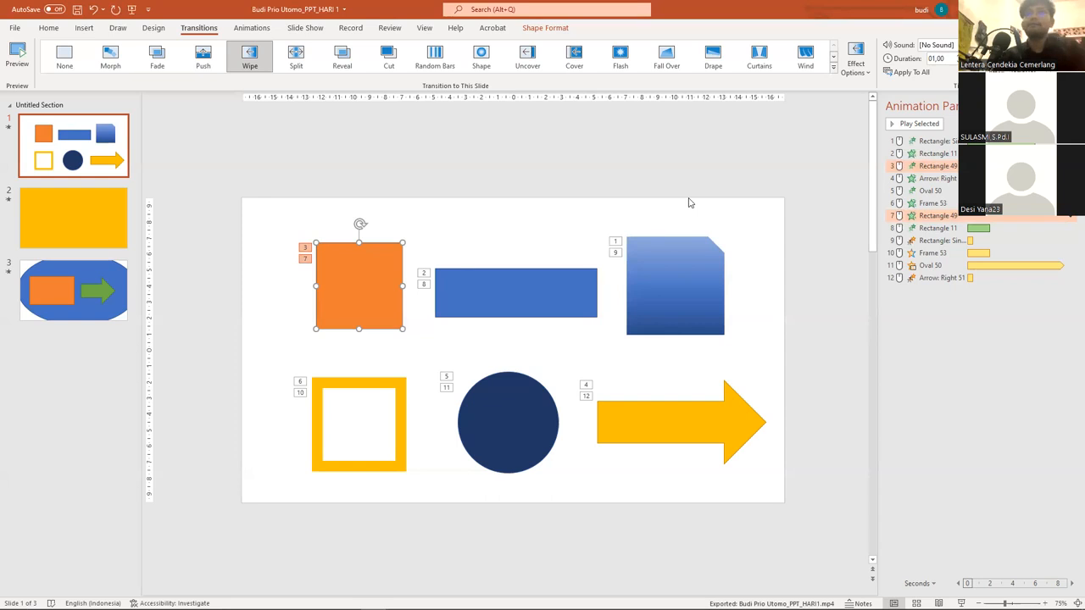
pyautogui.click(15, 29)
pyautogui.press('Escape')
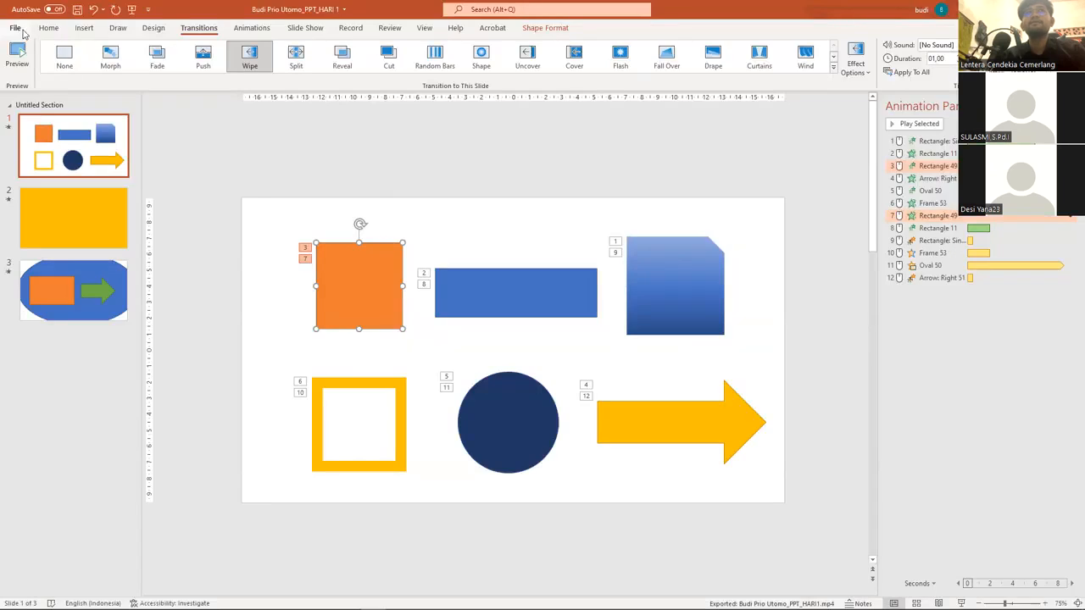
pyautogui.click(23, 28)
pyautogui.press('Escape')
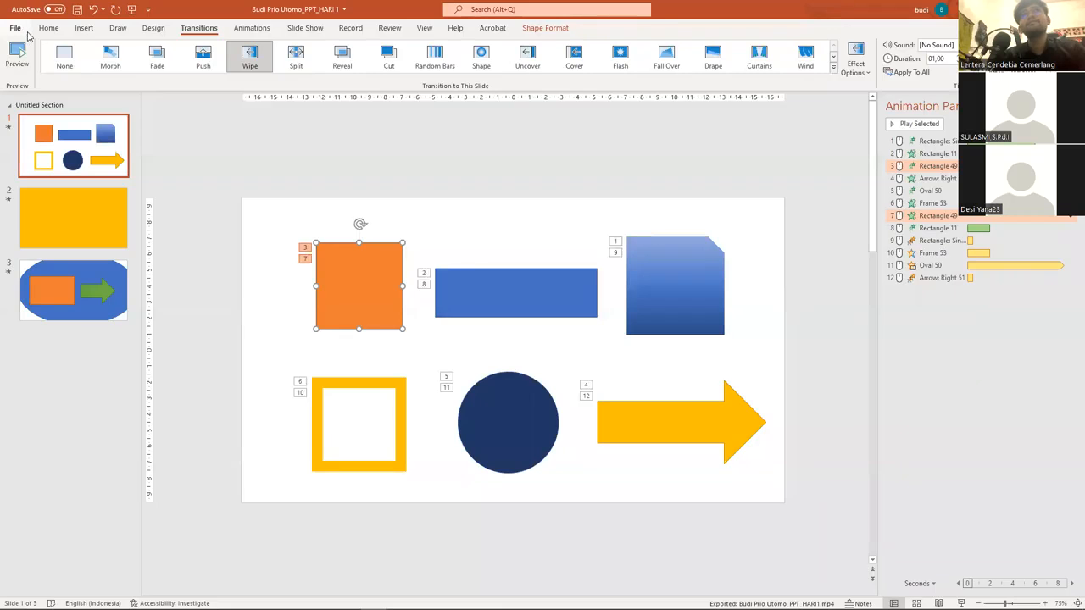
# Step: Set up a video export of the animation presentation with the quality at HD (720p)
pyautogui.click(25, 32)
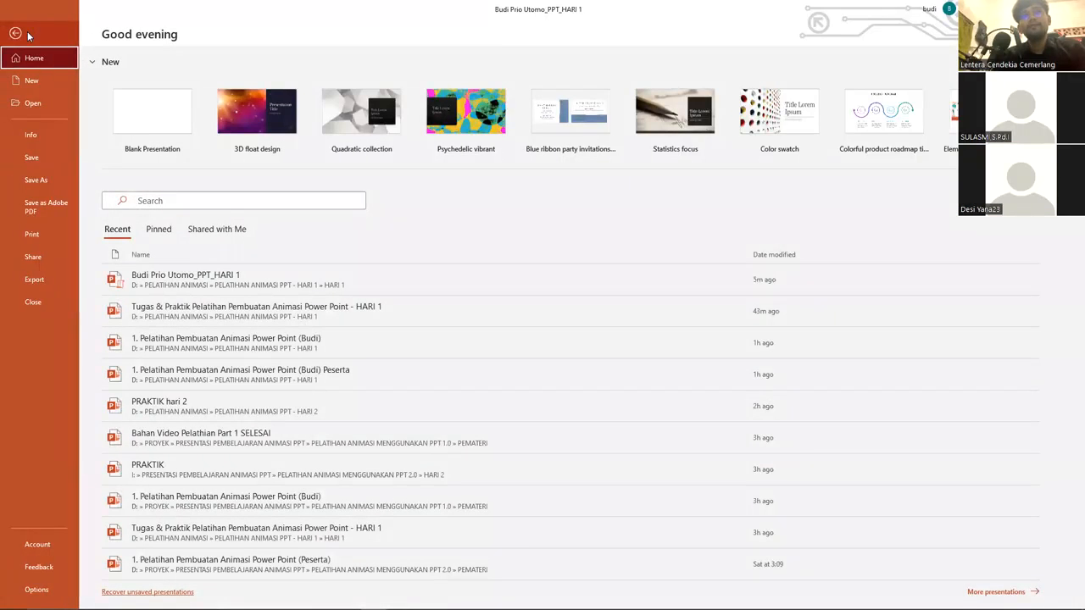
pyautogui.click(62, 285)
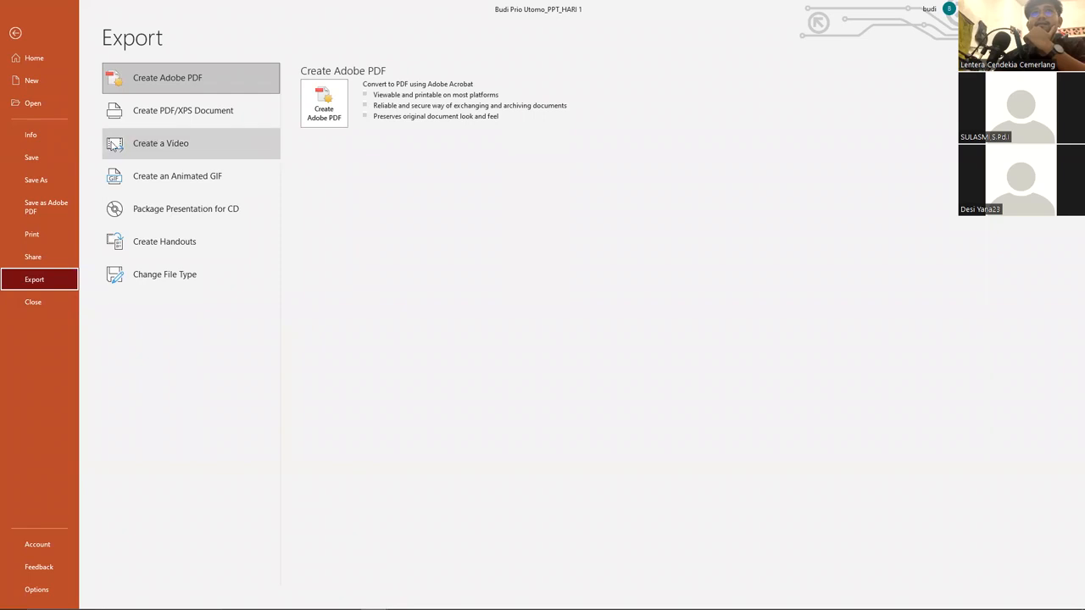
pyautogui.click(259, 155)
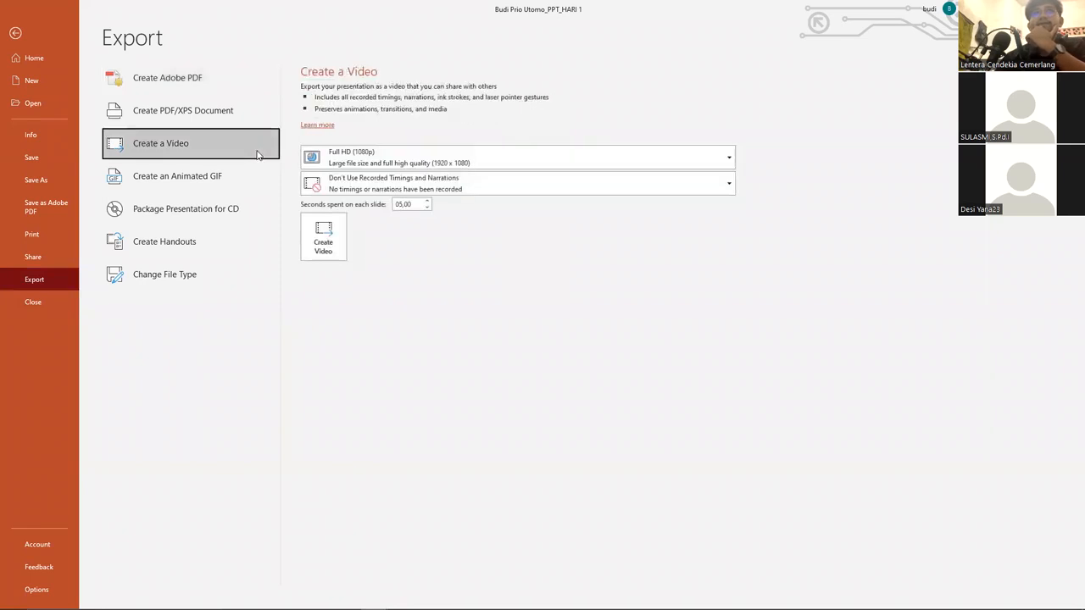
pyautogui.click(386, 162)
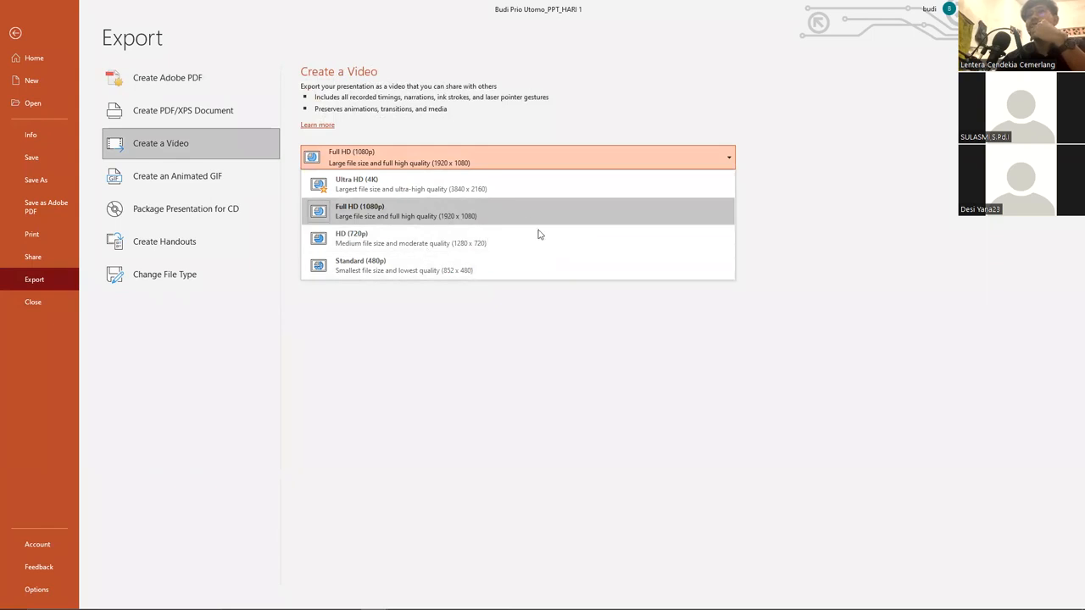
pyautogui.click(485, 239)
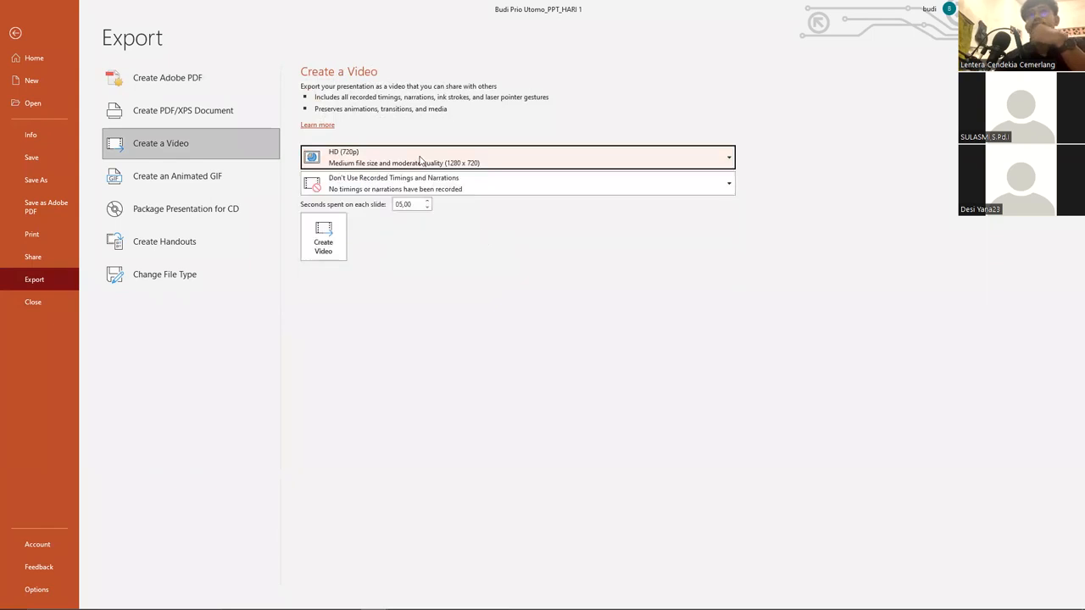
pyautogui.click(420, 160)
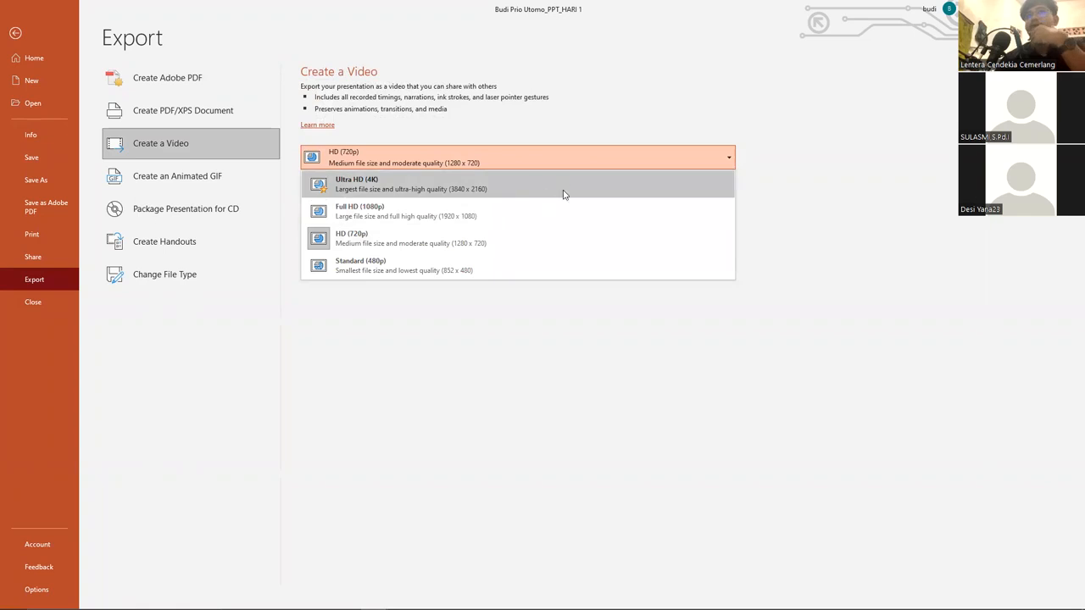
pyautogui.click(611, 239)
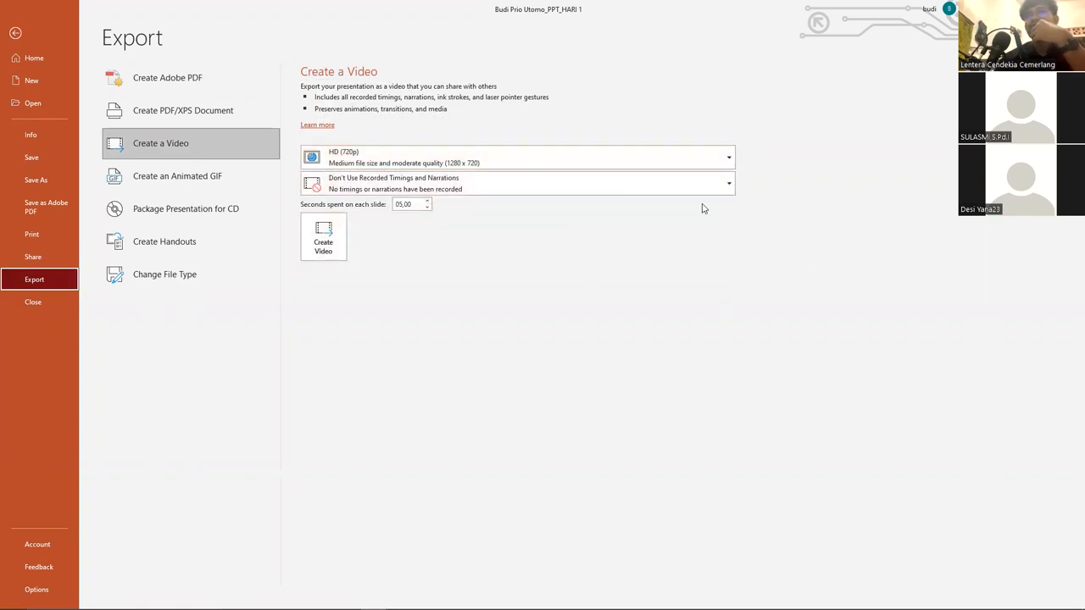
# Step: Create the video and export it as an MPEG-4 file to the Desktop
pyautogui.click(336, 254)
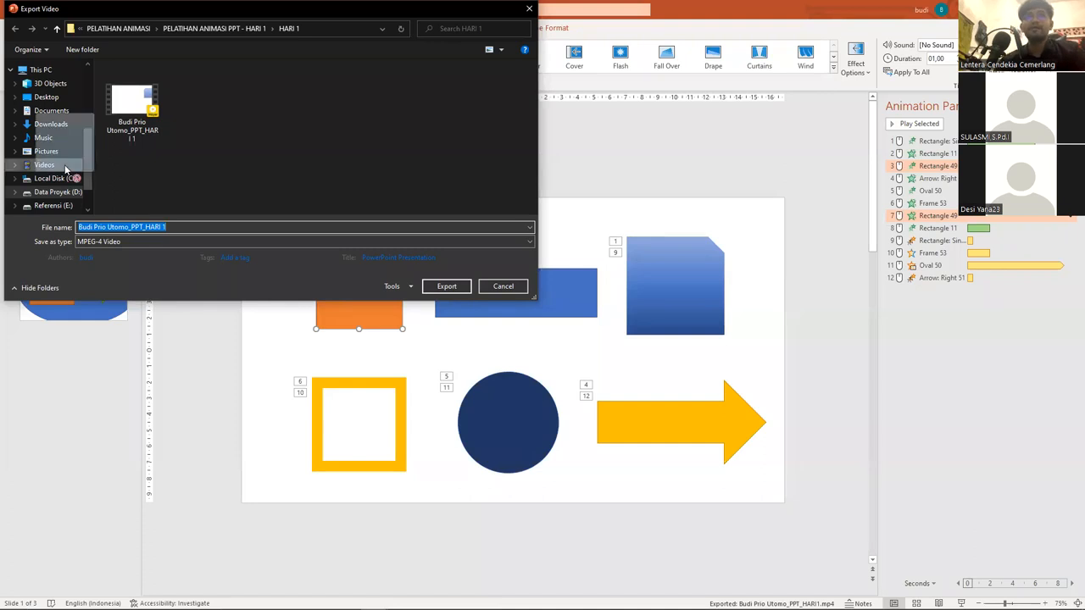
pyautogui.click(63, 192)
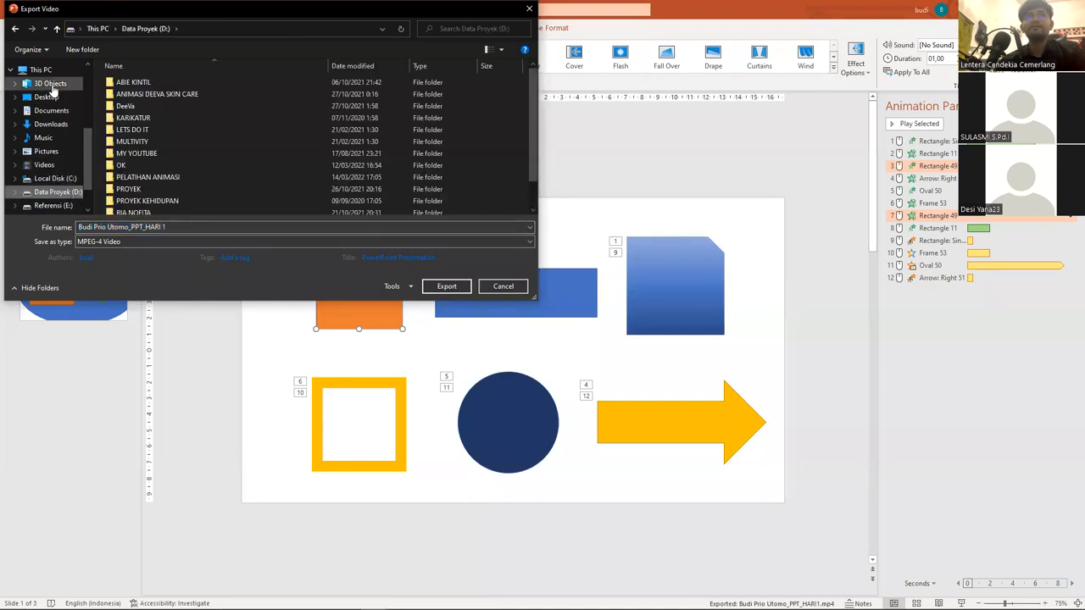
pyautogui.scroll(1, 46, 147)
pyautogui.click(46, 142)
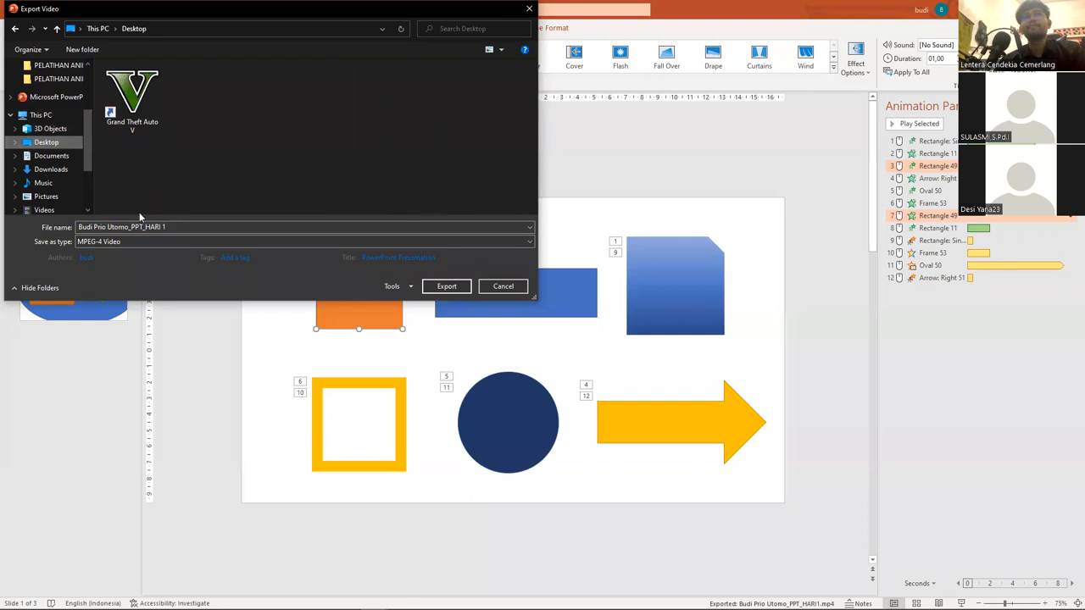
pyautogui.click(442, 287)
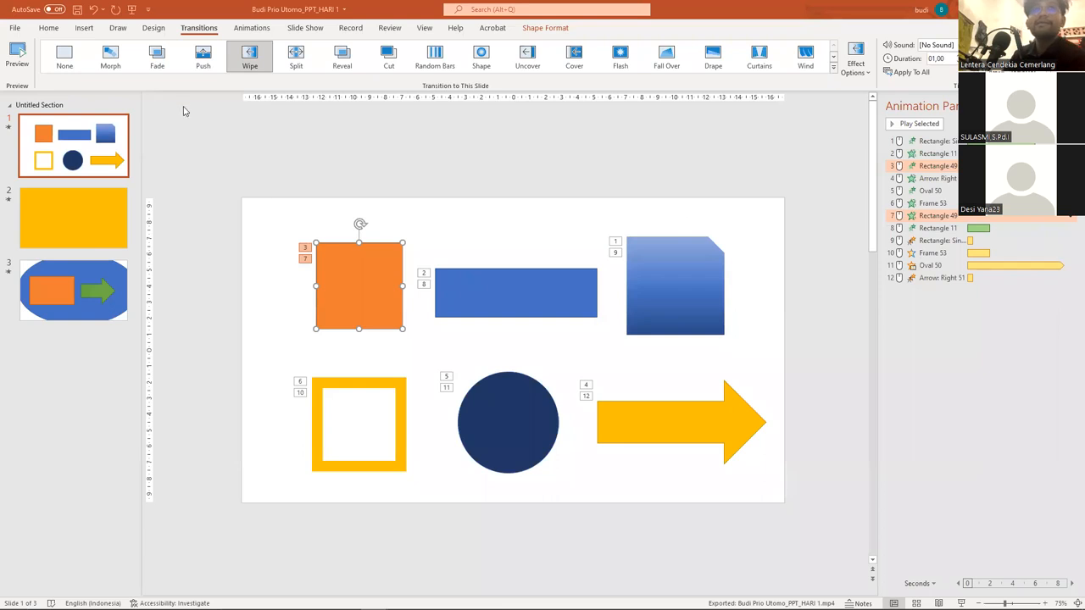
pyautogui.click(83, 28)
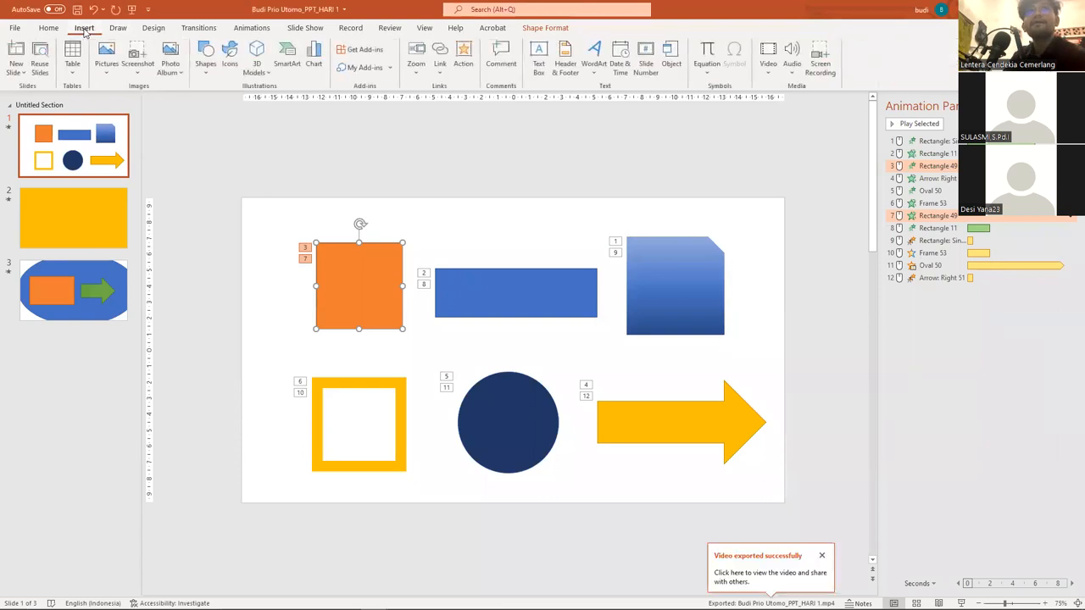
pyautogui.click(154, 28)
pyautogui.click(198, 28)
pyautogui.click(304, 28)
pyautogui.click(351, 28)
pyautogui.click(389, 28)
pyautogui.click(455, 28)
pyautogui.click(525, 30)
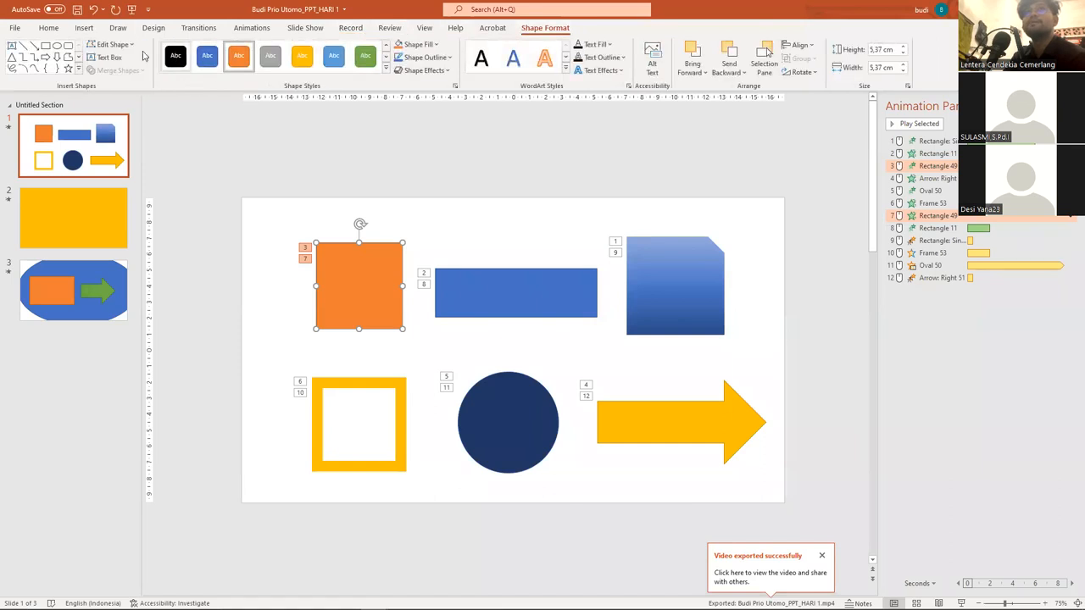
pyautogui.click(200, 28)
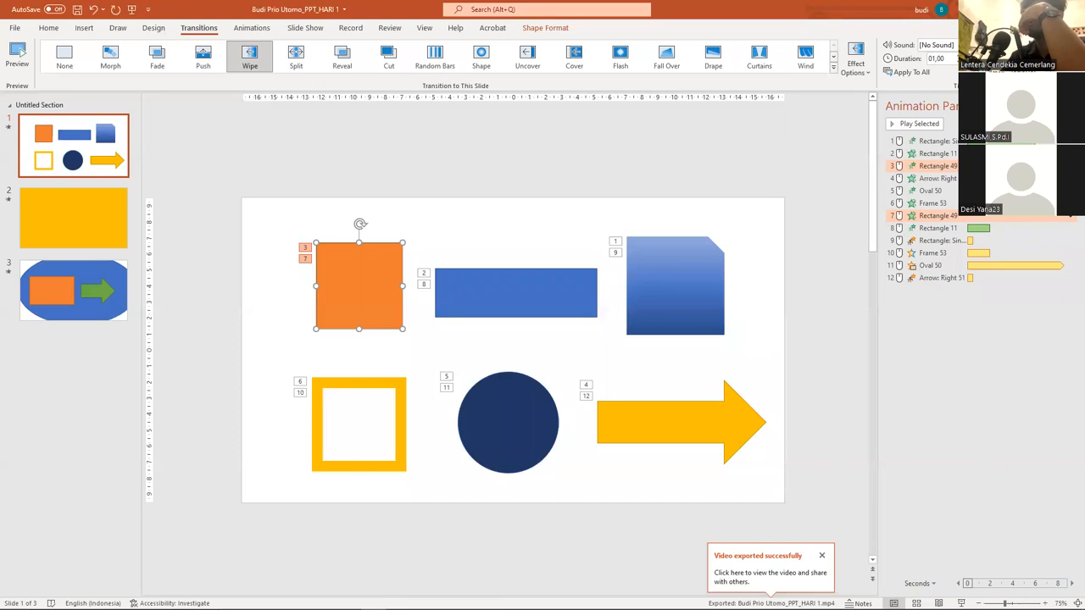
pyautogui.click(79, 157)
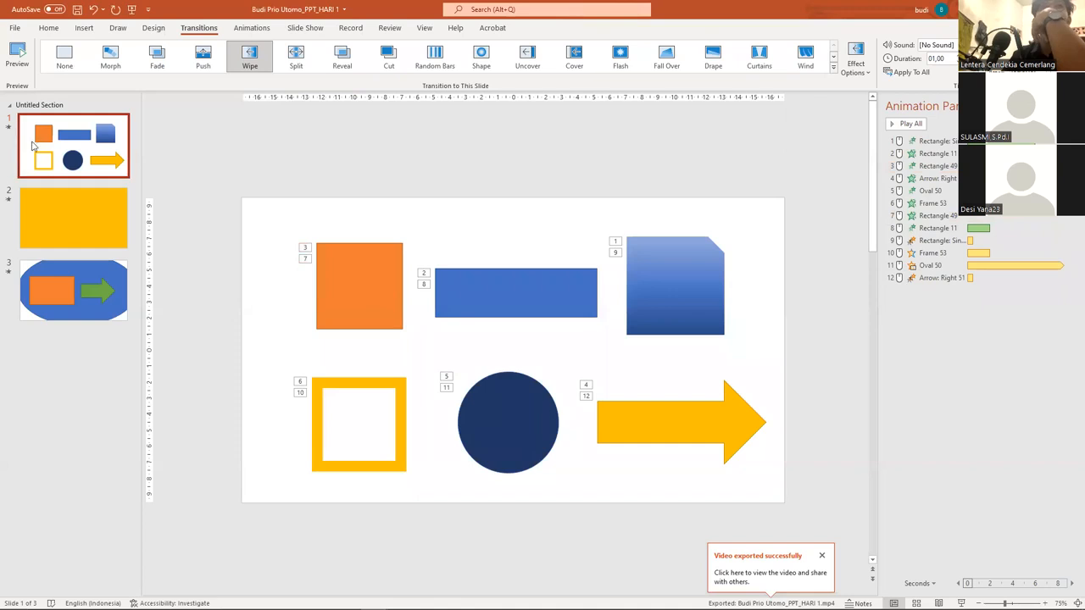
pyautogui.click(85, 192)
pyautogui.click(85, 174)
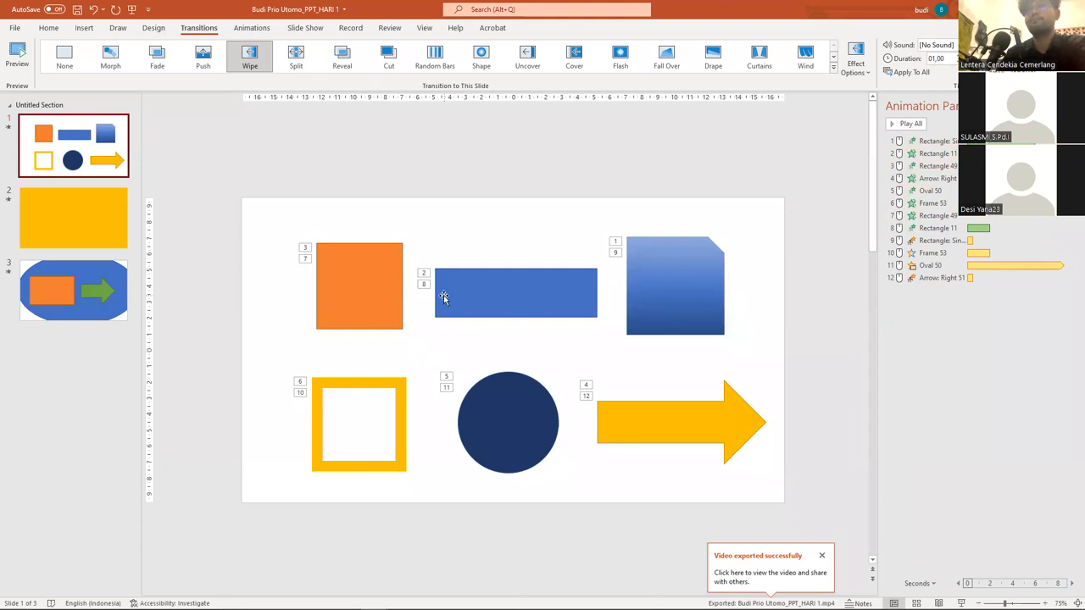
pyautogui.click(485, 295)
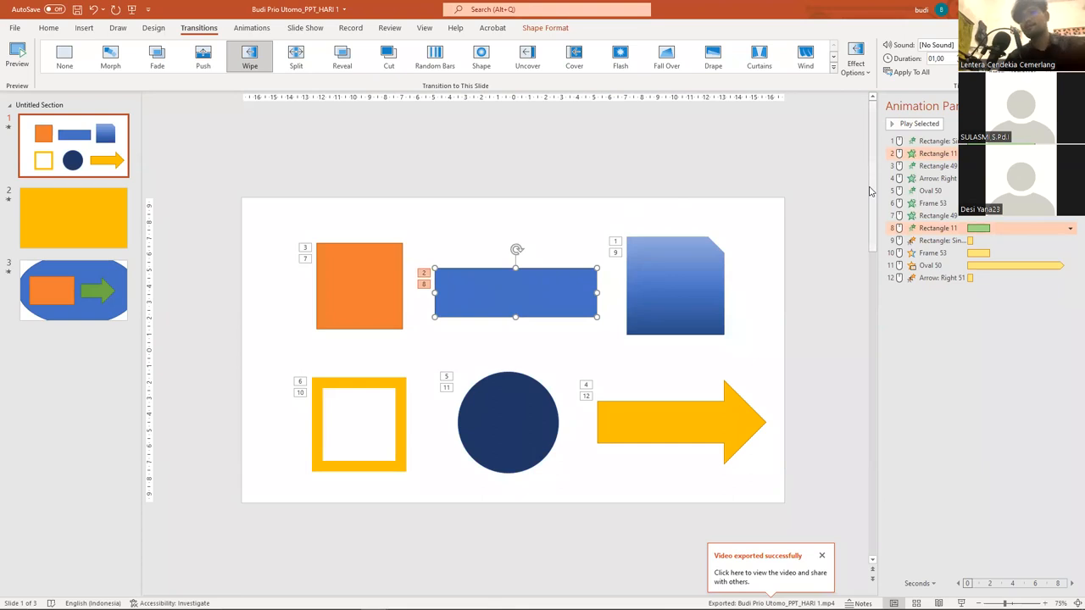
pyautogui.click(765, 164)
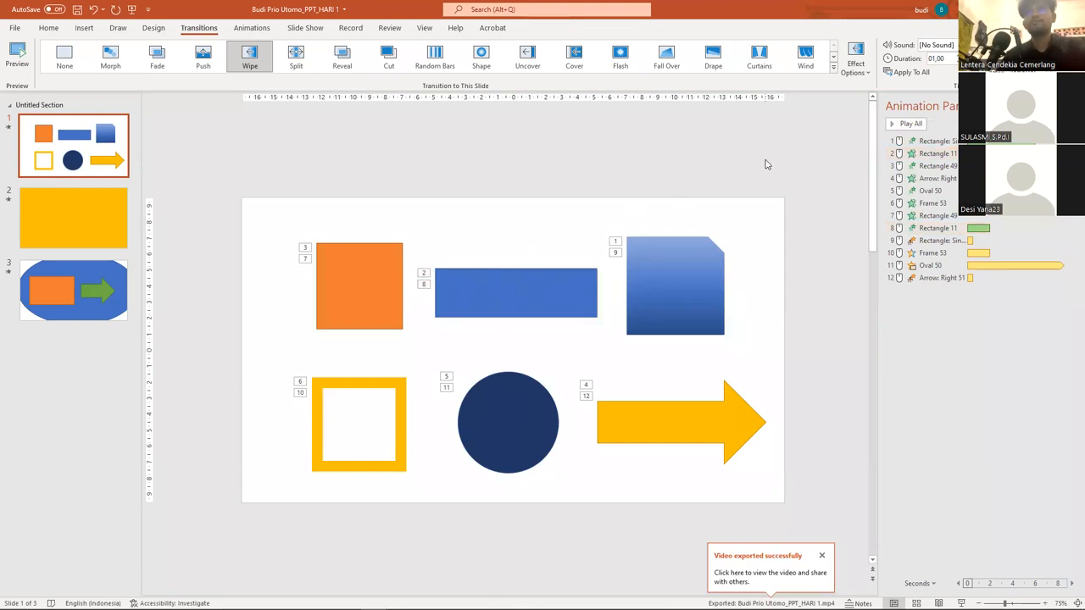
pyautogui.scroll(-2, 767, 203)
pyautogui.scroll(2, 806, 201)
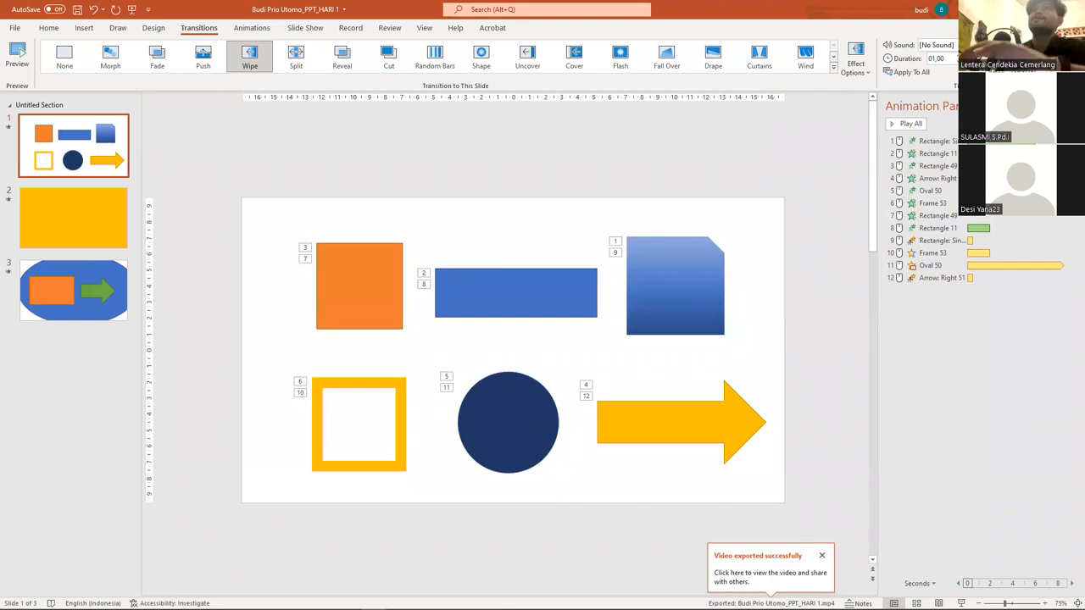
# Step: Switch to File Explorer, go to the PELATIHAN ANIMASI PPT - HARI 2 folder and open the PRAKTIK hari 2 presentation
pyautogui.click(993, 10)
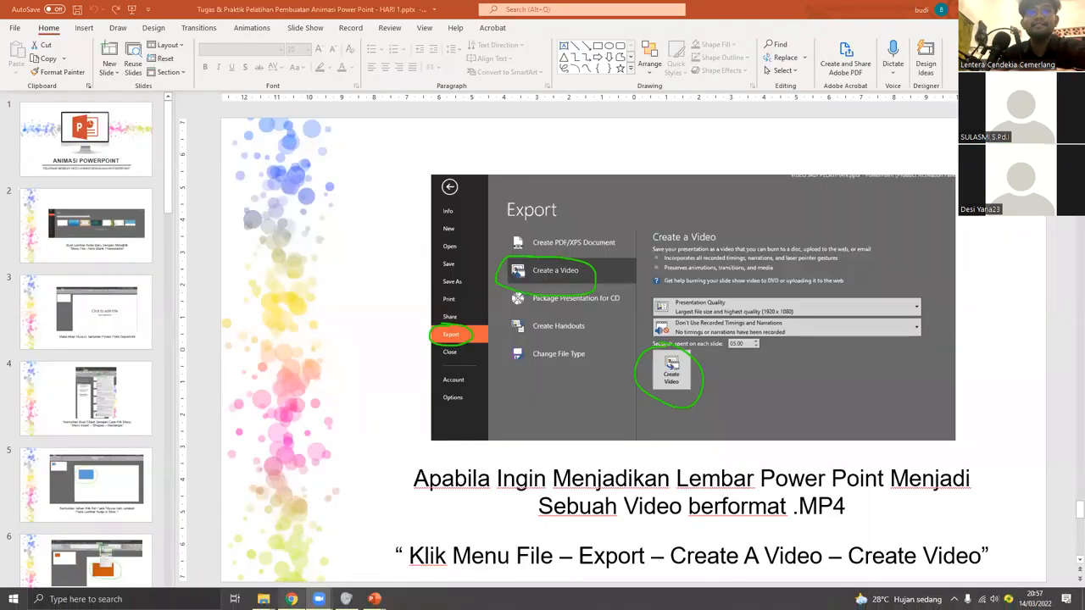
pyautogui.moveTo(264, 599)
pyautogui.click(186, 568)
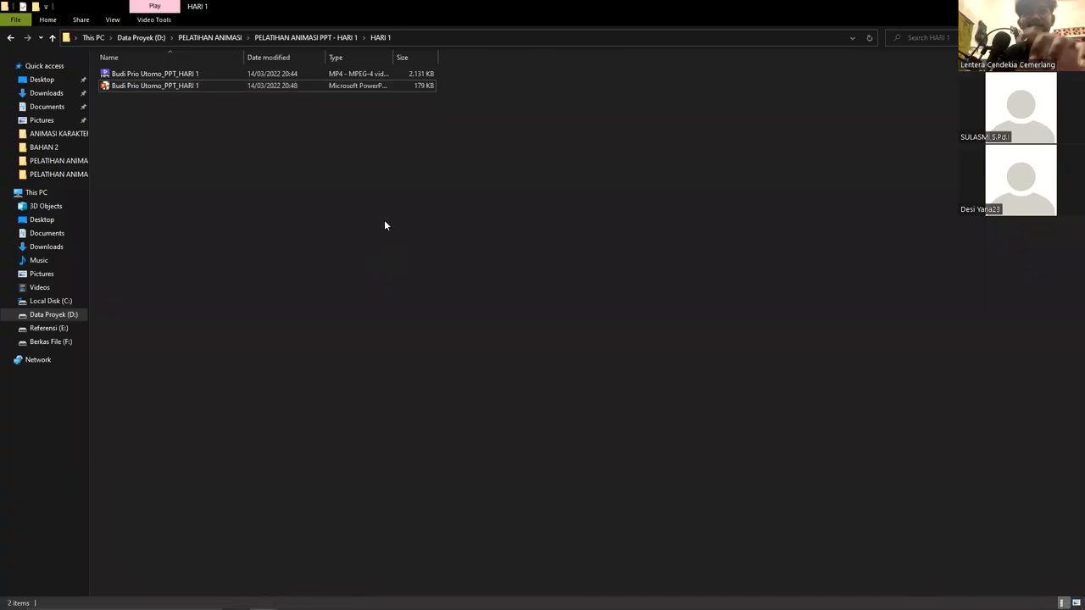
pyautogui.hotkey('alt', 'Up')
pyautogui.hotkey('alt', 'Up')
pyautogui.doubleClick(196, 85)
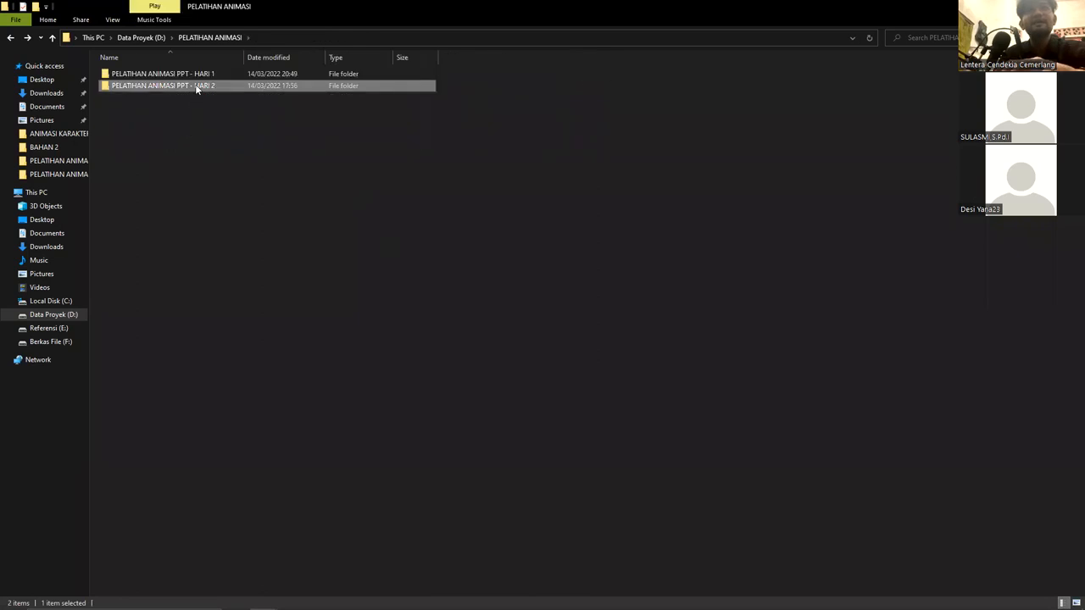
pyautogui.click(166, 147)
pyautogui.click(151, 123)
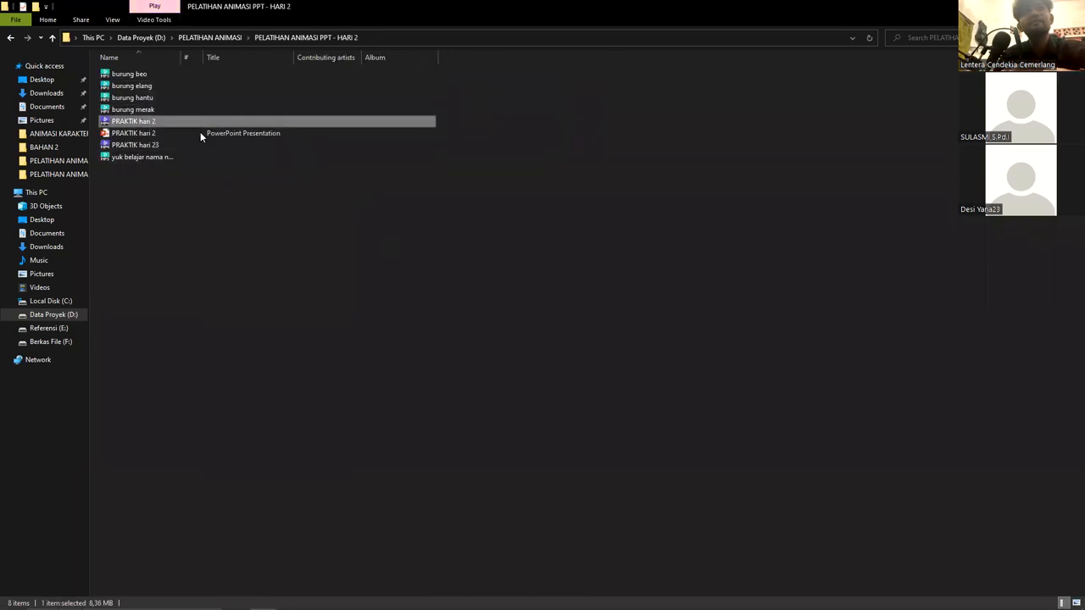
pyautogui.doubleClick(151, 135)
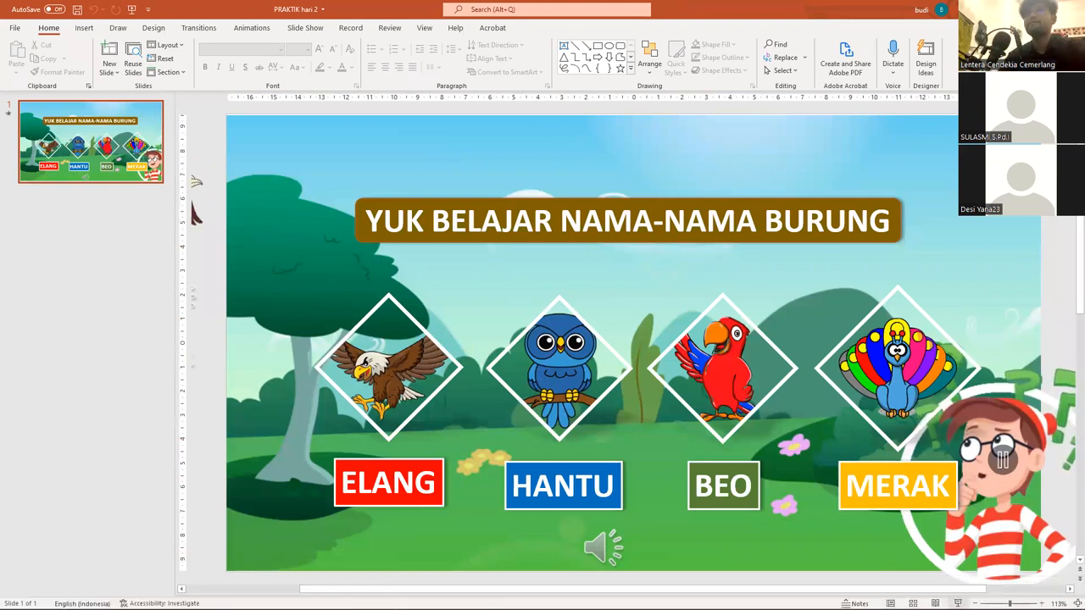
# Step: Play the bird-names slide as a slide show several times to review its animations and sound, returning to the editing view
pyautogui.click(958, 604)
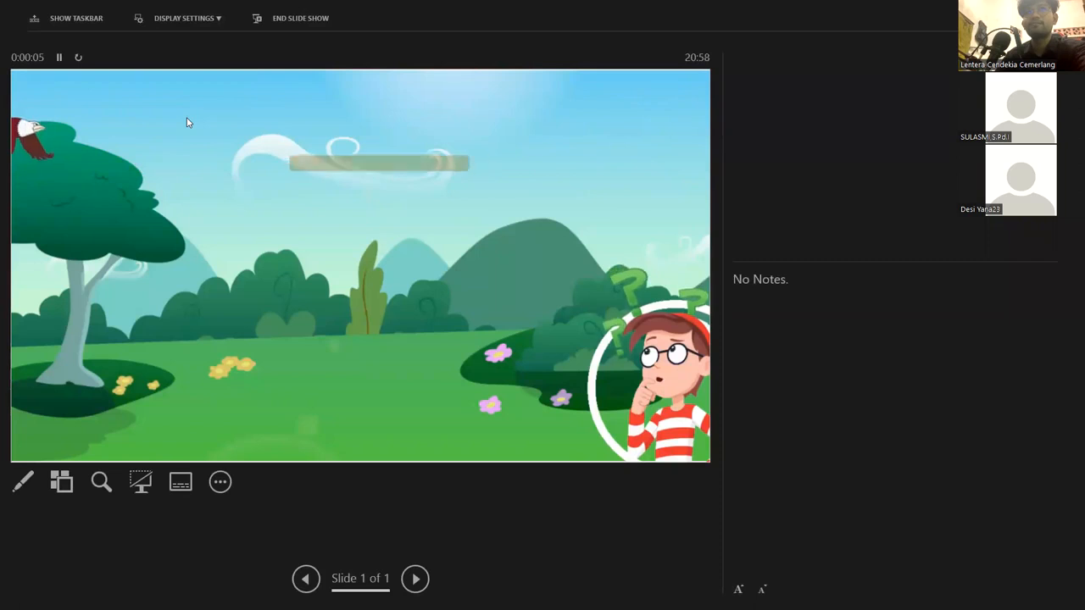
pyautogui.press('Escape')
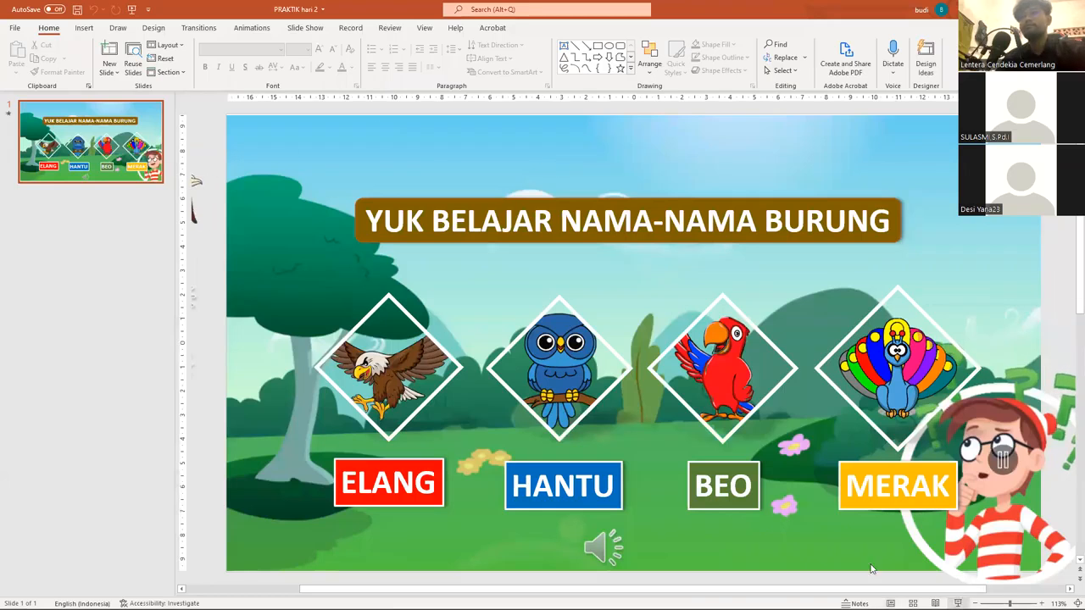
pyautogui.press('F5')
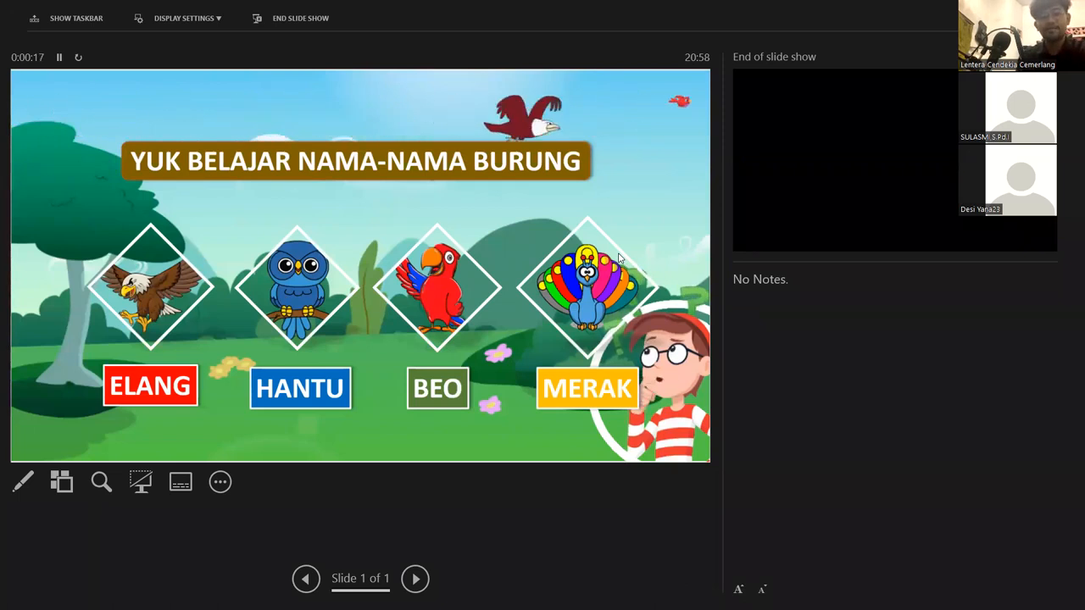
pyautogui.press('XF86AudioLowerVolume')
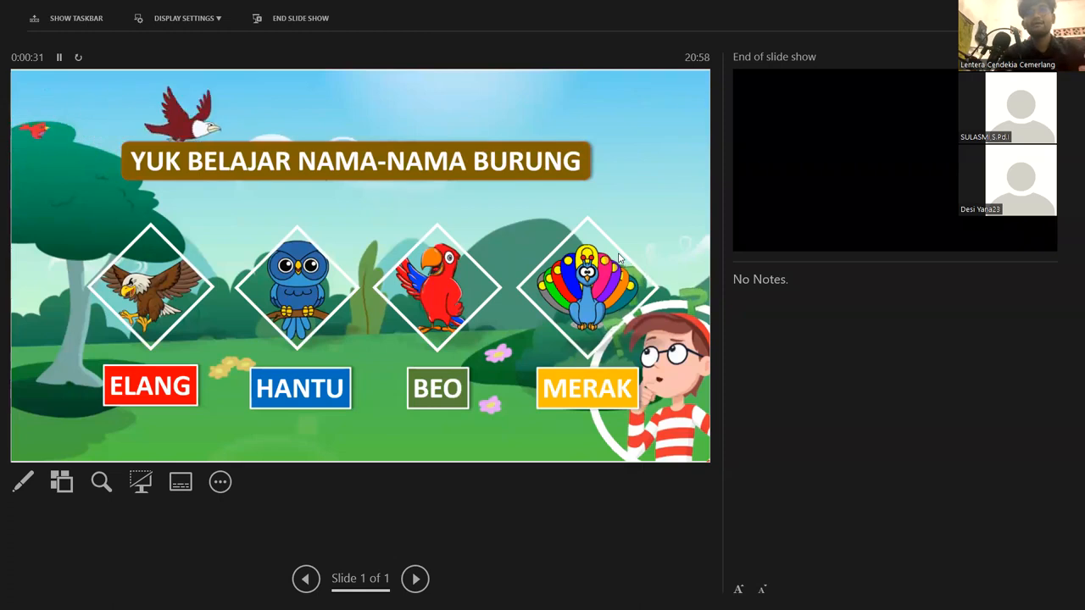
pyautogui.press('Escape')
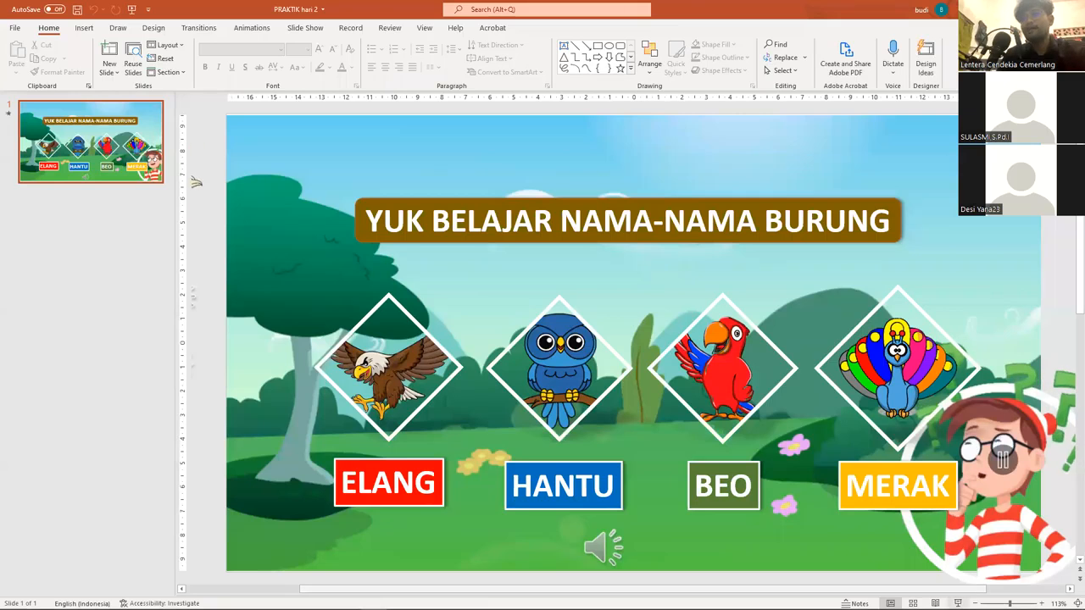
pyautogui.click(958, 603)
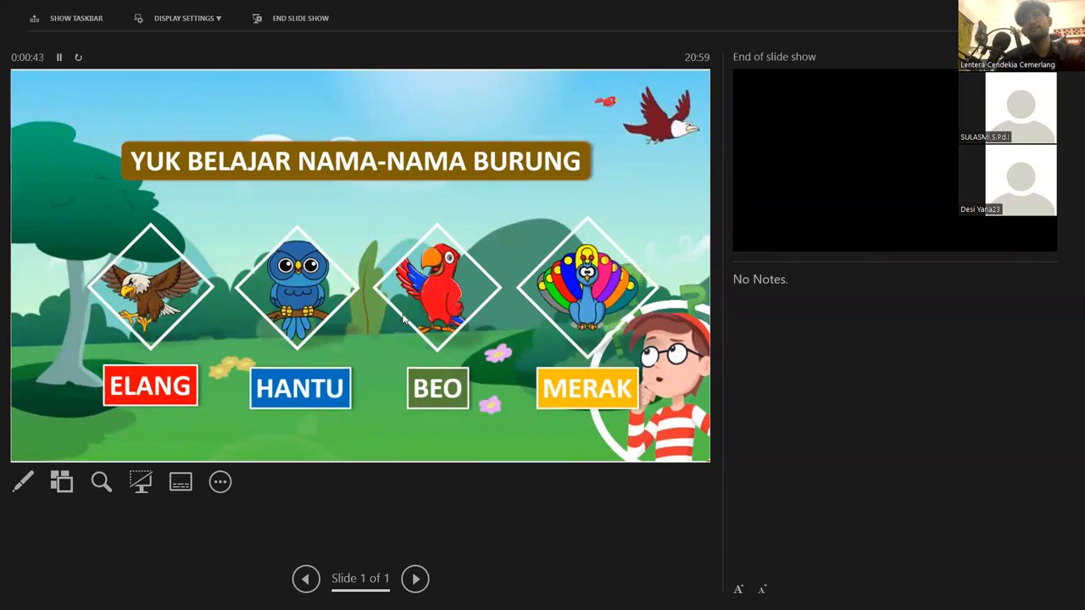
pyautogui.press('Escape')
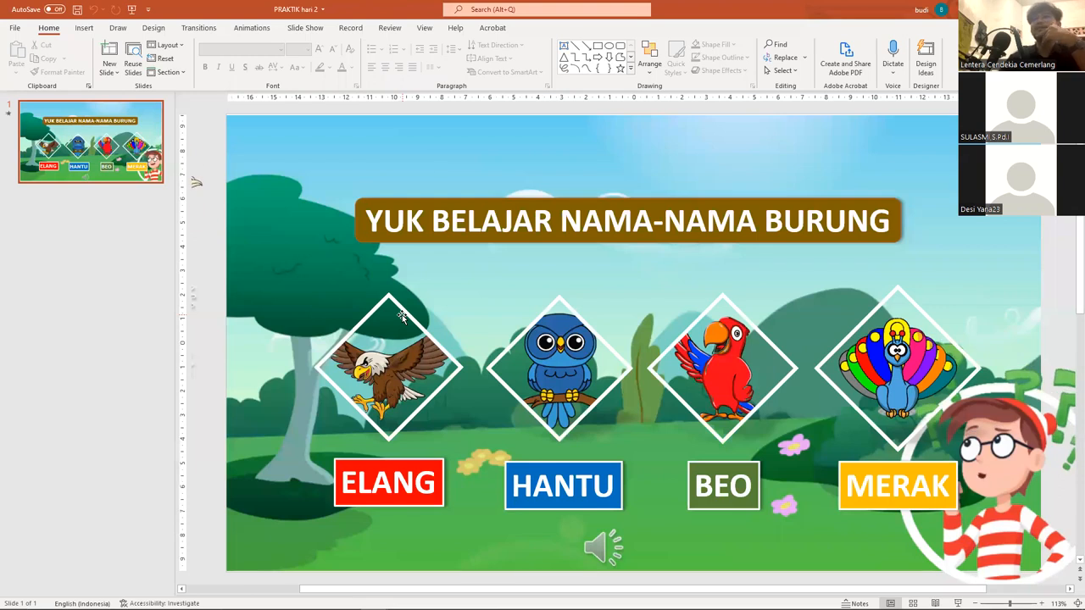
# Step: Move the flying eagle picture from the area beside the slide onto the slide, above the tree and beside the title
pyautogui.click(402, 315)
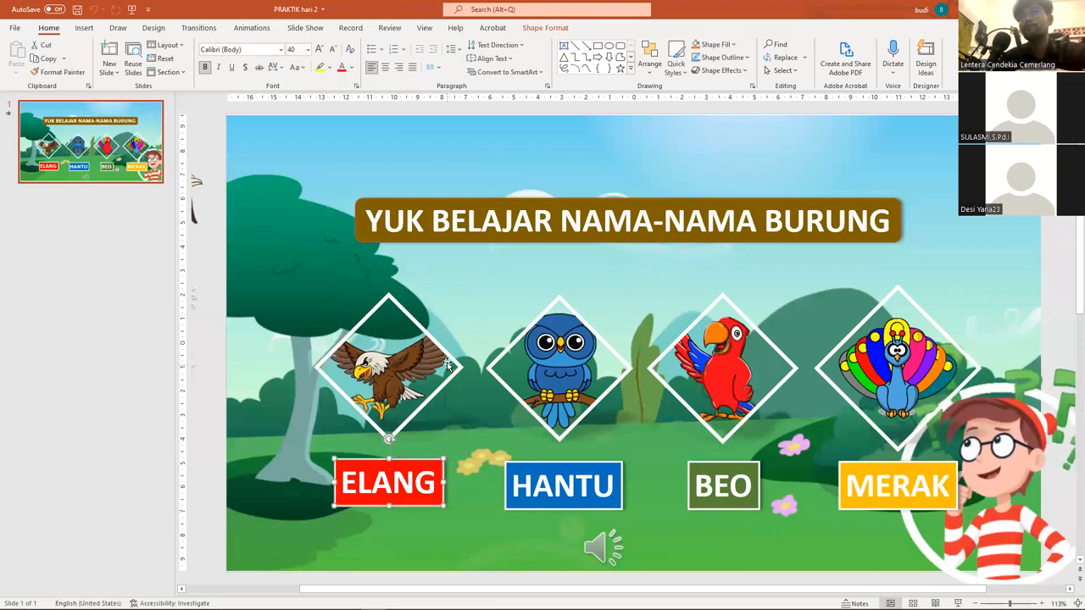
pyautogui.click(459, 312)
pyautogui.click(399, 226)
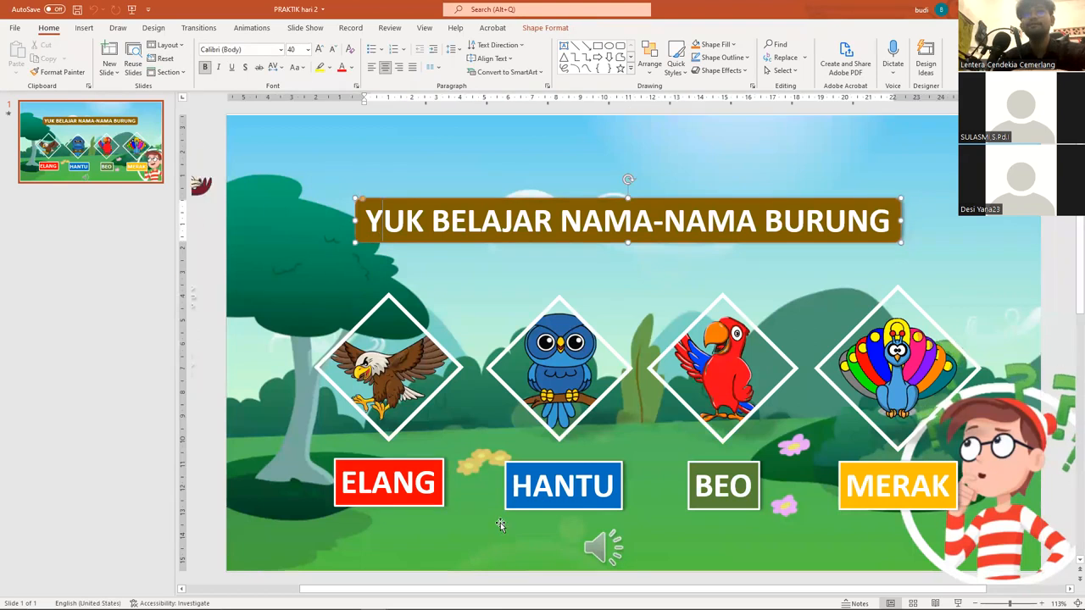
pyautogui.scroll(-2, 403, 379)
pyautogui.scroll(1, 280, 165)
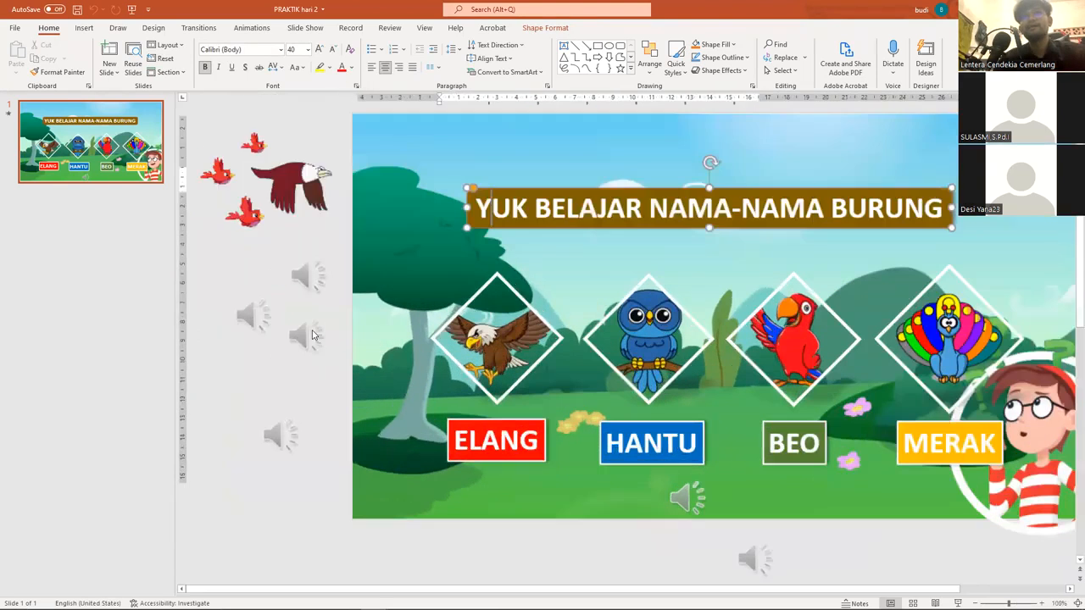
pyautogui.click(280, 166)
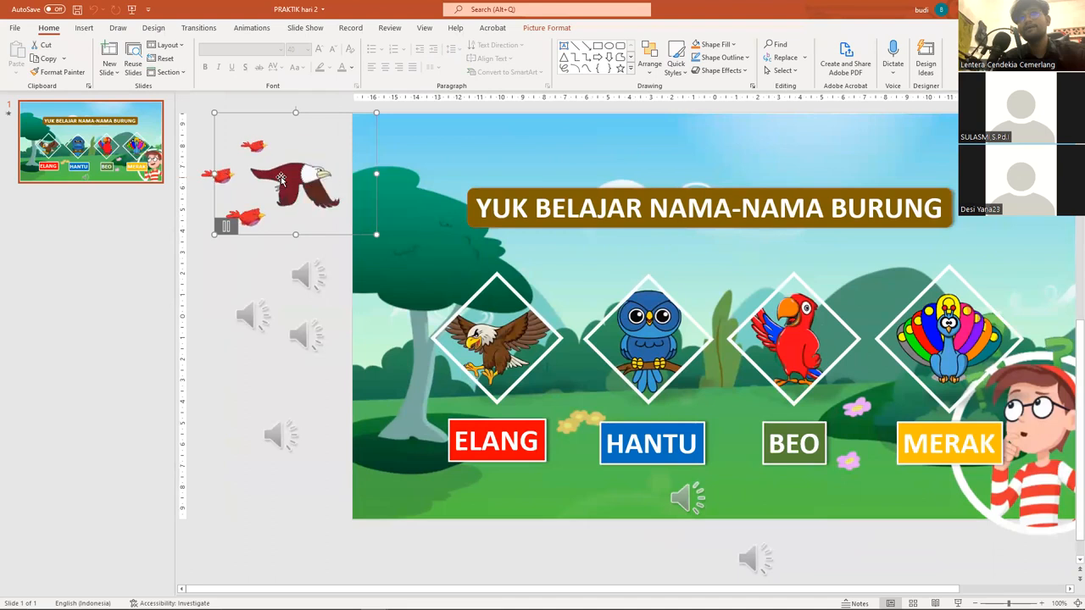
pyautogui.moveTo(289, 179); pyautogui.dragTo(432, 173)
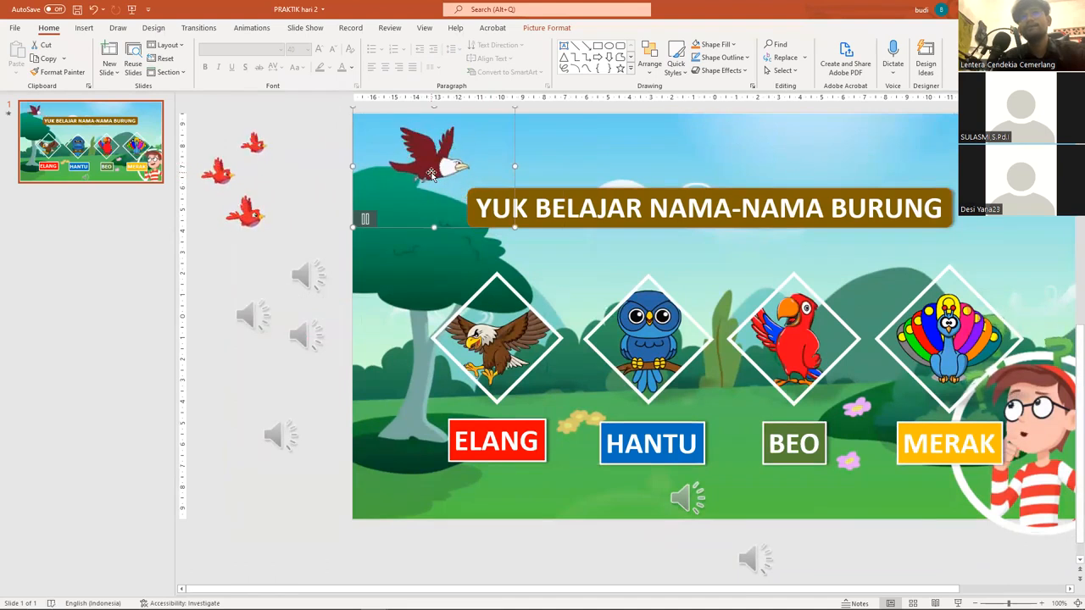